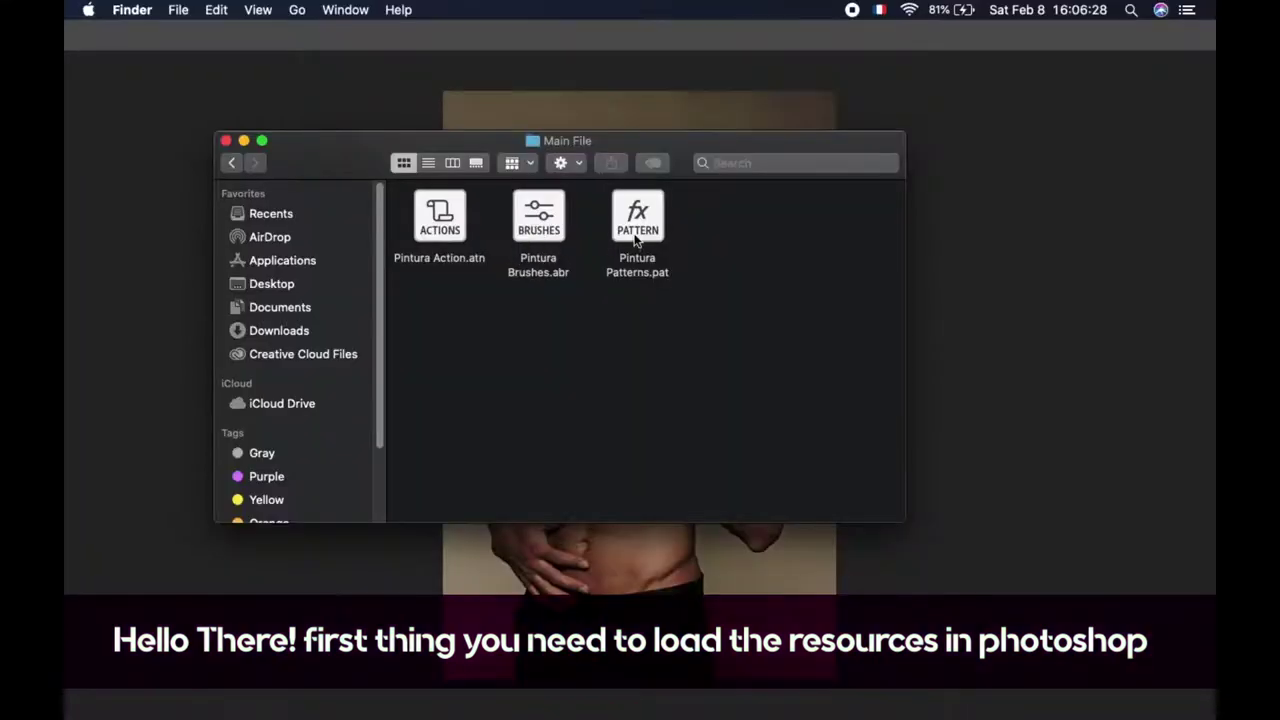
Drag Pintura Action.atn, Pintura Brushes.abr and Pintura Patterns.pat from Finder onto Photoshop in the Dock.
key("Left")
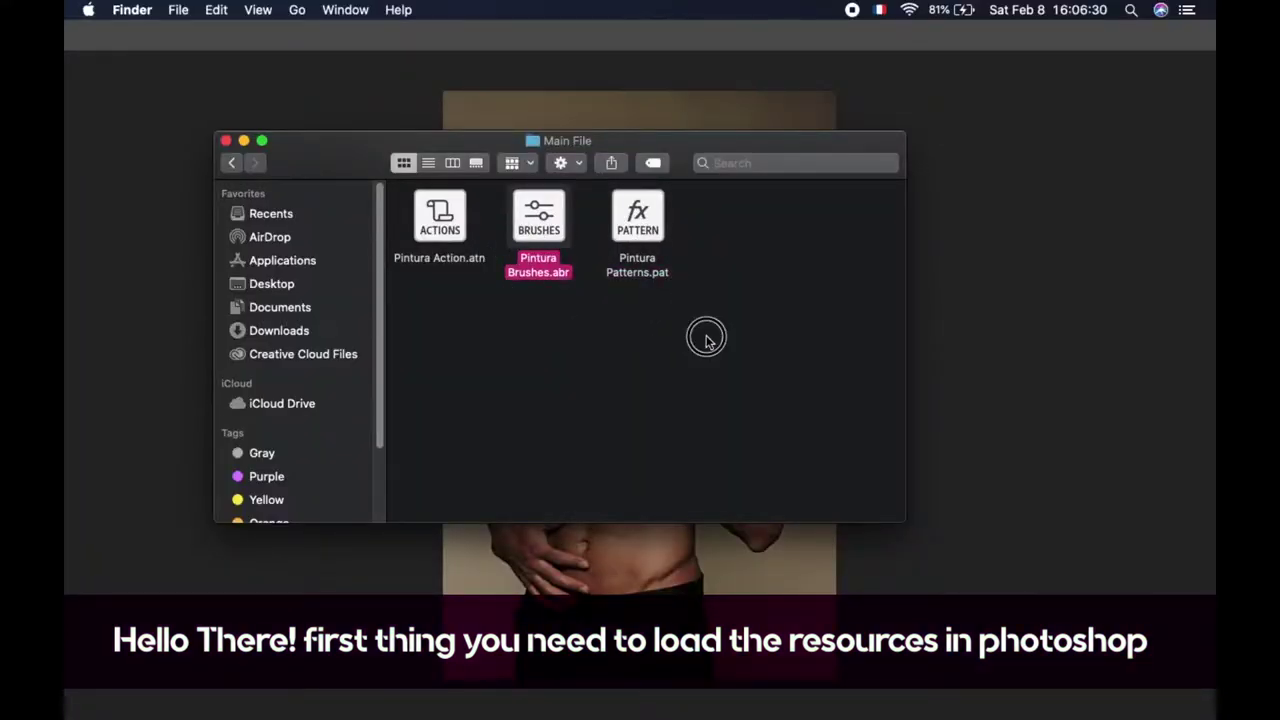
left_click_drag(766, 351, 406, 189)
left_click_drag(648, 237, 548, 698)
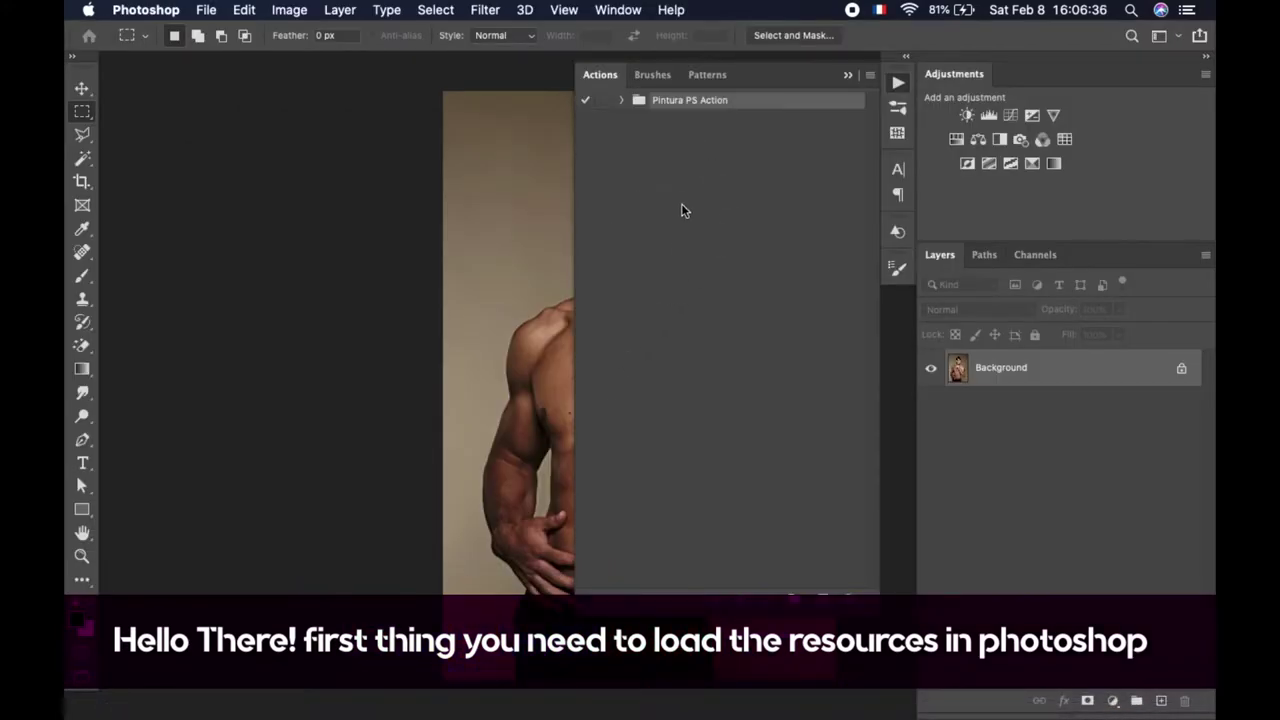
Show the Actions panel and expand the Pintura PS Action set.
left_click(610, 10)
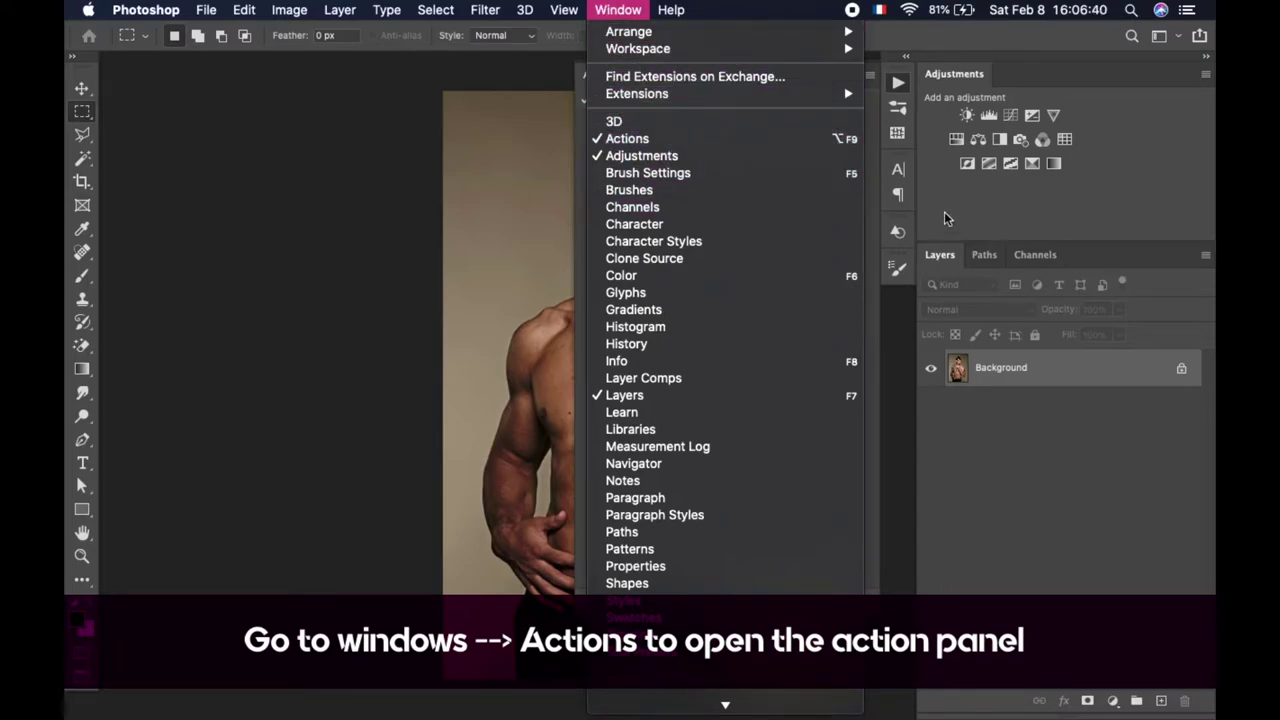
left_click(645, 139)
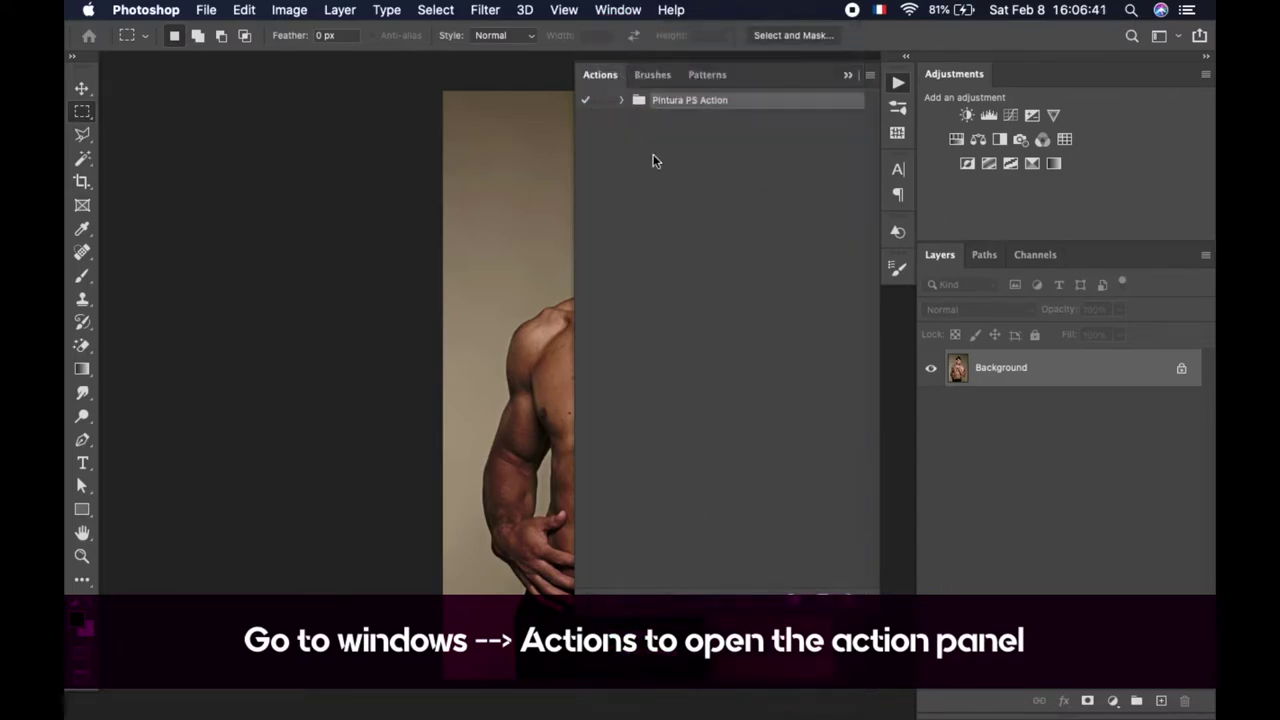
left_click(620, 101)
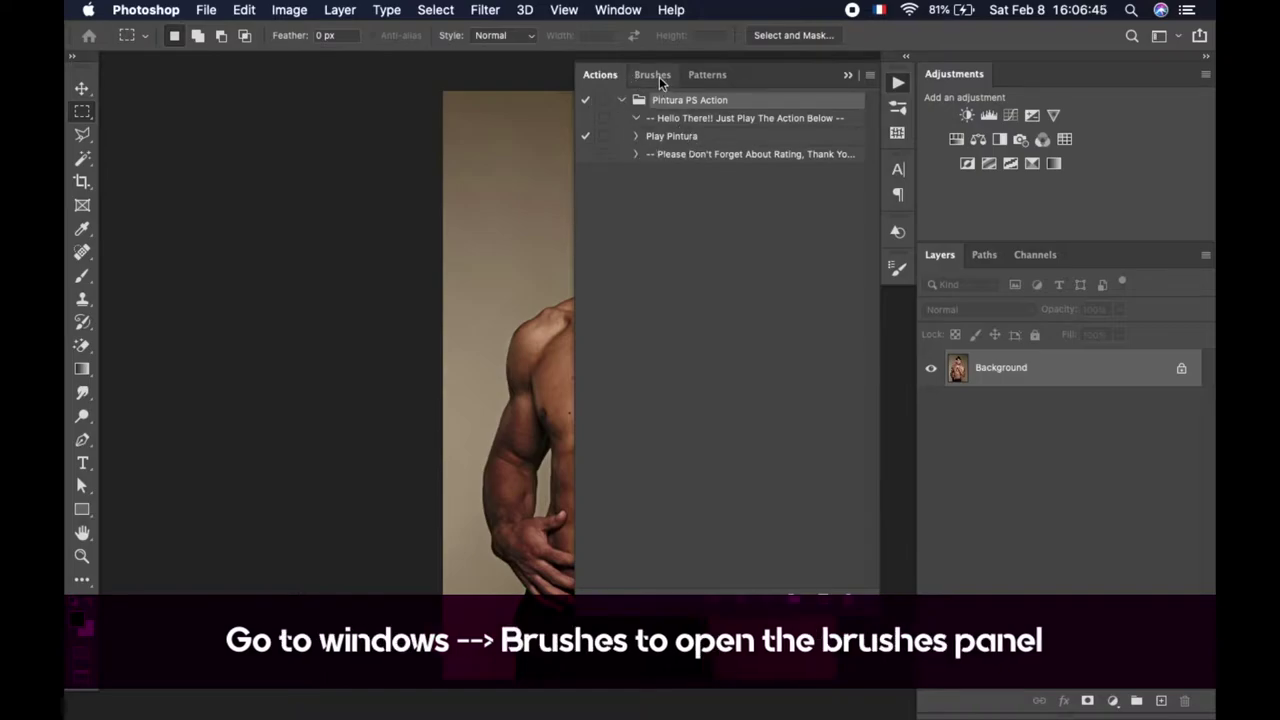
Confirm the Pintura Brushes and Pintura Patterns are installed, then close the panel.
left_click(653, 75)
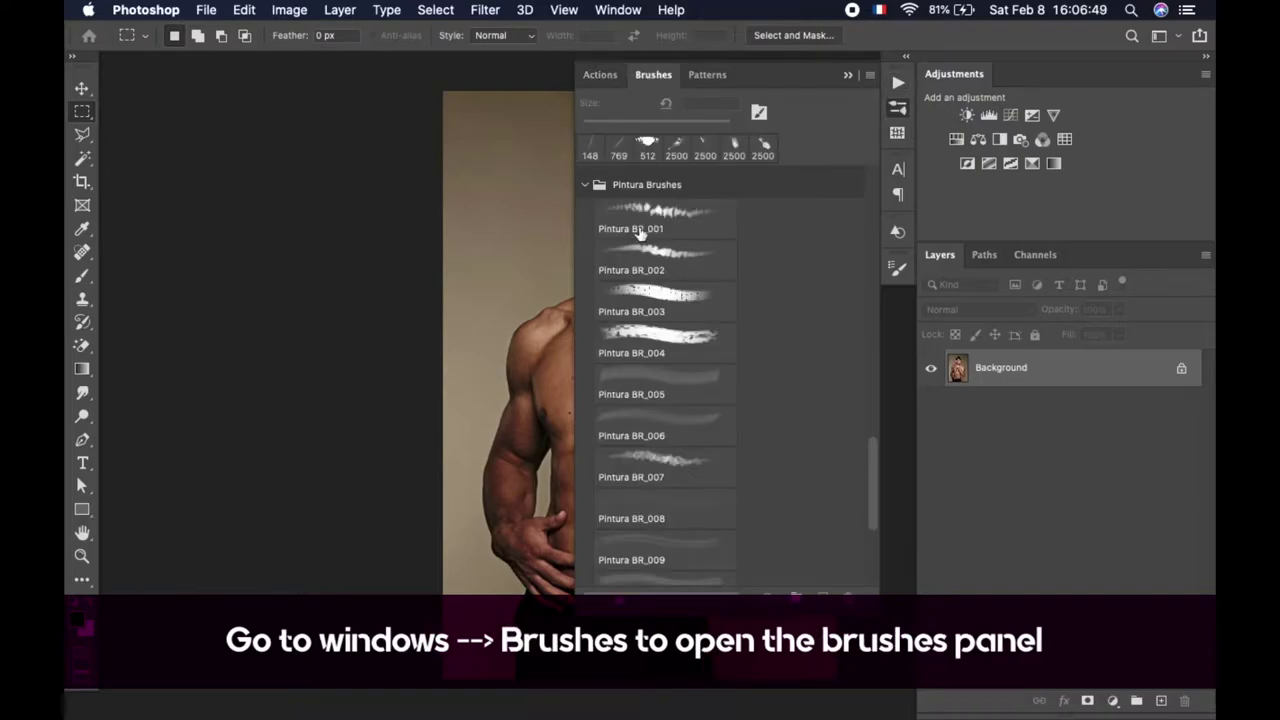
scroll(706, 583, "down", 1)
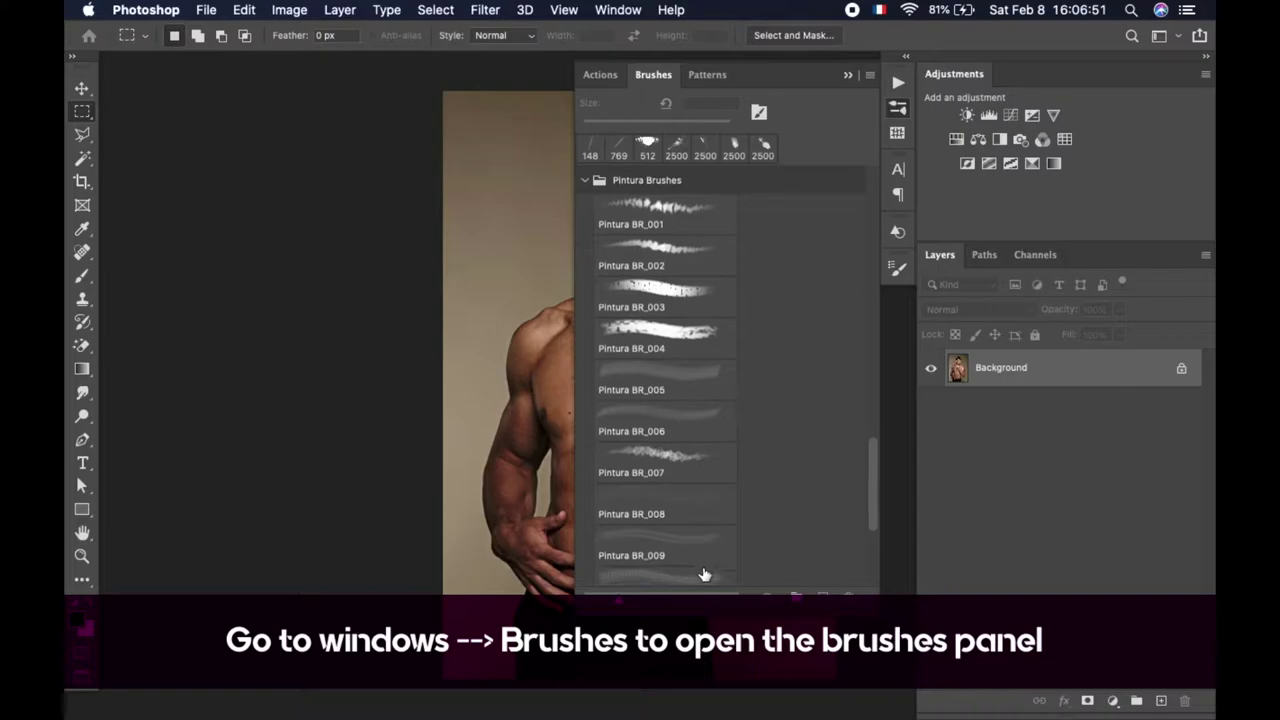
left_click(701, 86)
left_click(587, 134)
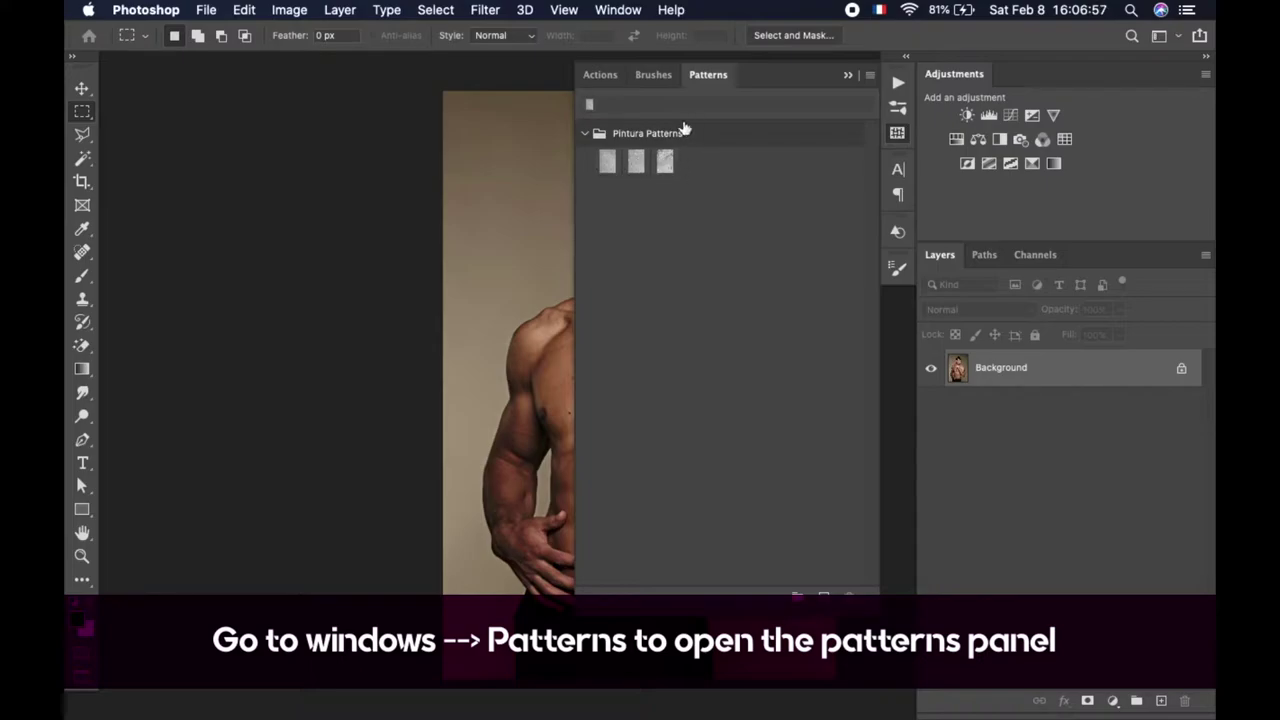
left_click(898, 133)
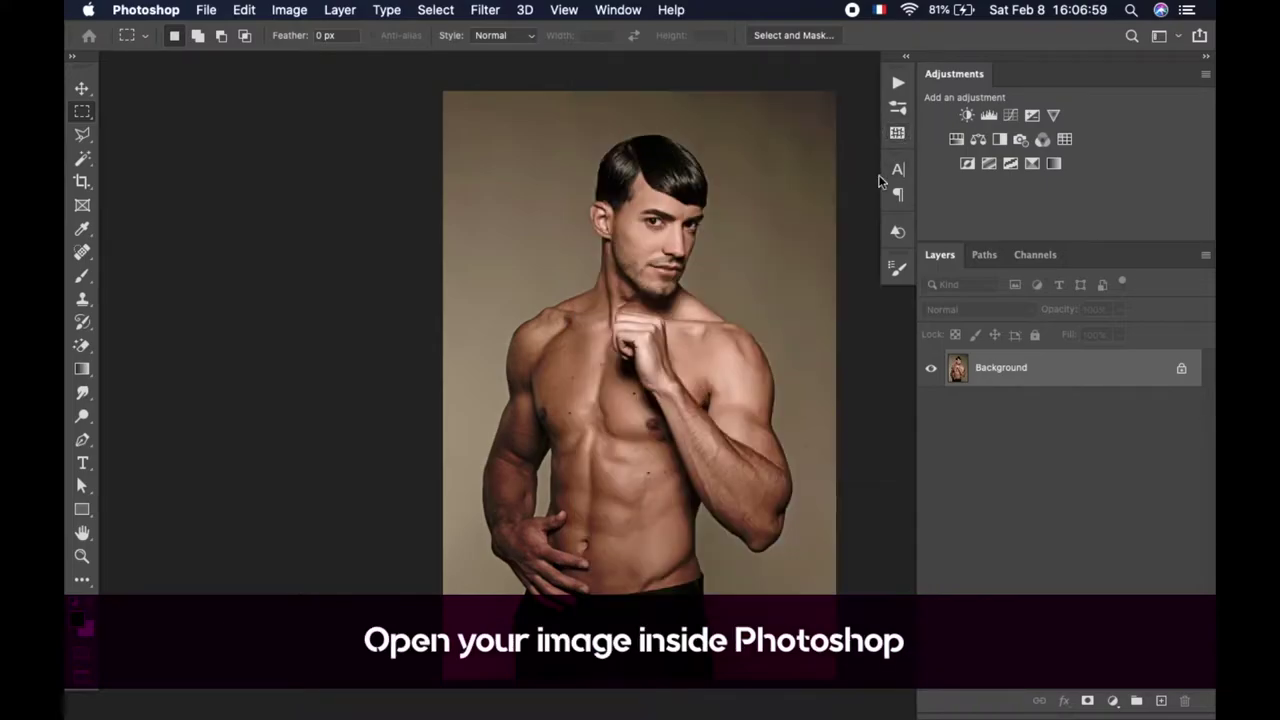
Zoom in and add a new layer named 'object' above the Background.
key("v")
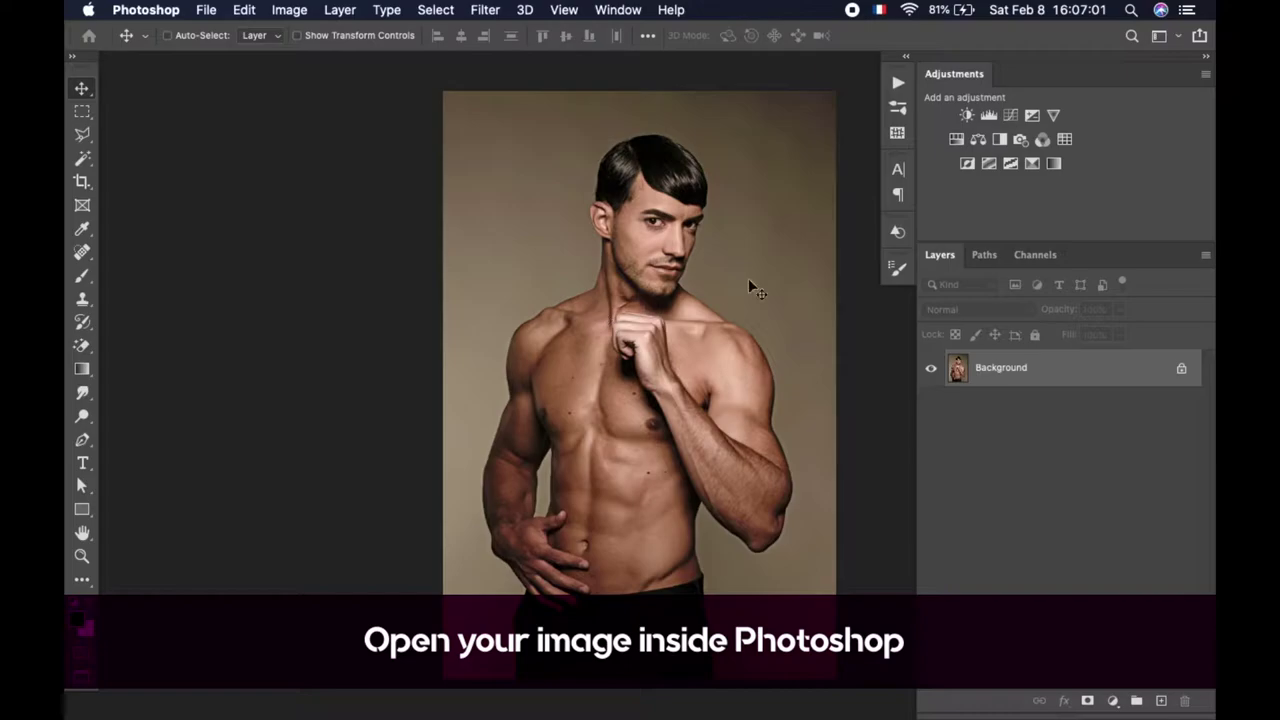
key("ctrl+plus")
scroll(667, 220, "right", 3)
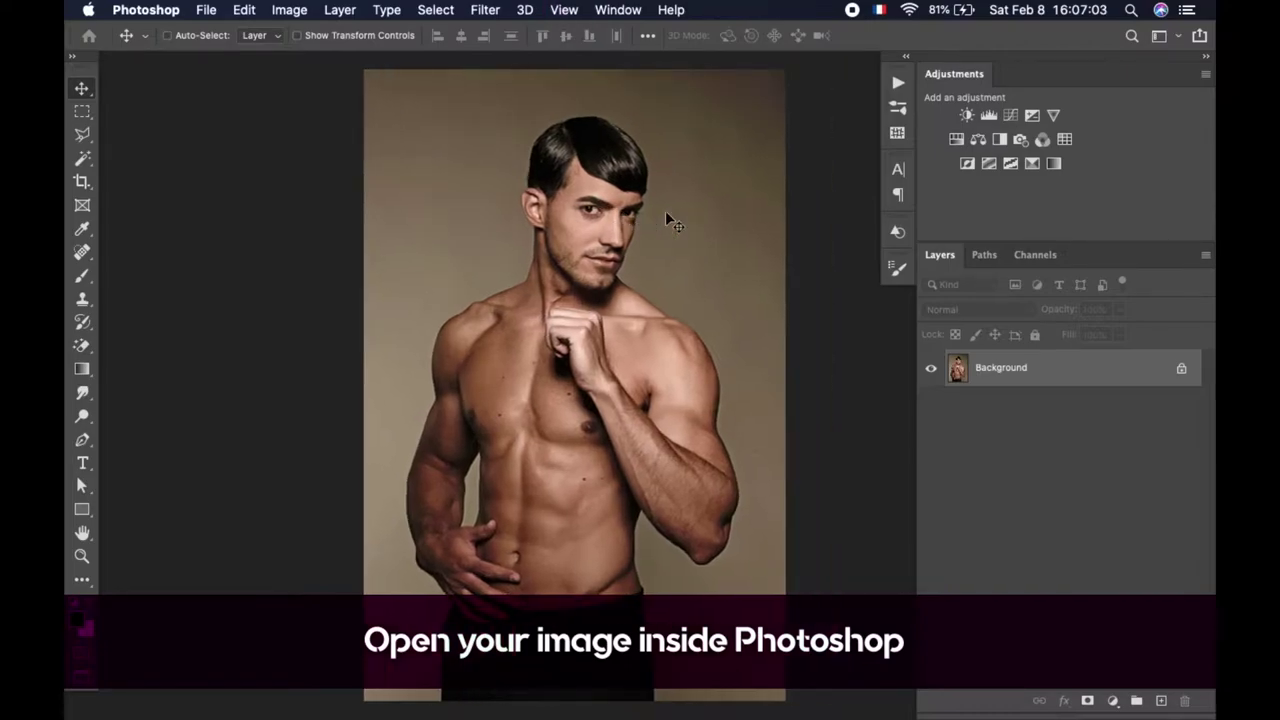
scroll(665, 217, "right", 3)
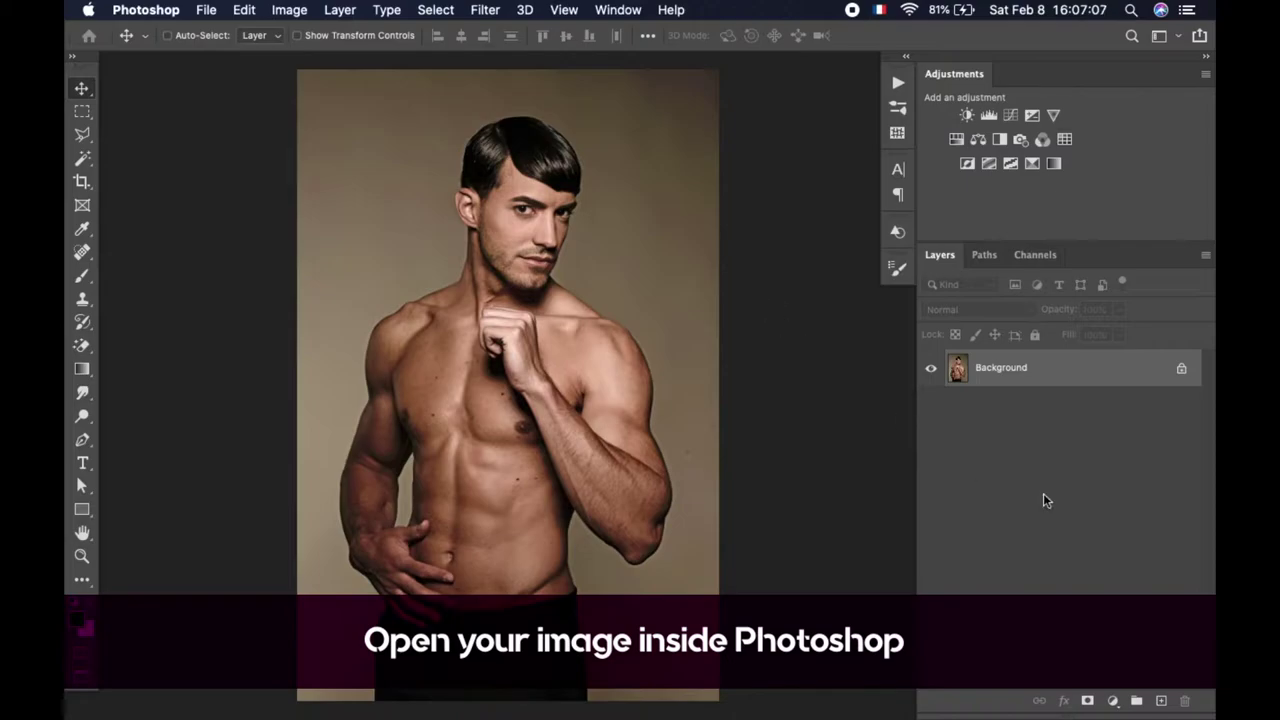
left_click(1163, 704)
double_click(1000, 370)
type("object")
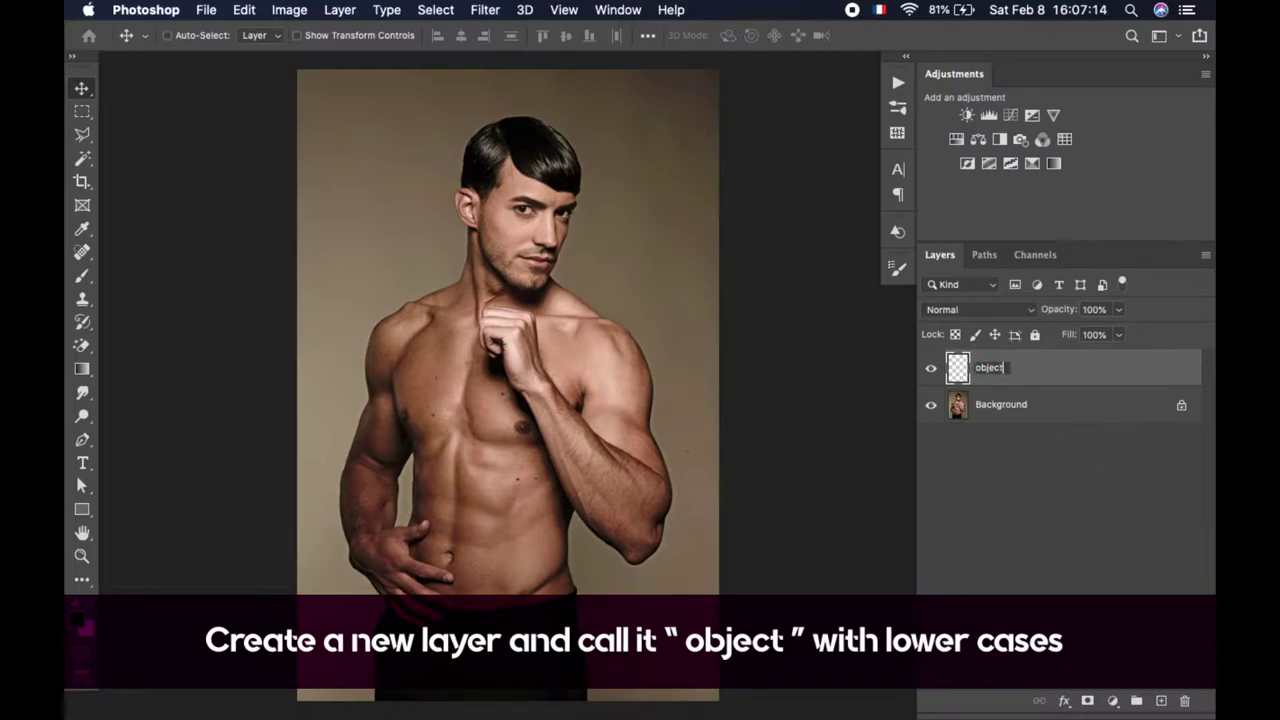
key("Return")
Hide the object layer, select Background and start selecting the man's head and shoulder.
left_click(932, 370)
left_click(1030, 410)
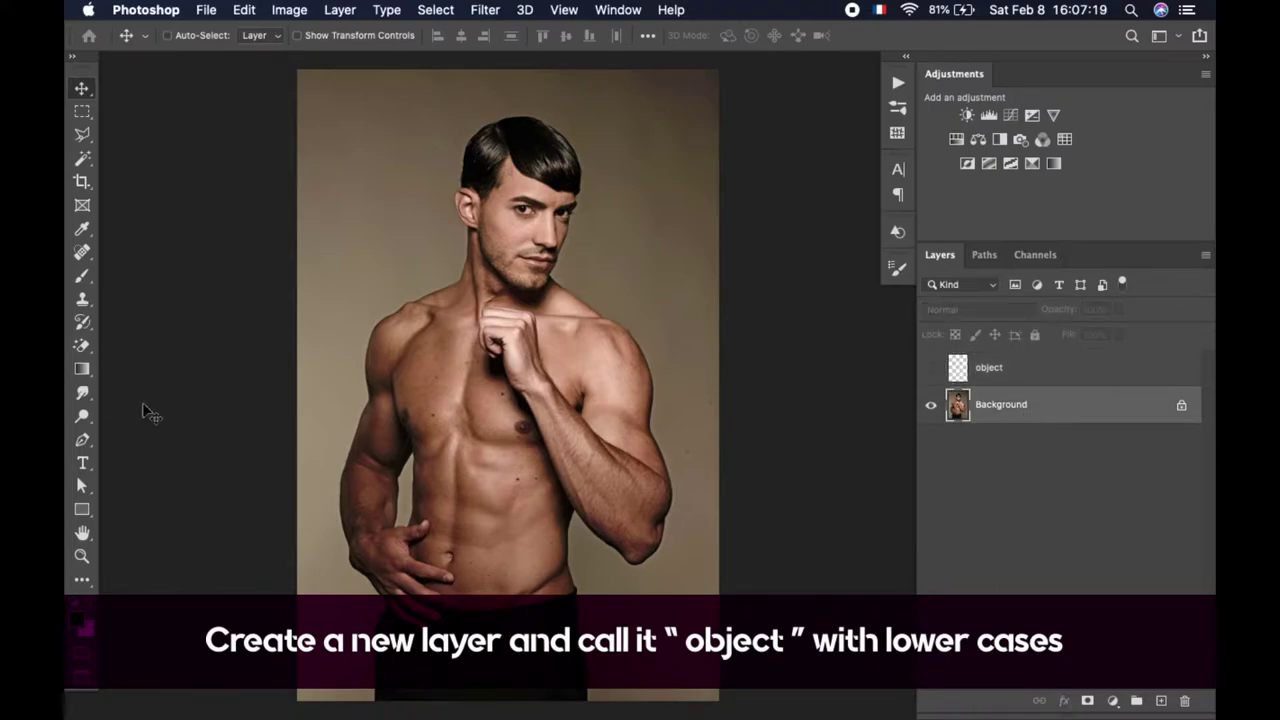
left_click_drag(83, 158, 150, 166)
Extend the selection over the man's figure and make the object layer active.
mouse_move(535, 135)
left_mouse_down()
mouse_move(551, 126)
mouse_move(620, 400)
mouse_move(403, 366)
mouse_move(372, 516)
left_mouse_up()
scroll(535, 302, "up", 5)
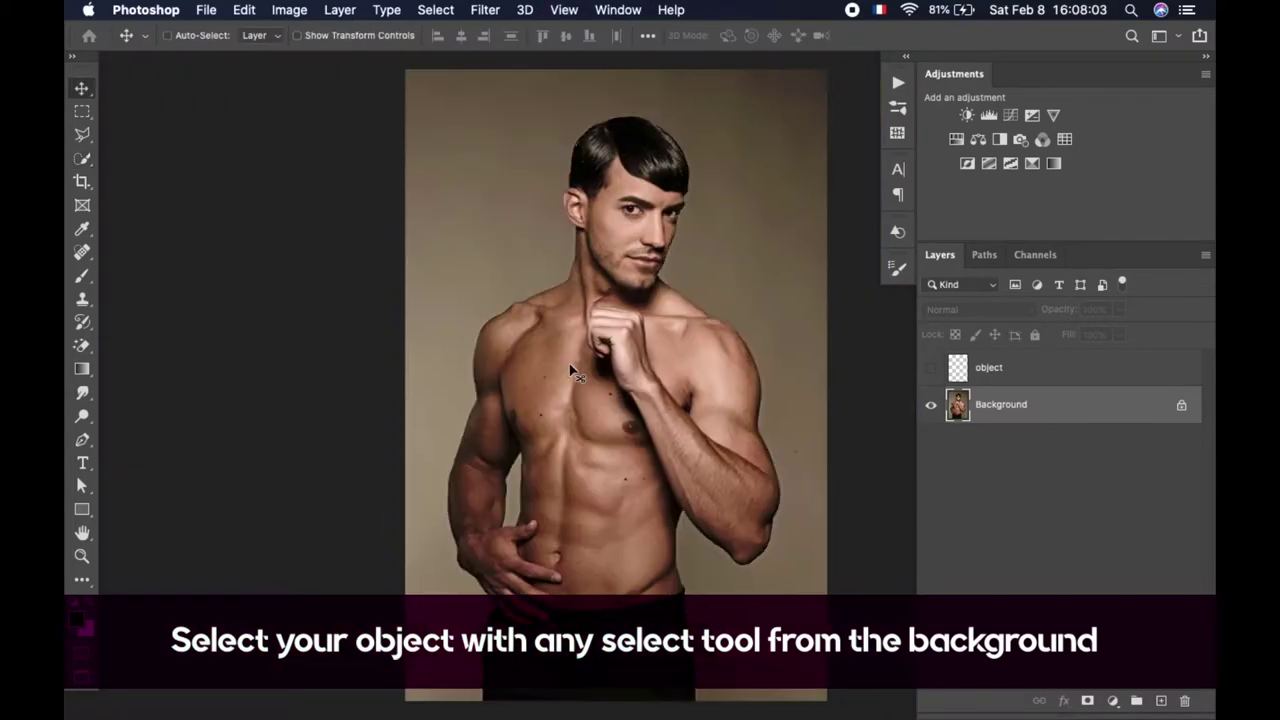
left_click(990, 370)
left_click(931, 367)
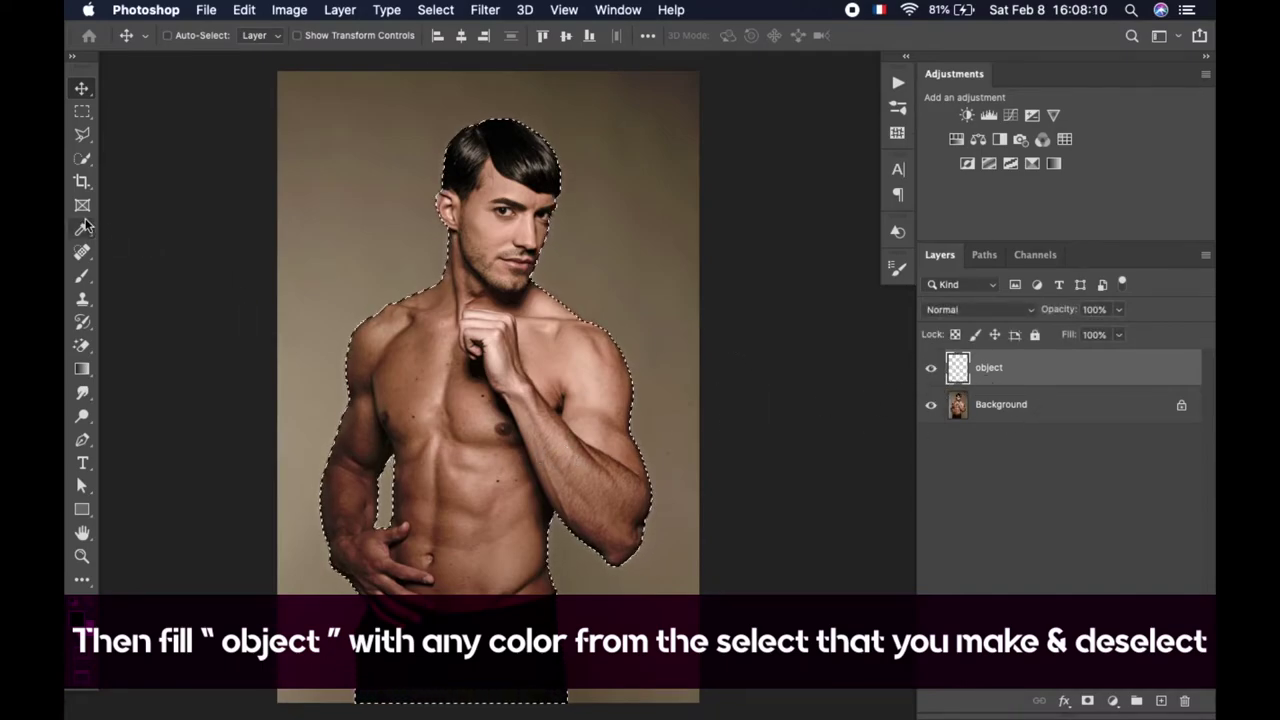
Fill the selection with black on the object layer, deselect, and hide the layer.
left_click(82, 369)
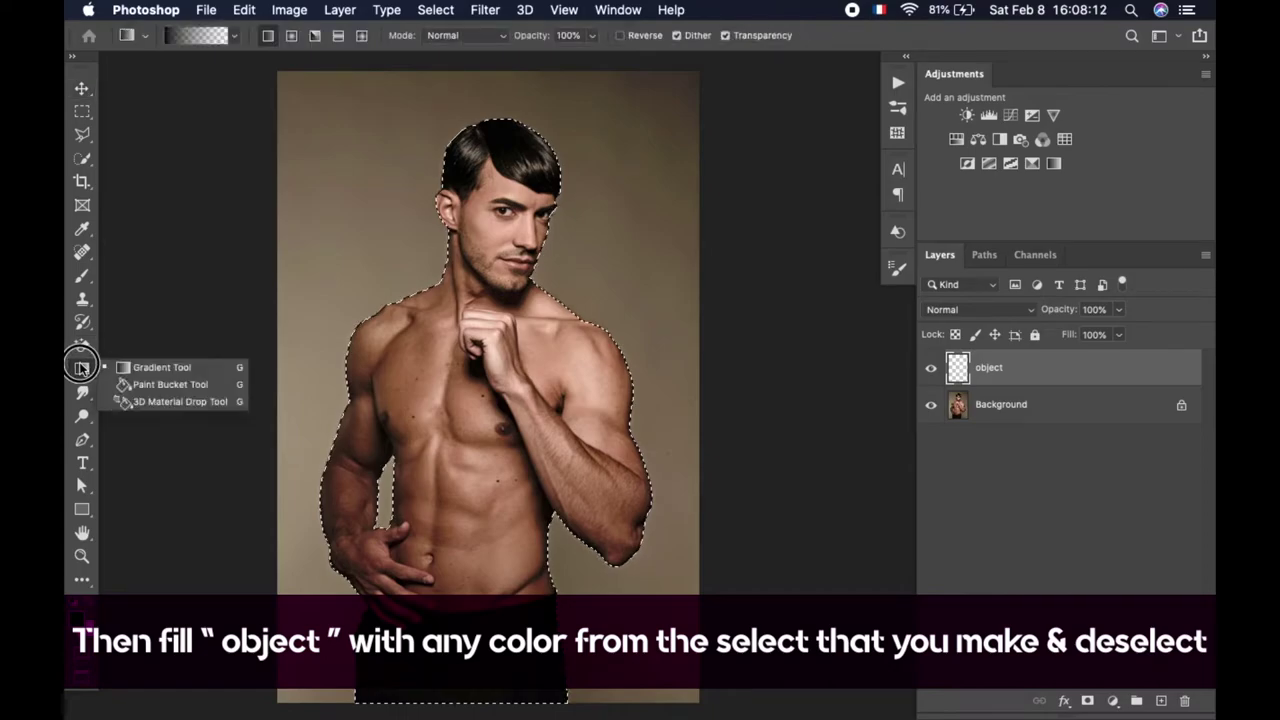
left_click(205, 385)
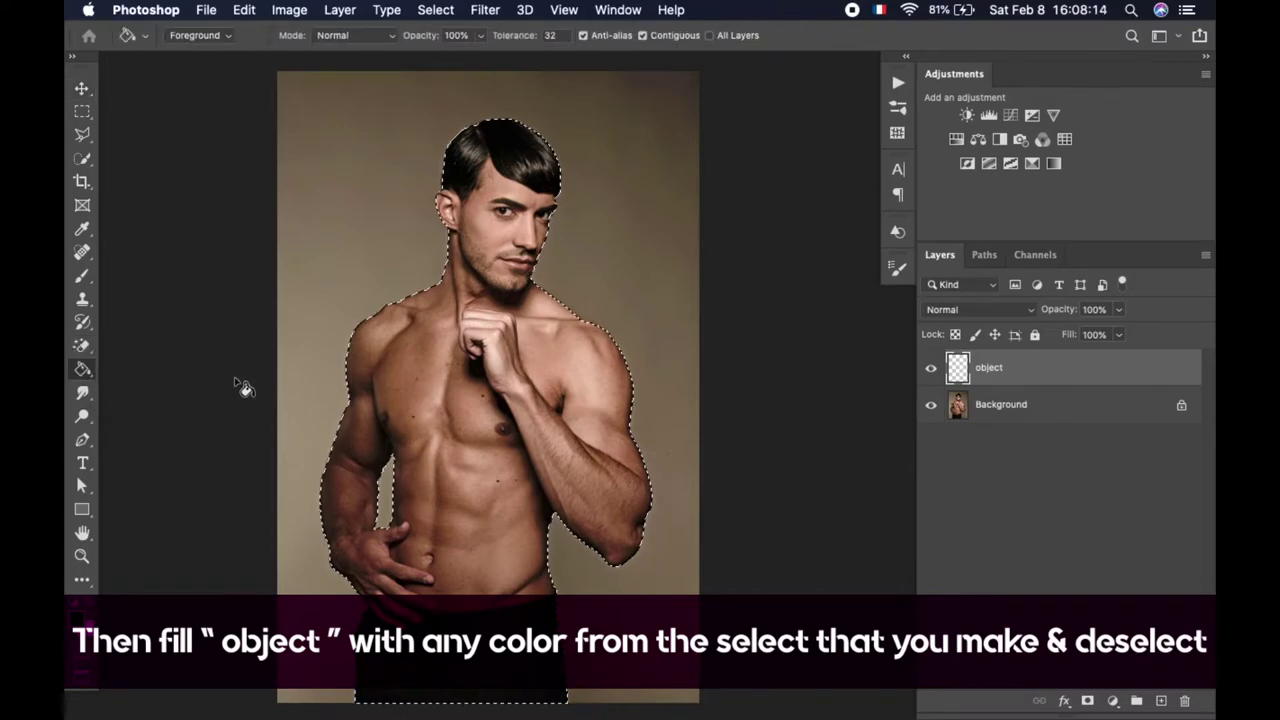
key("alt+BackSpace")
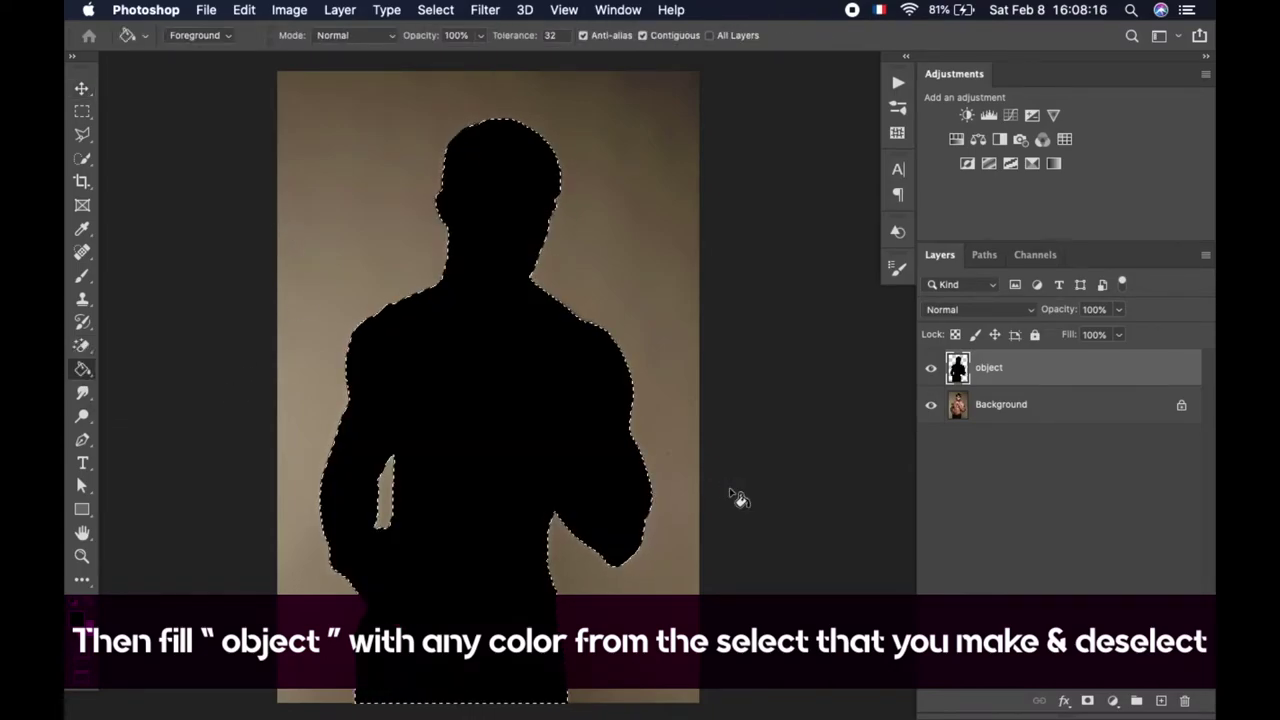
left_click(435, 9)
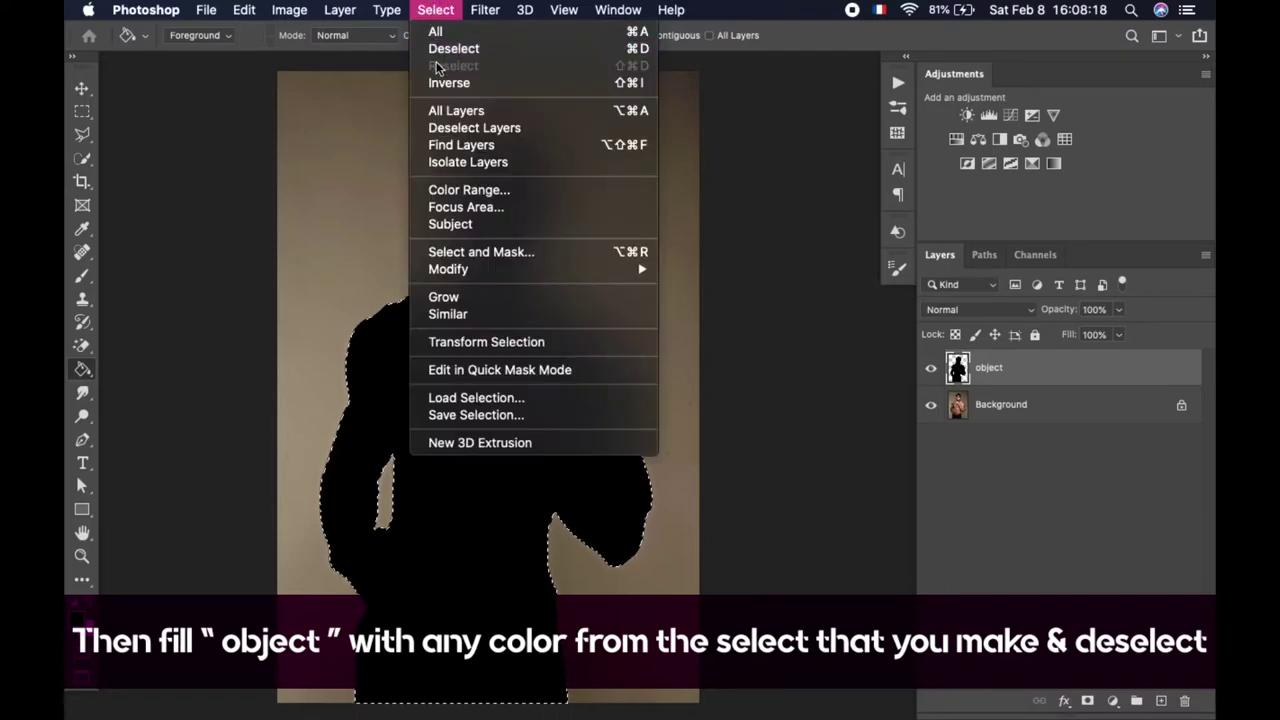
left_click(445, 48)
key("v")
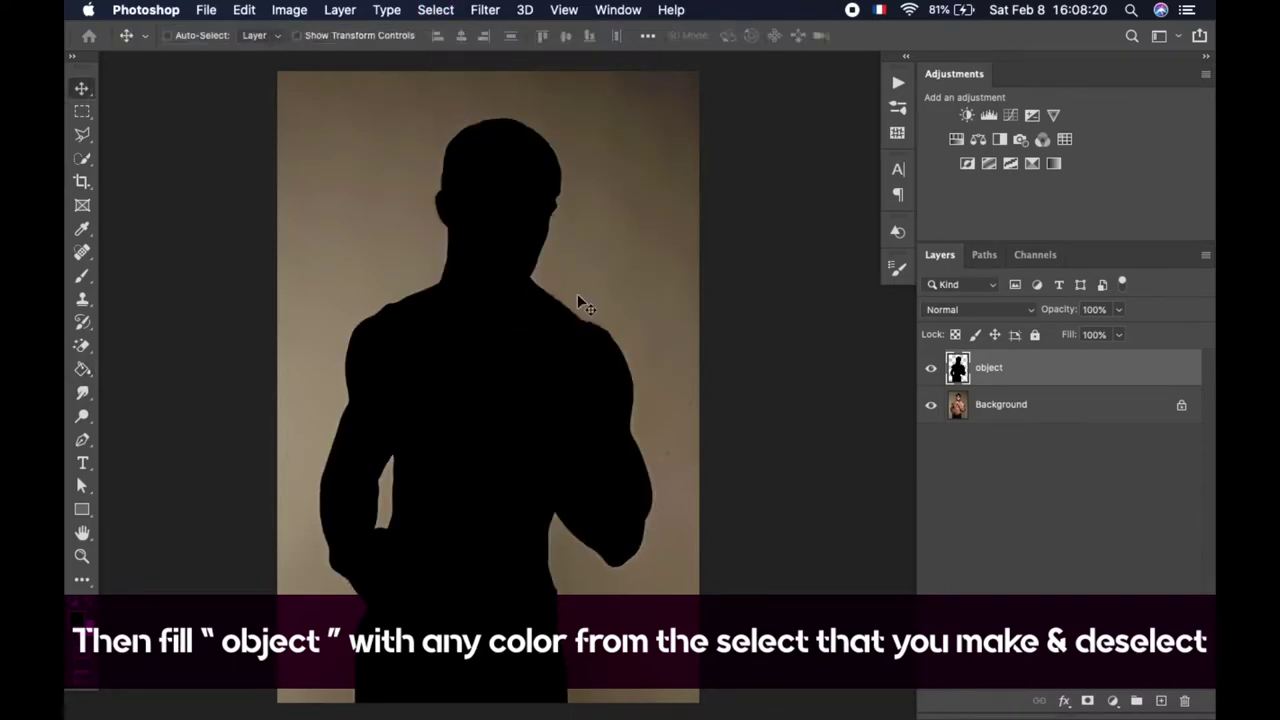
left_click(931, 368)
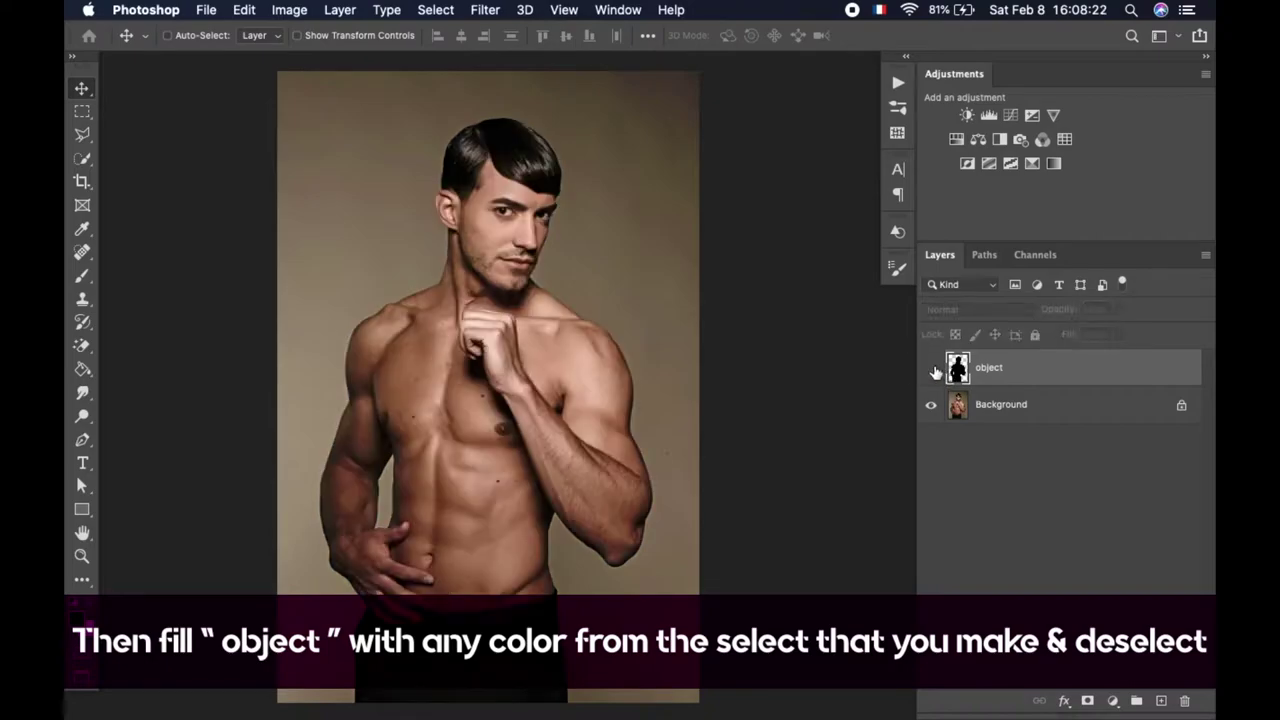
Set up a soft round brush with 0% hardness at 97 px.
scroll(620, 362, "up", 5)
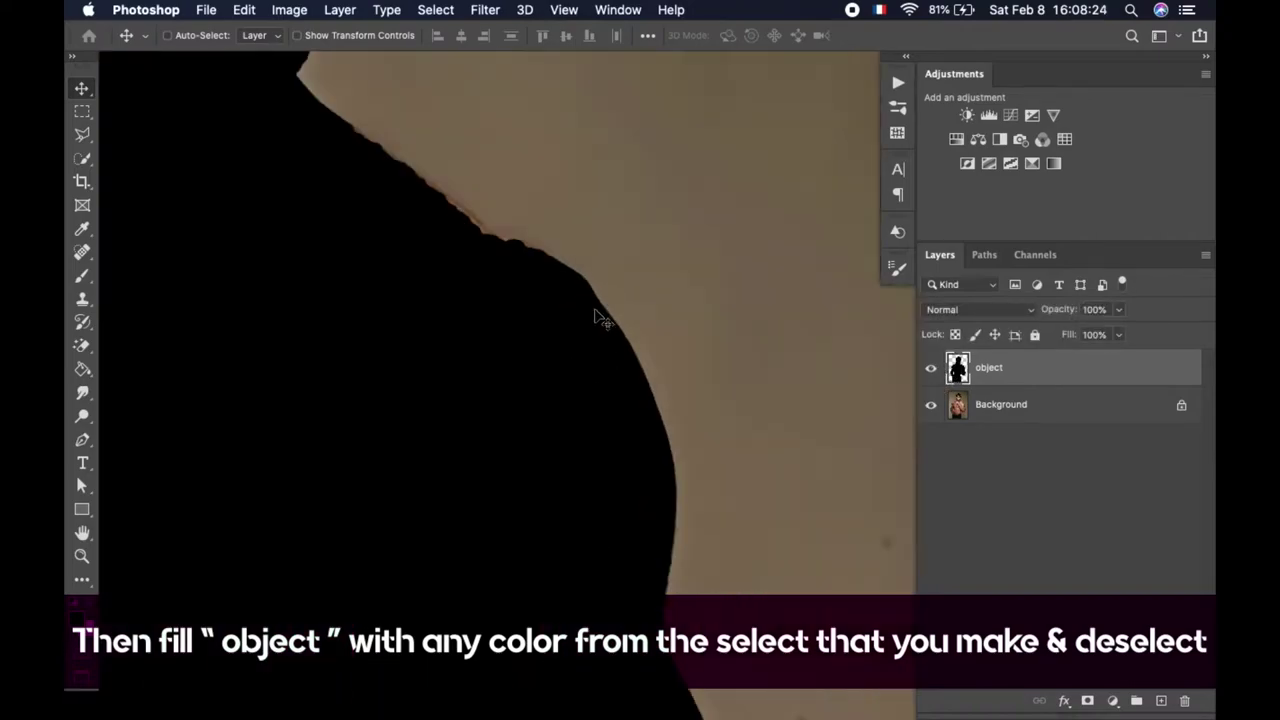
key("b")
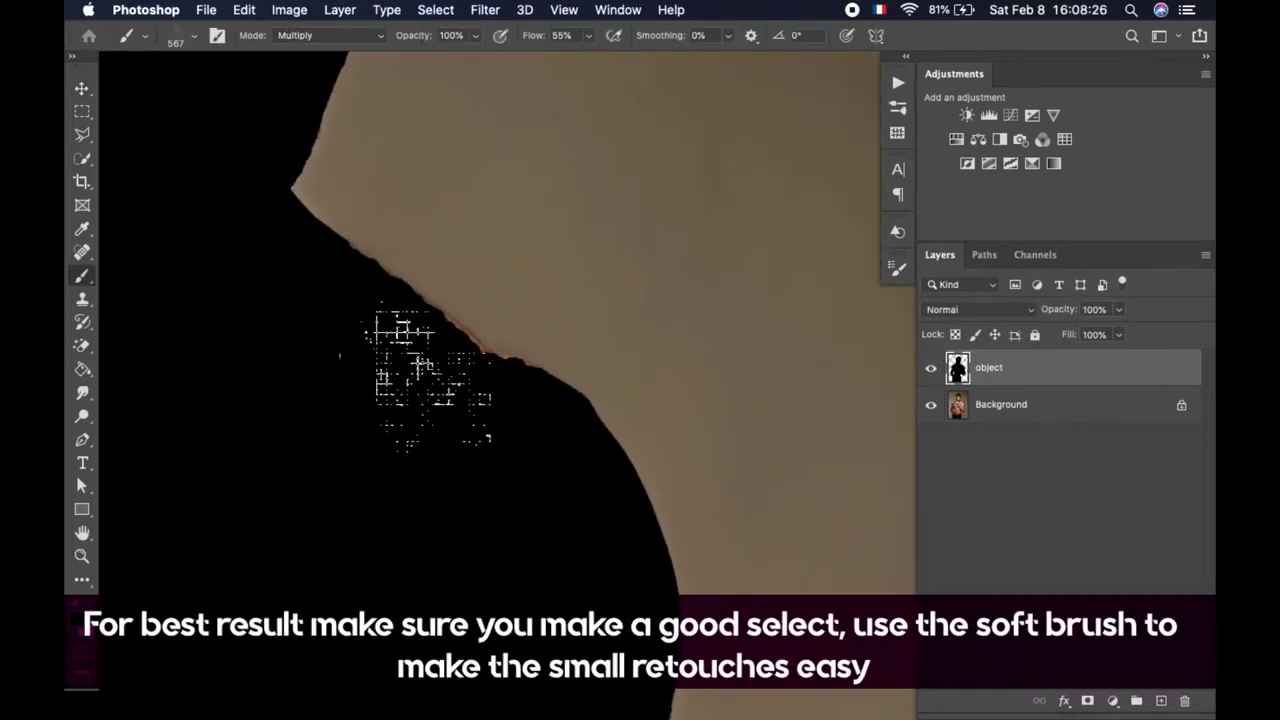
right_click(402, 386)
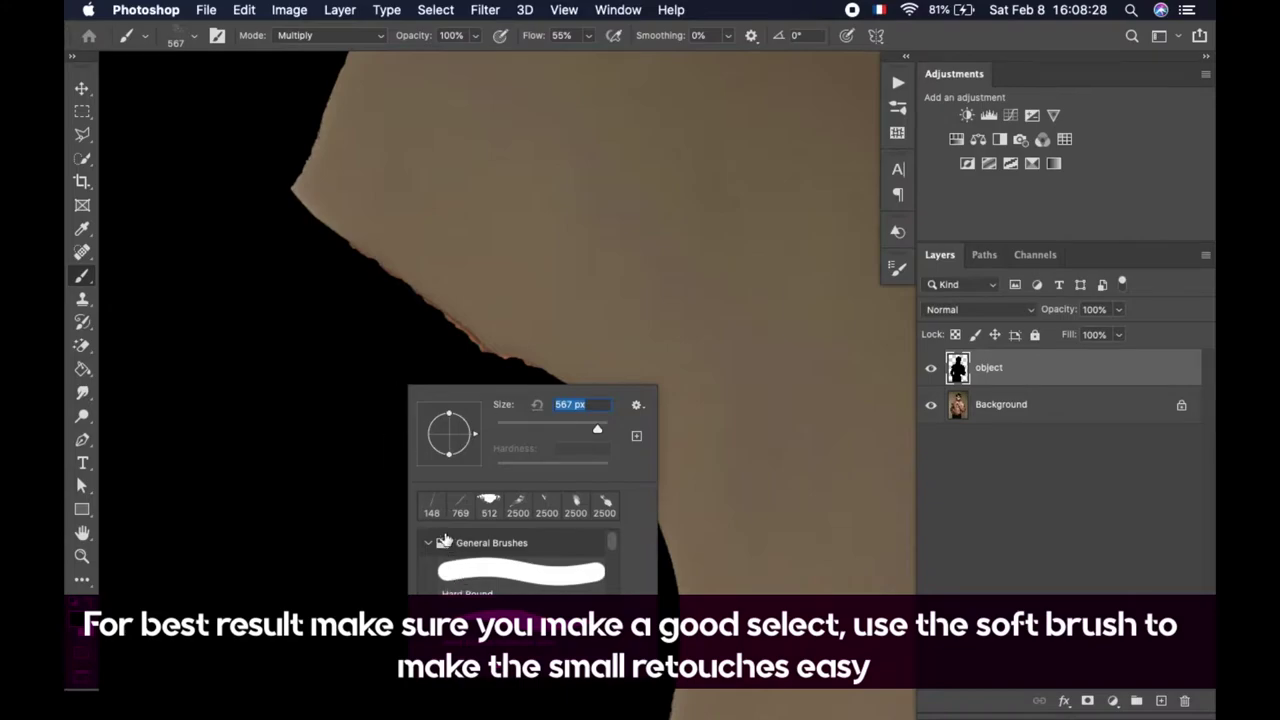
left_click(490, 590)
left_click_drag(552, 469, 503, 449)
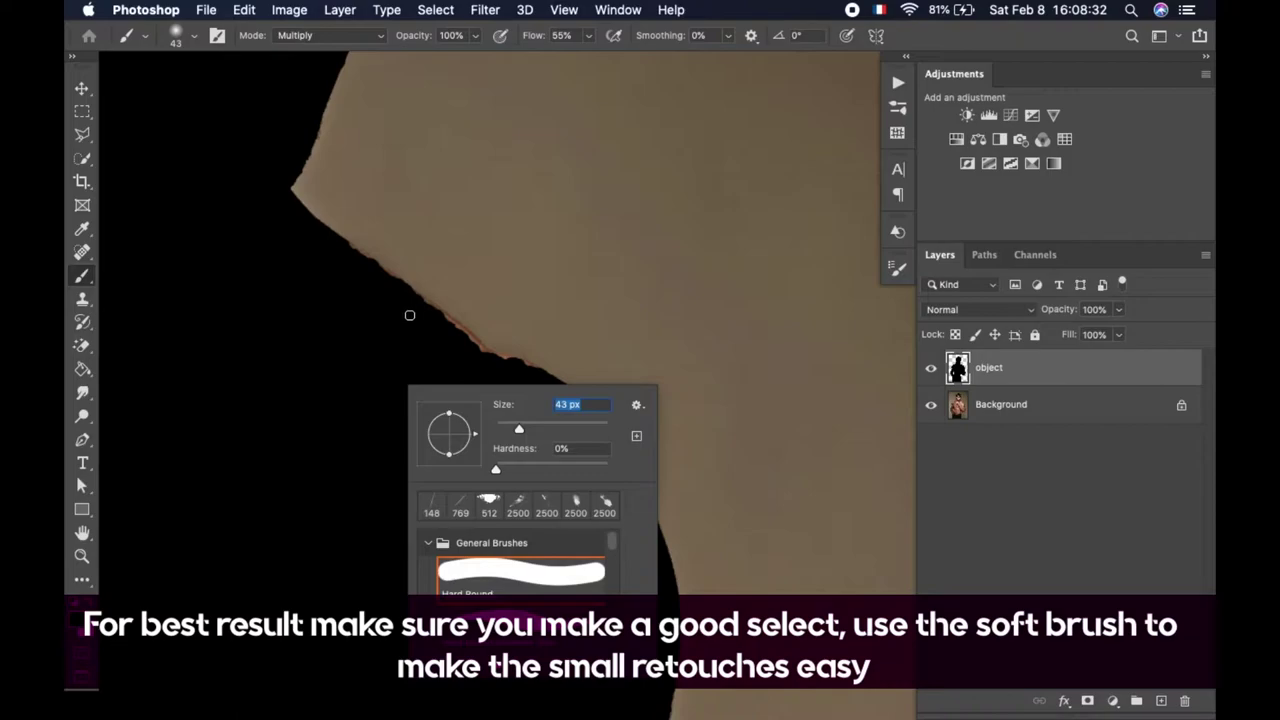
left_click(546, 430)
key("Return")
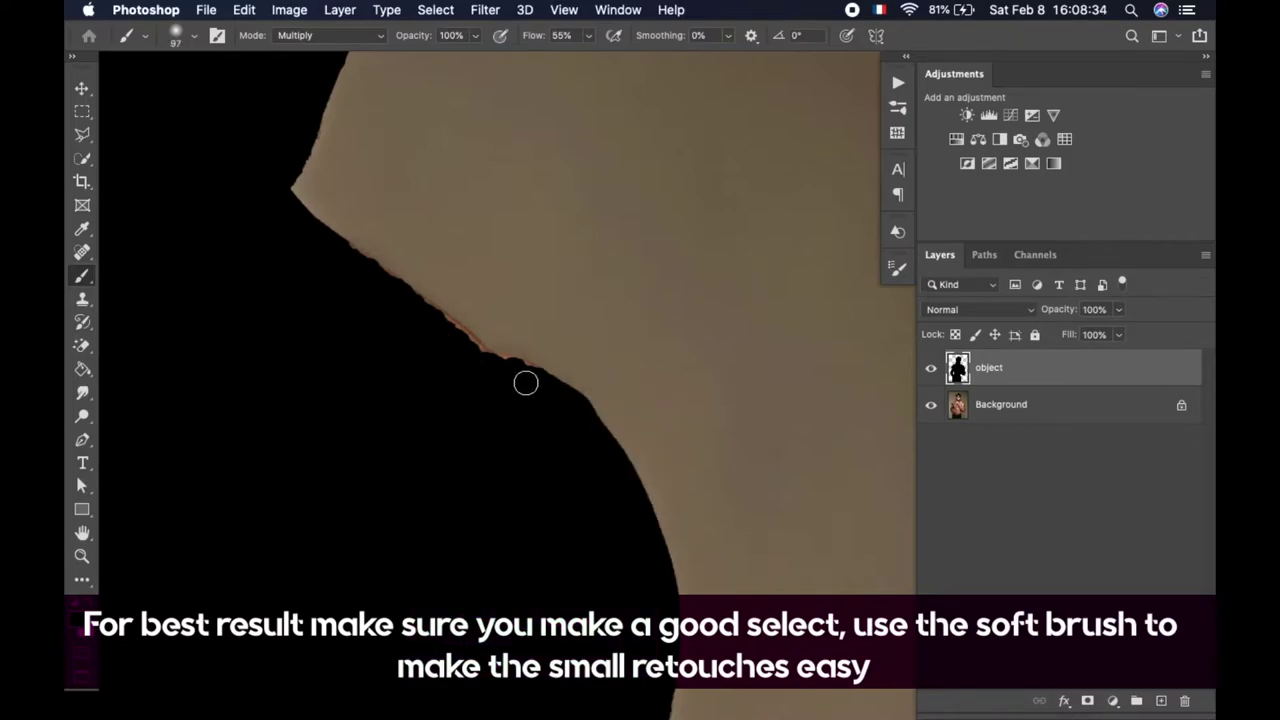
Paint black over the reddish fringe along the silhouette's shoulder edge.
mouse_move(524, 375)
left_mouse_down()
mouse_move(486, 369)
mouse_move(373, 271)
mouse_move(349, 277)
left_mouse_up()
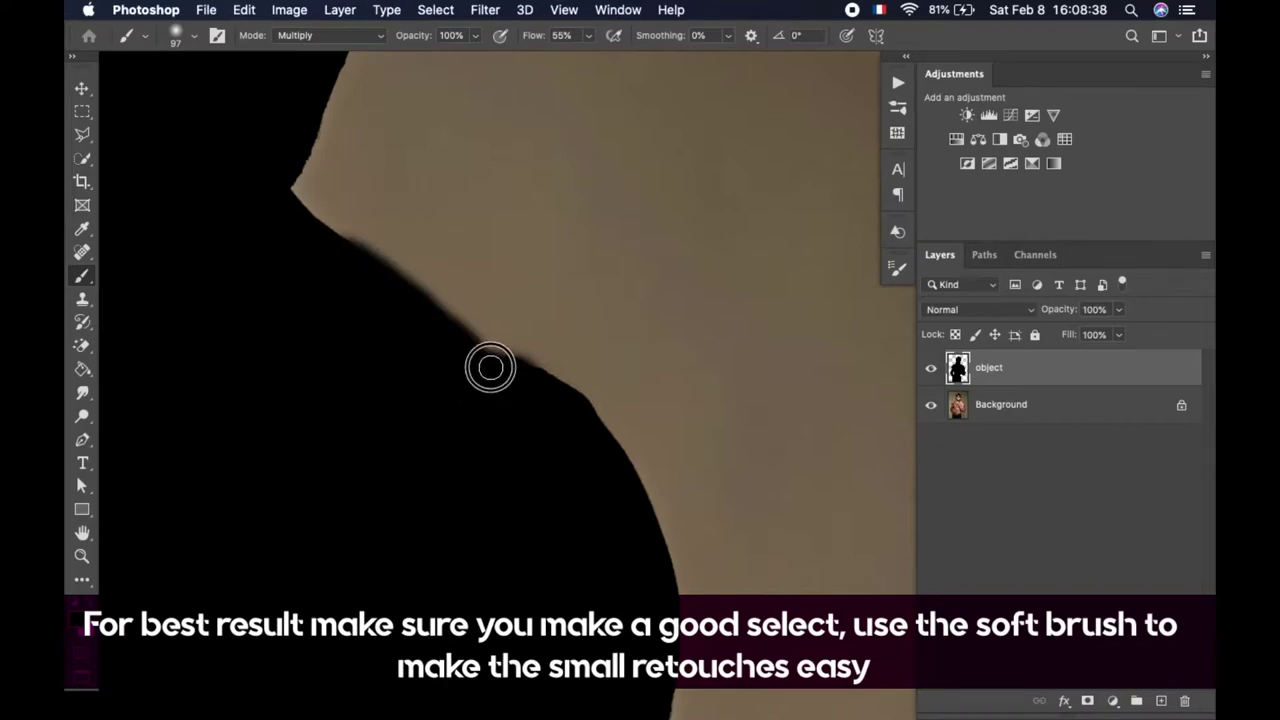
scroll(506, 529, "down", 3)
scroll(506, 529, "up", 2)
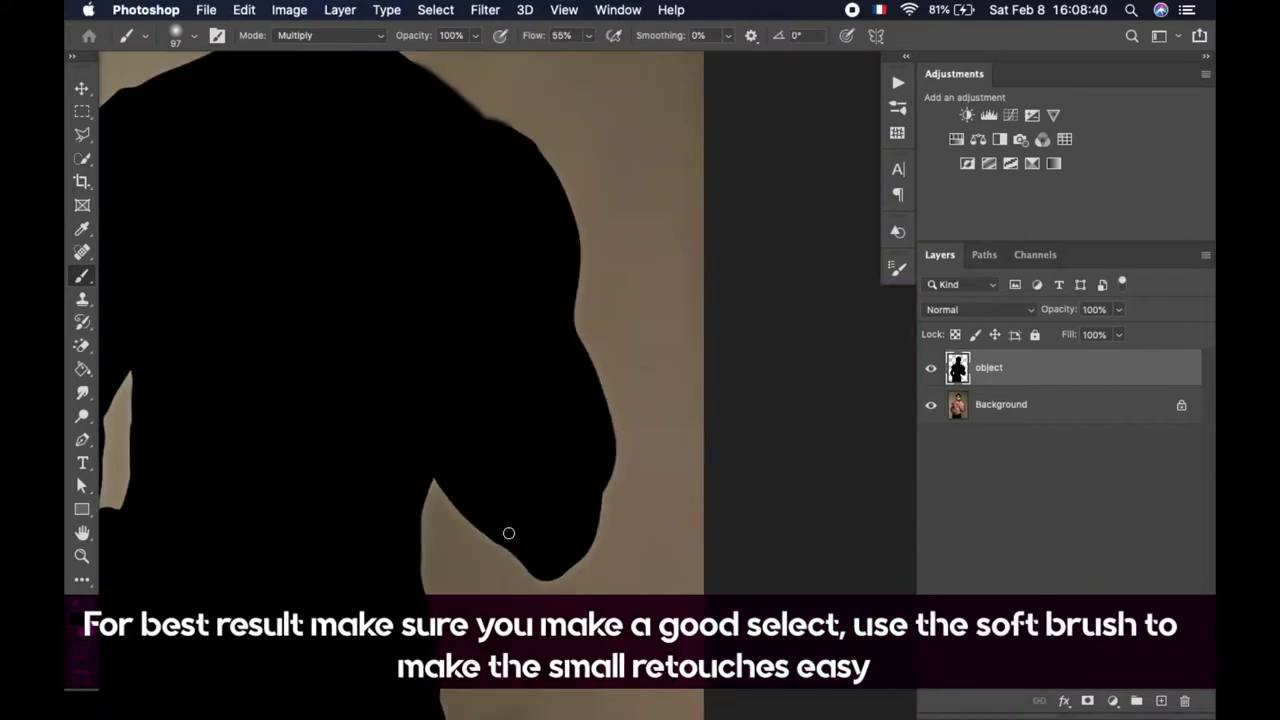
scroll(508, 541, "down", 3)
scroll(508, 541, "up", 1)
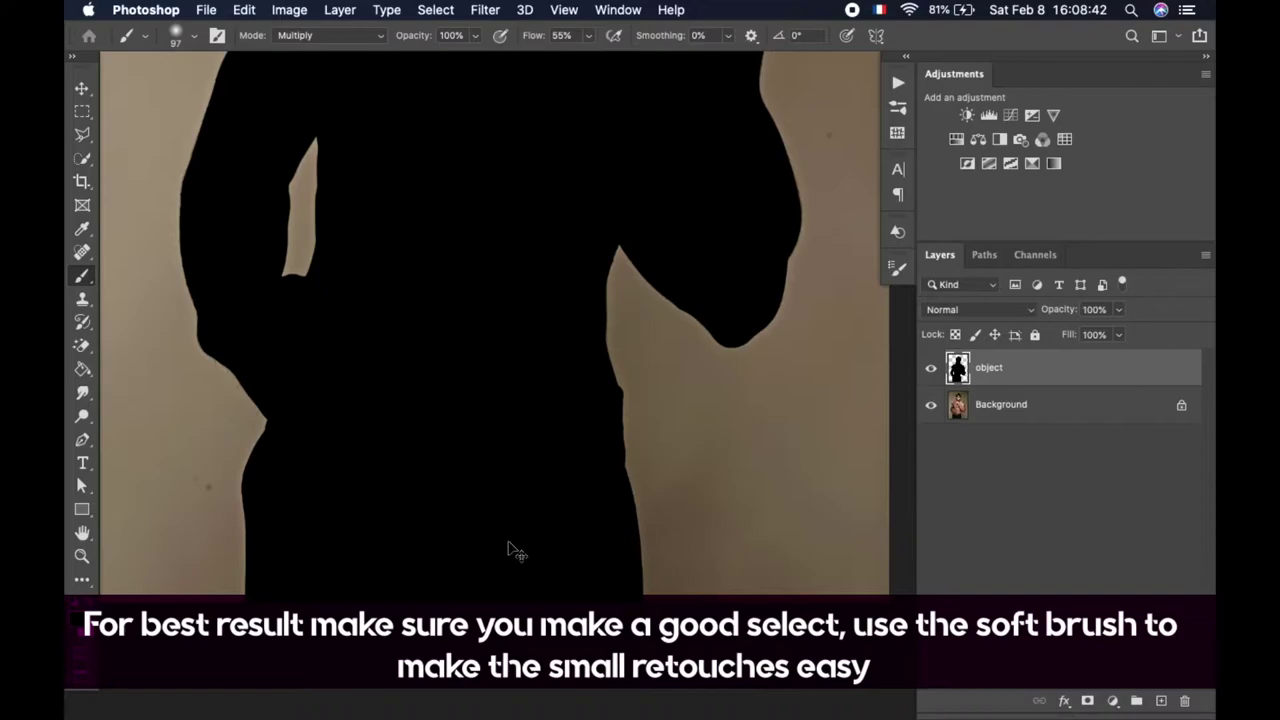
key("v")
scroll(510, 550, "down", 2)
scroll(572, 535, "right", 3)
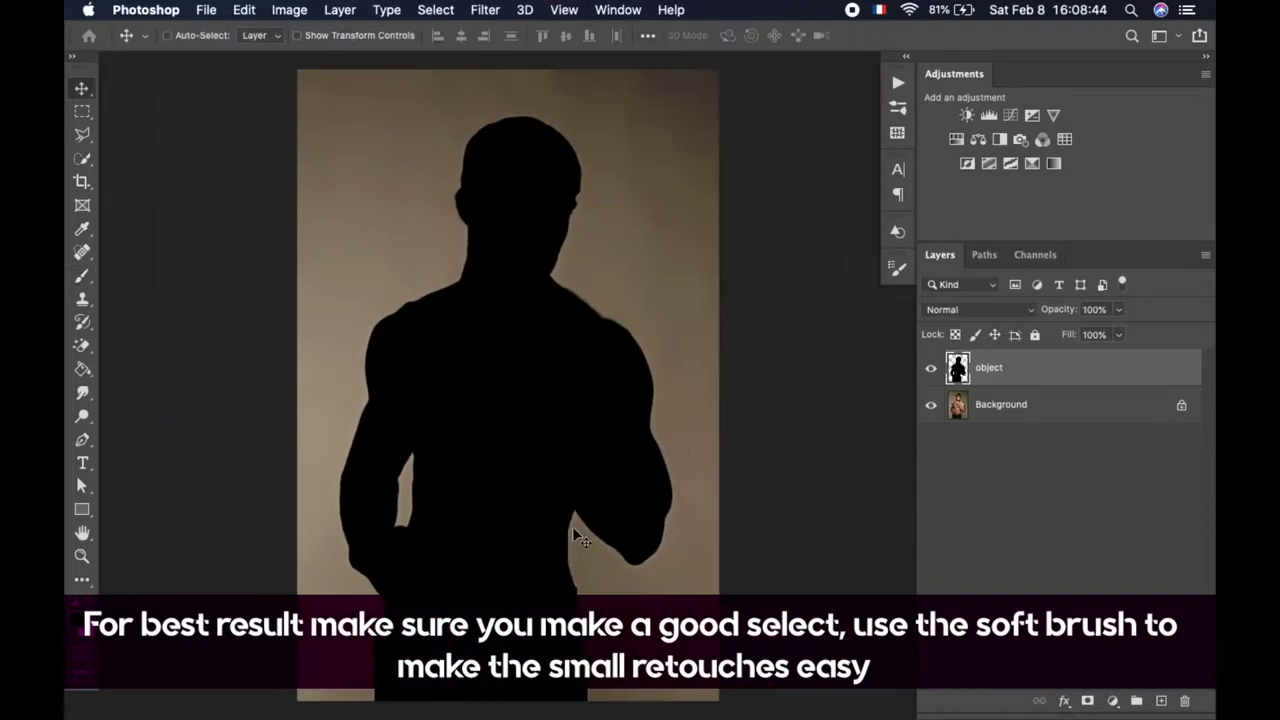
Select the Play Pintura action and check the image mode is RGB Color, 8 Bits/Channel.
left_click(896, 85)
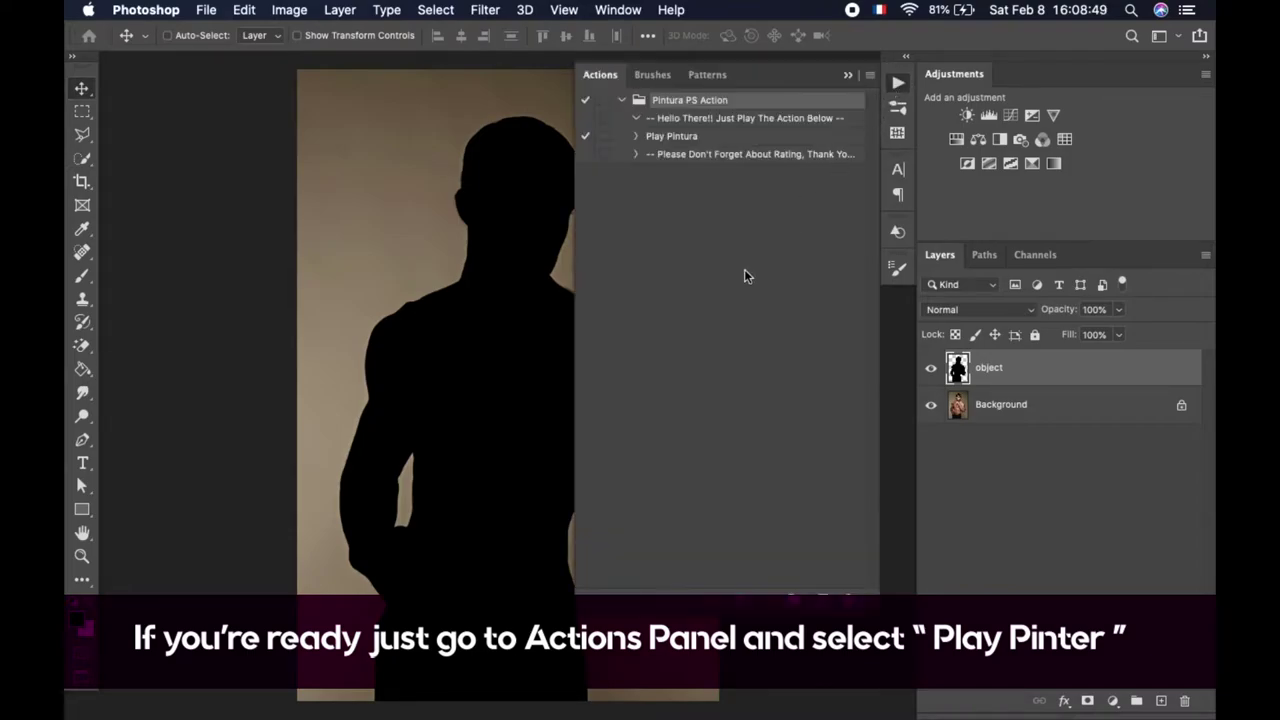
left_click(680, 118)
left_click(690, 137)
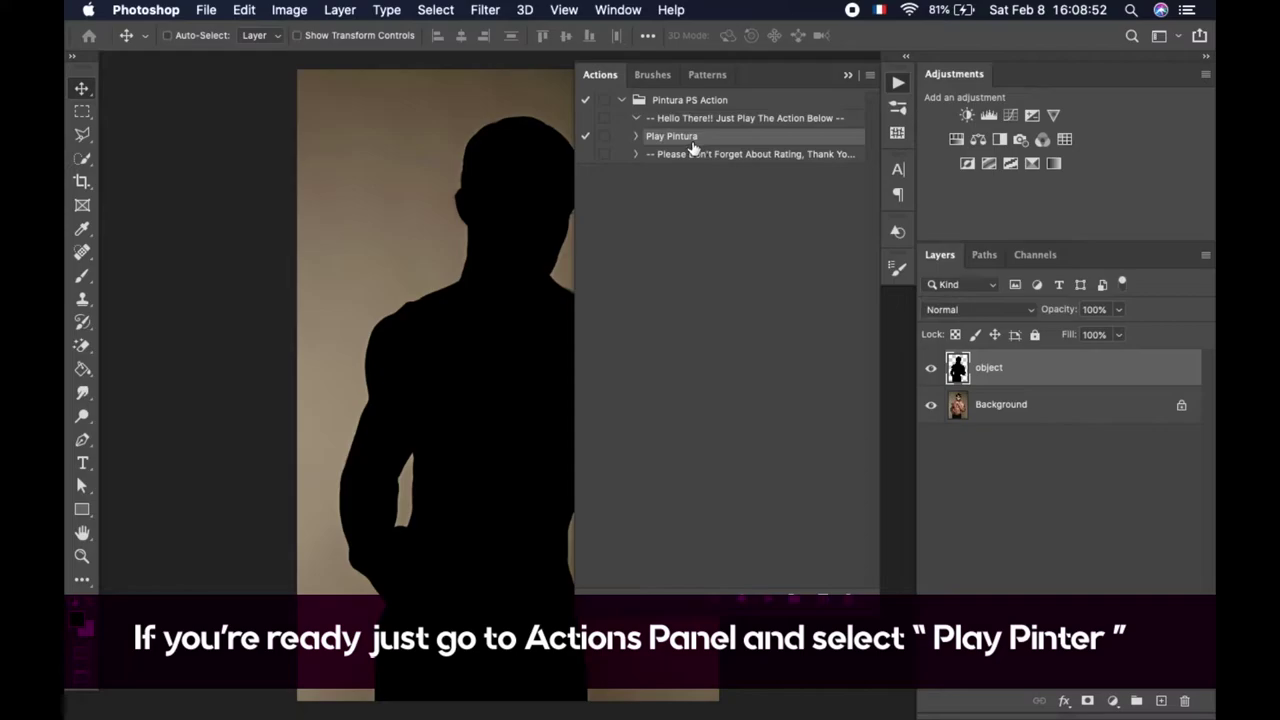
left_click(637, 137)
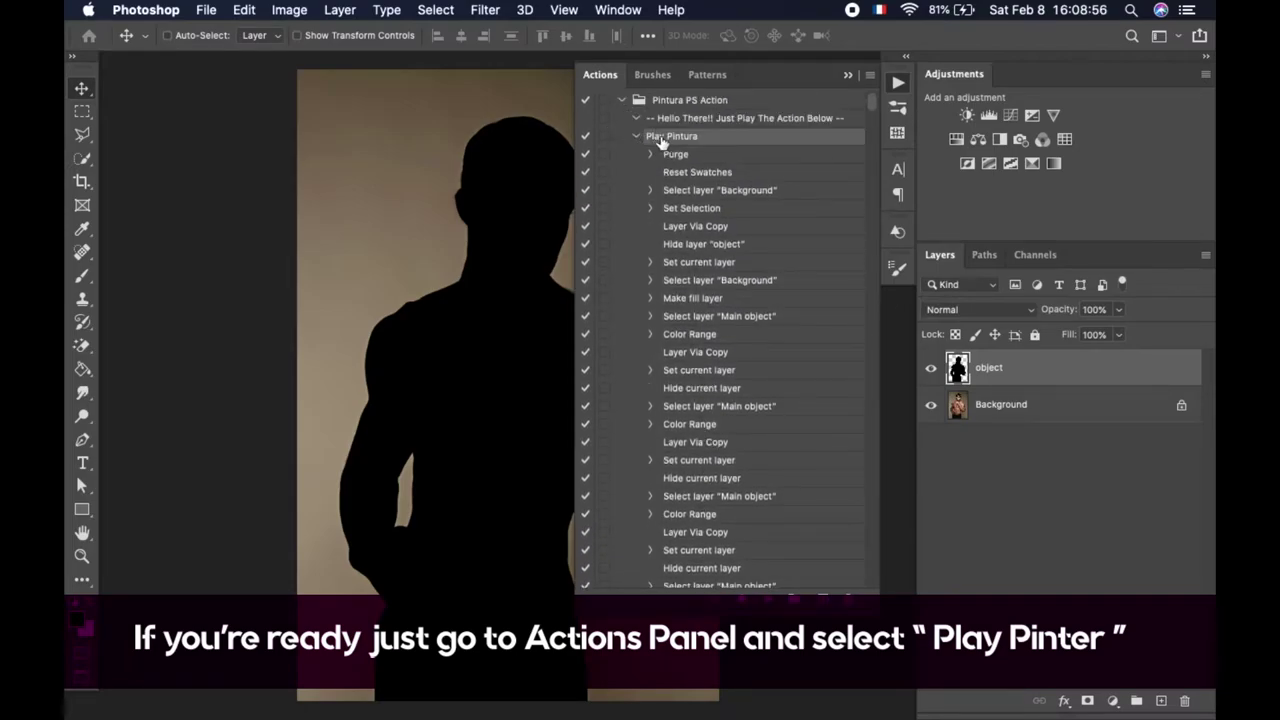
left_click(636, 137)
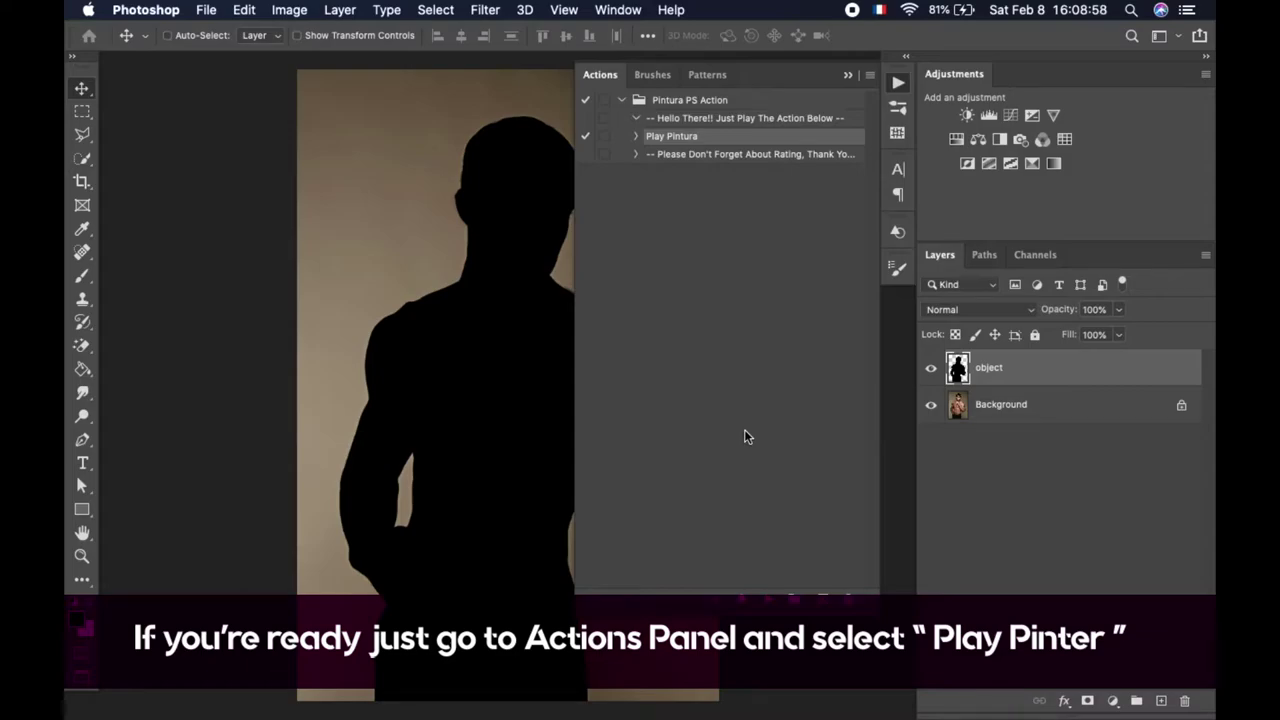
left_click(298, 9)
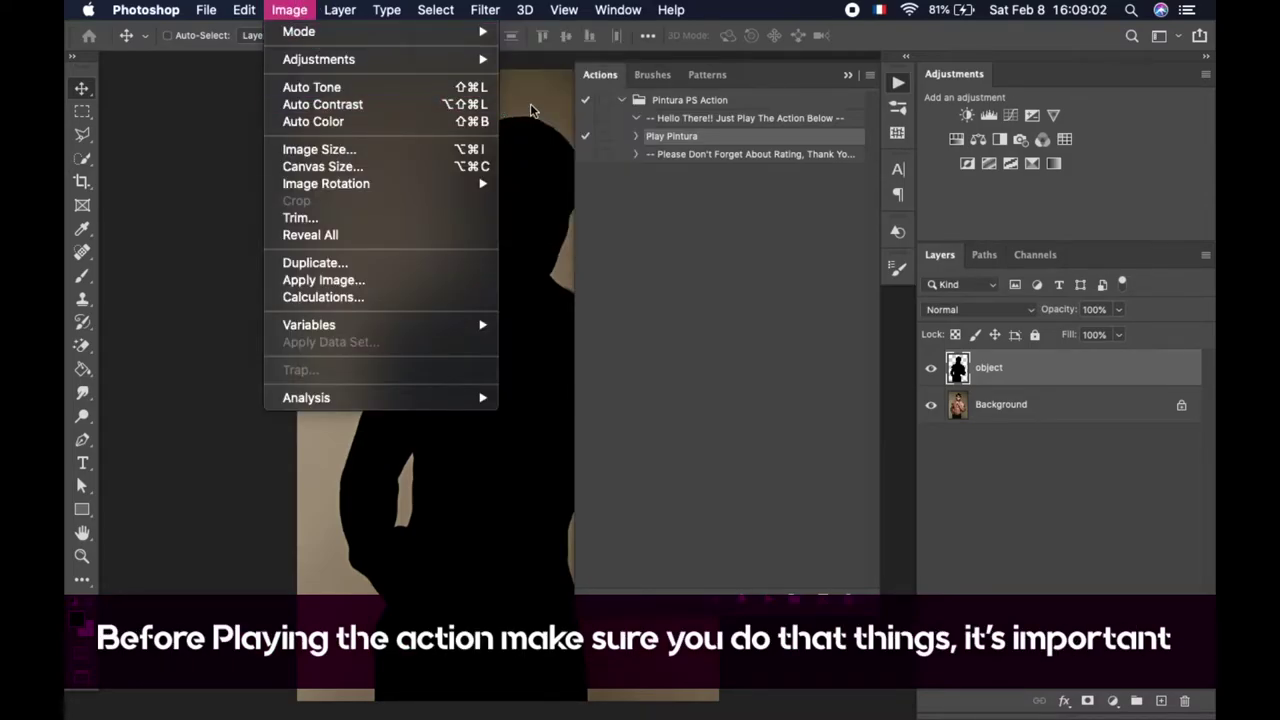
mouse_move(299, 31)
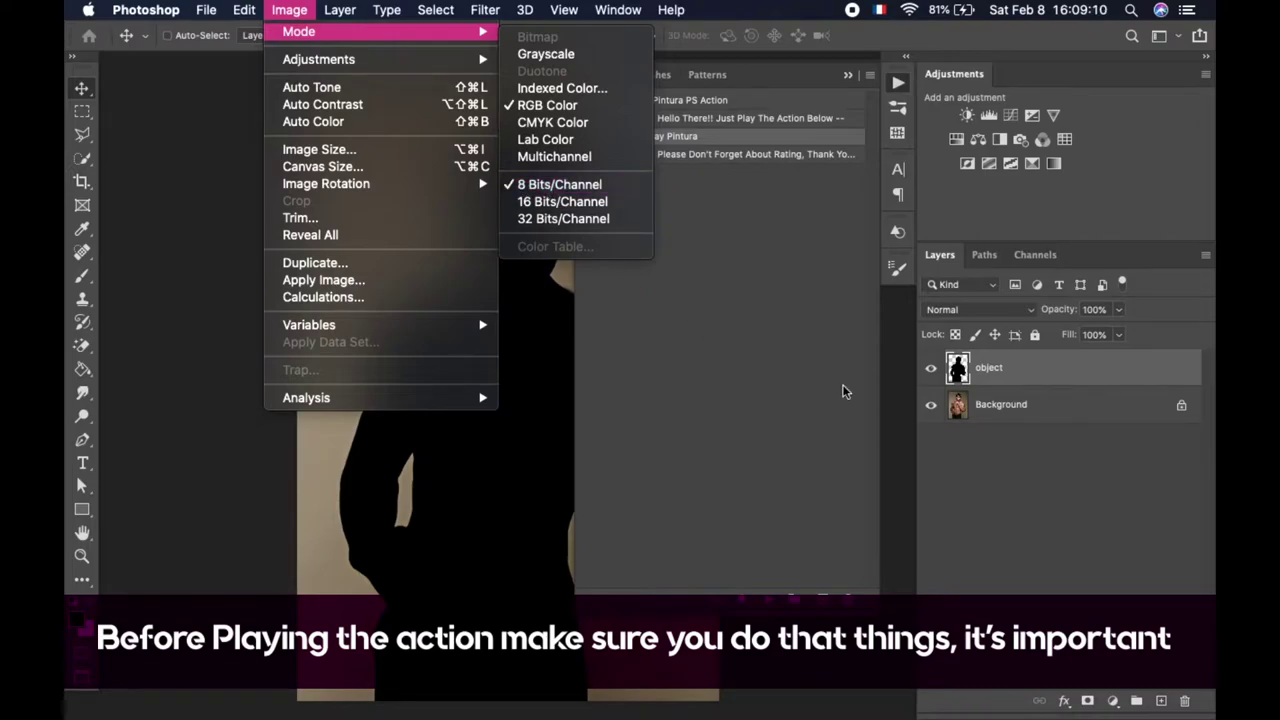
In Layers Panel Options, uncheck Add "copy" to Copied Layers and Groups.
left_click(1050, 537)
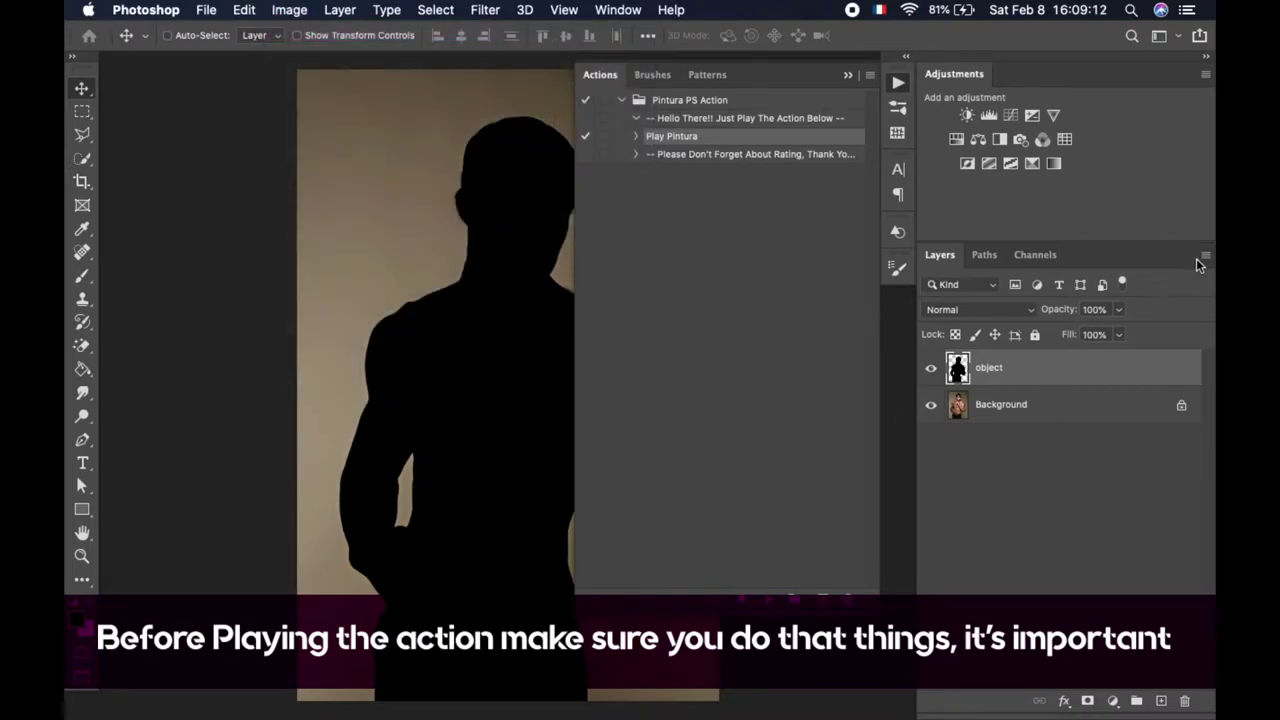
left_click(1205, 257)
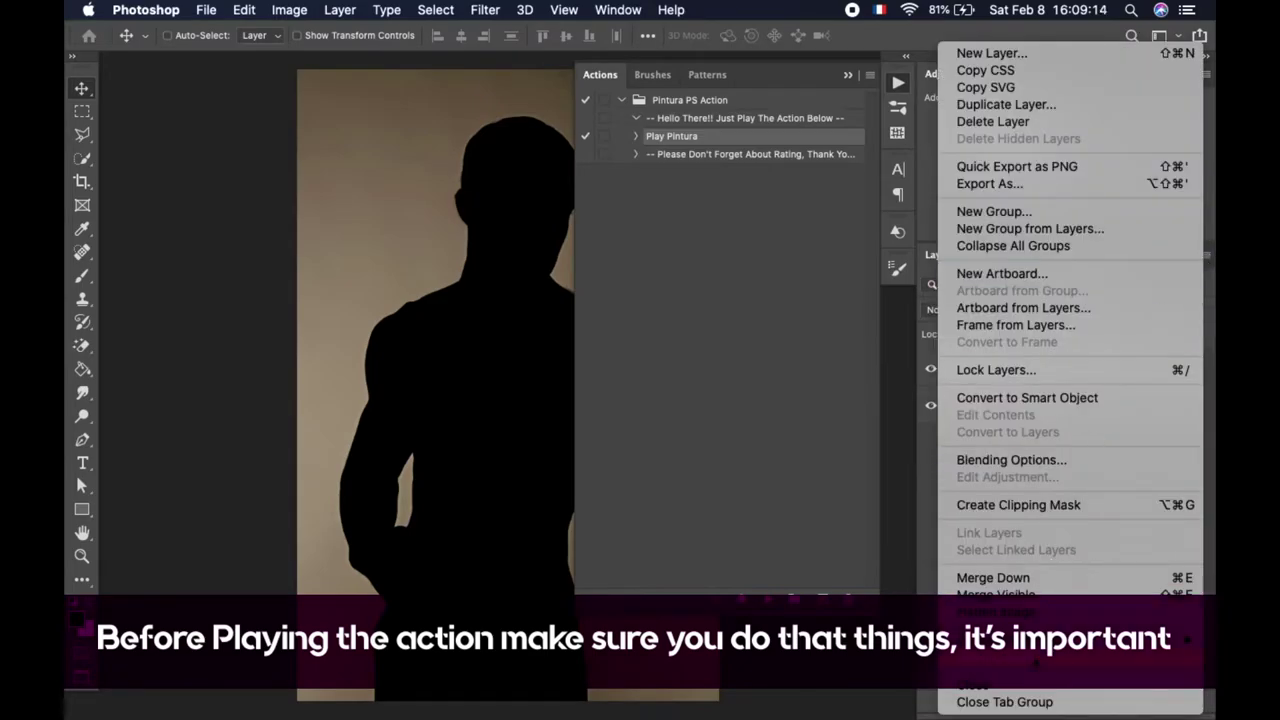
left_click(1040, 658)
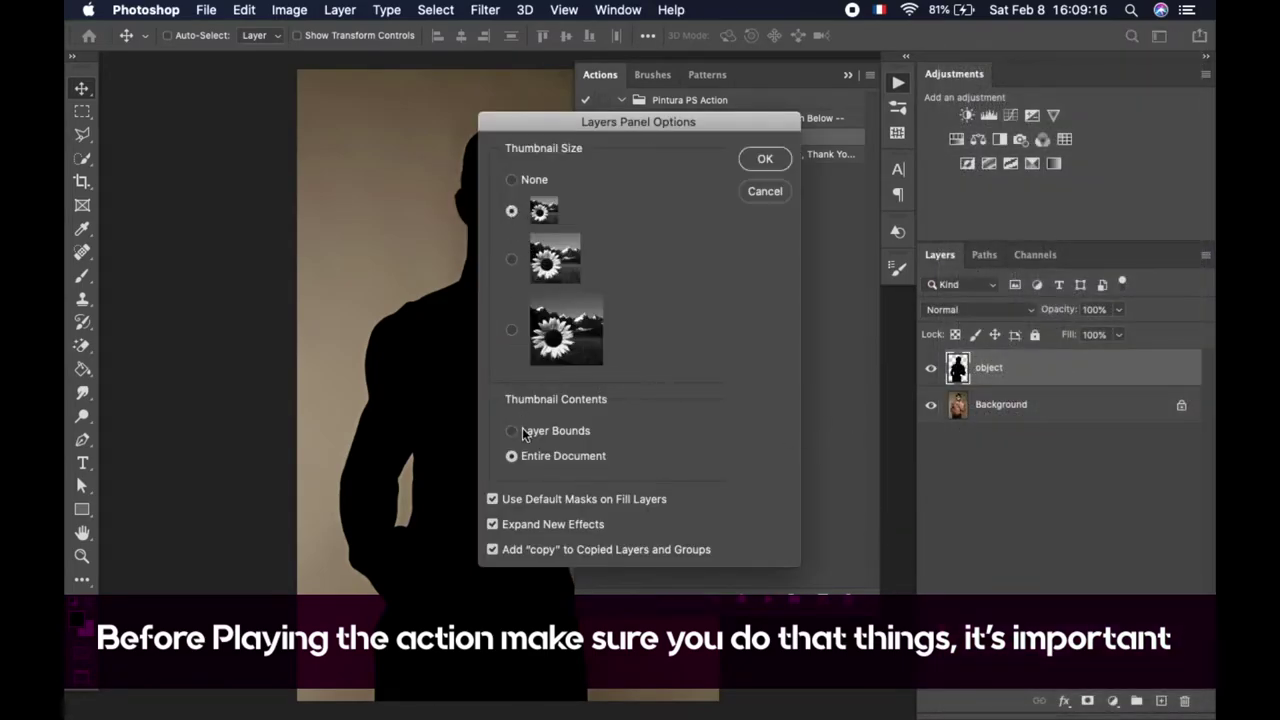
left_click(492, 551)
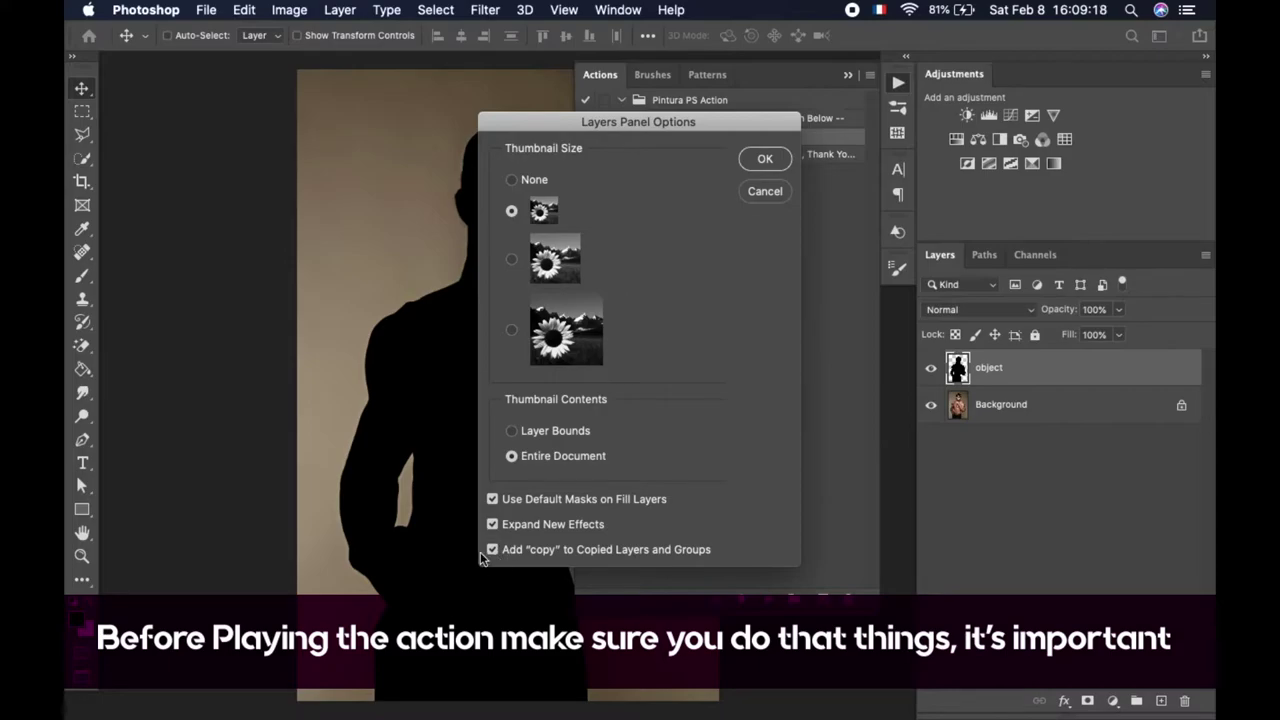
Confirm the panel options and delete the Work Path from the Paths panel.
left_click(772, 158)
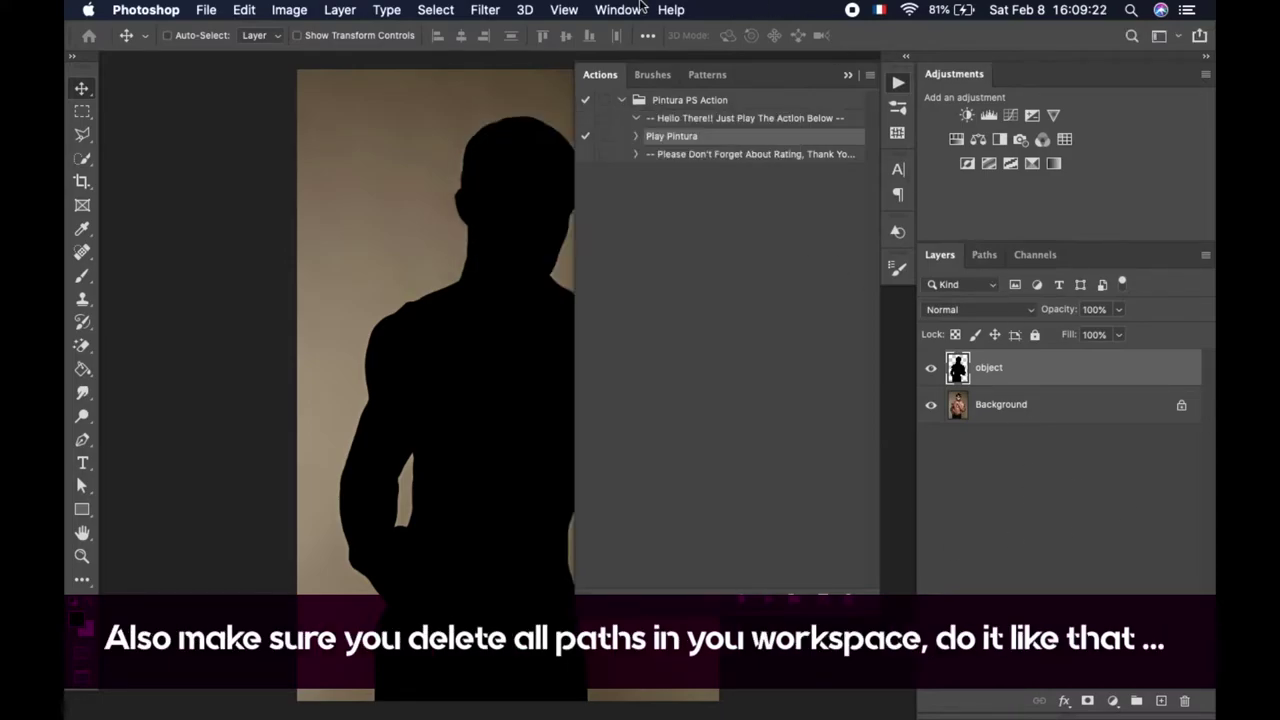
left_click(637, 8)
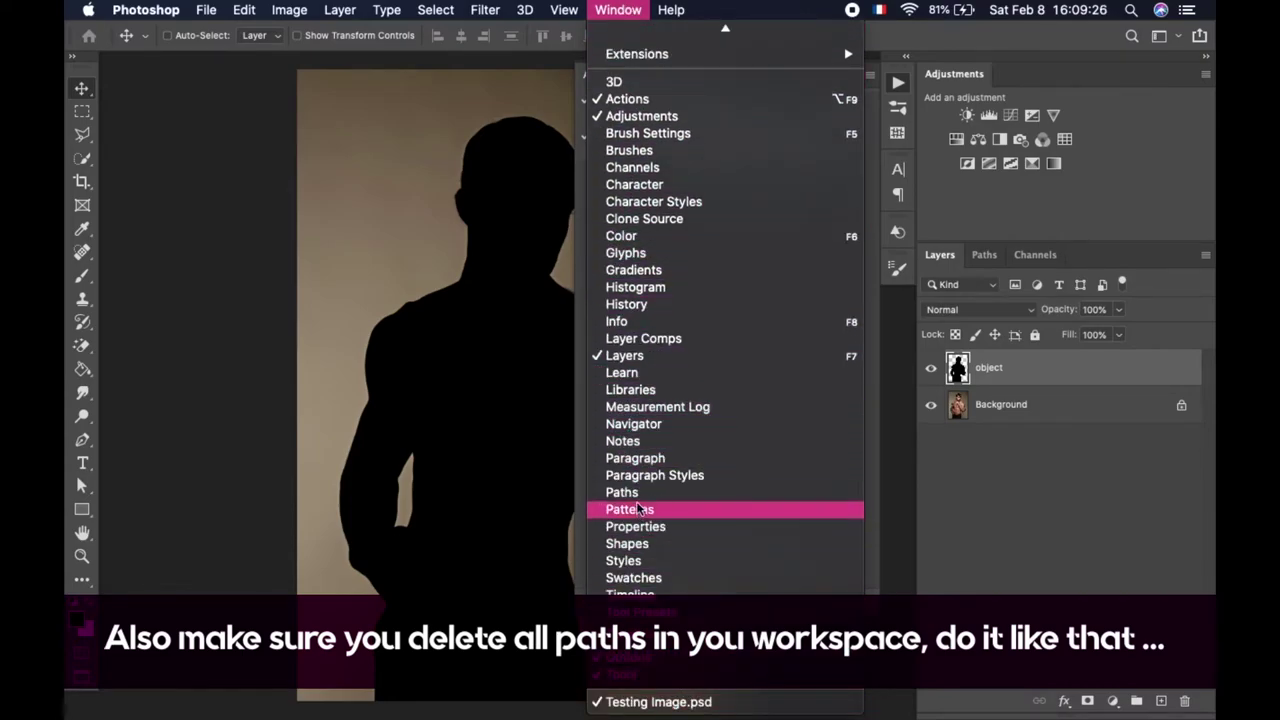
left_click(622, 492)
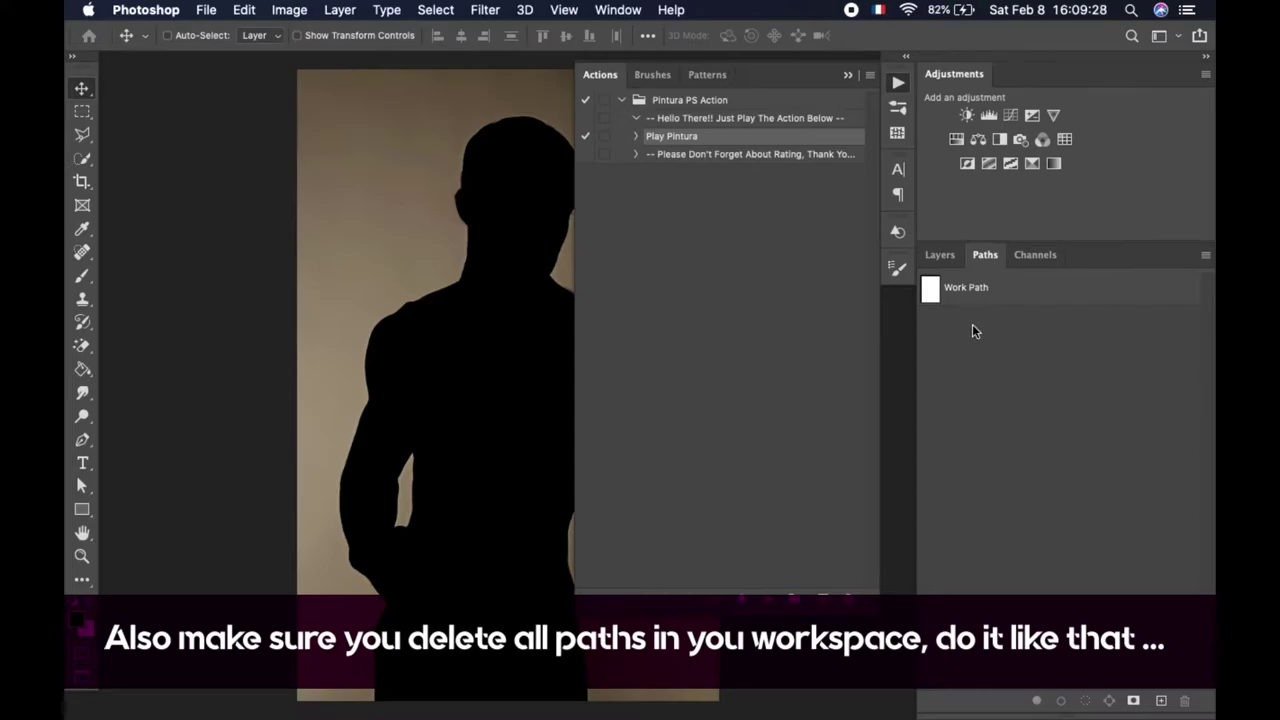
right_click(974, 289)
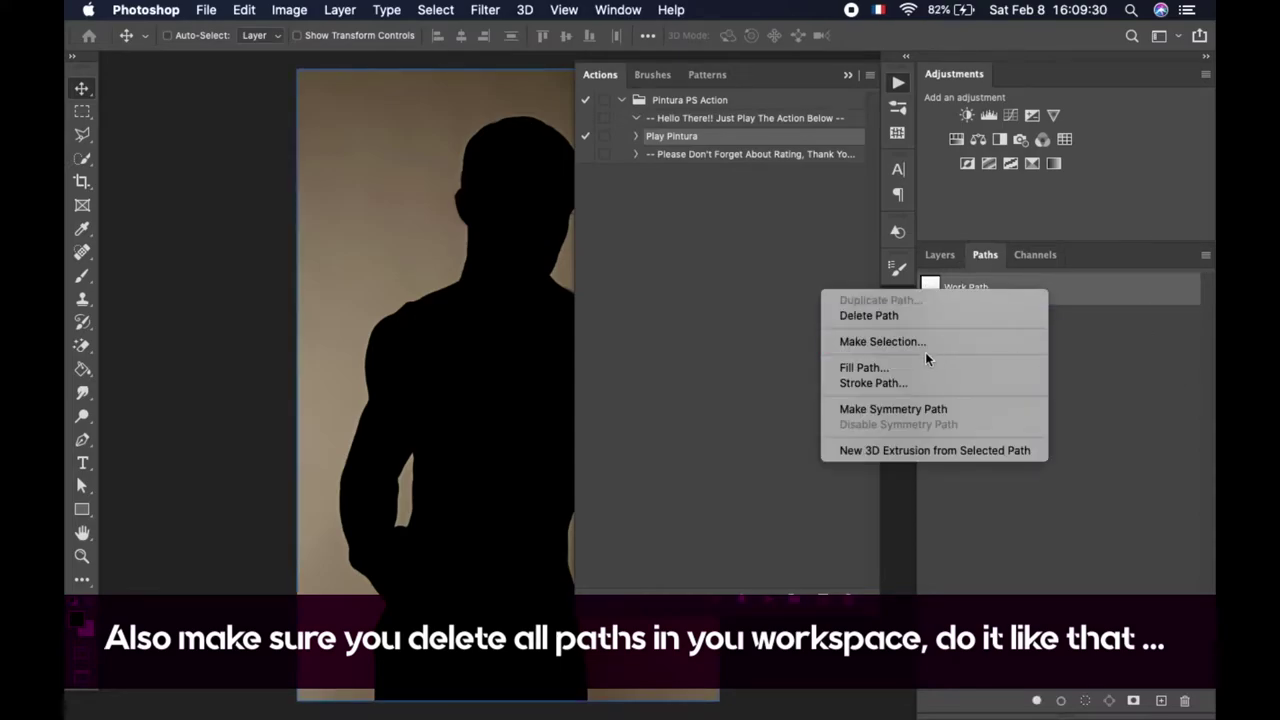
left_click(866, 315)
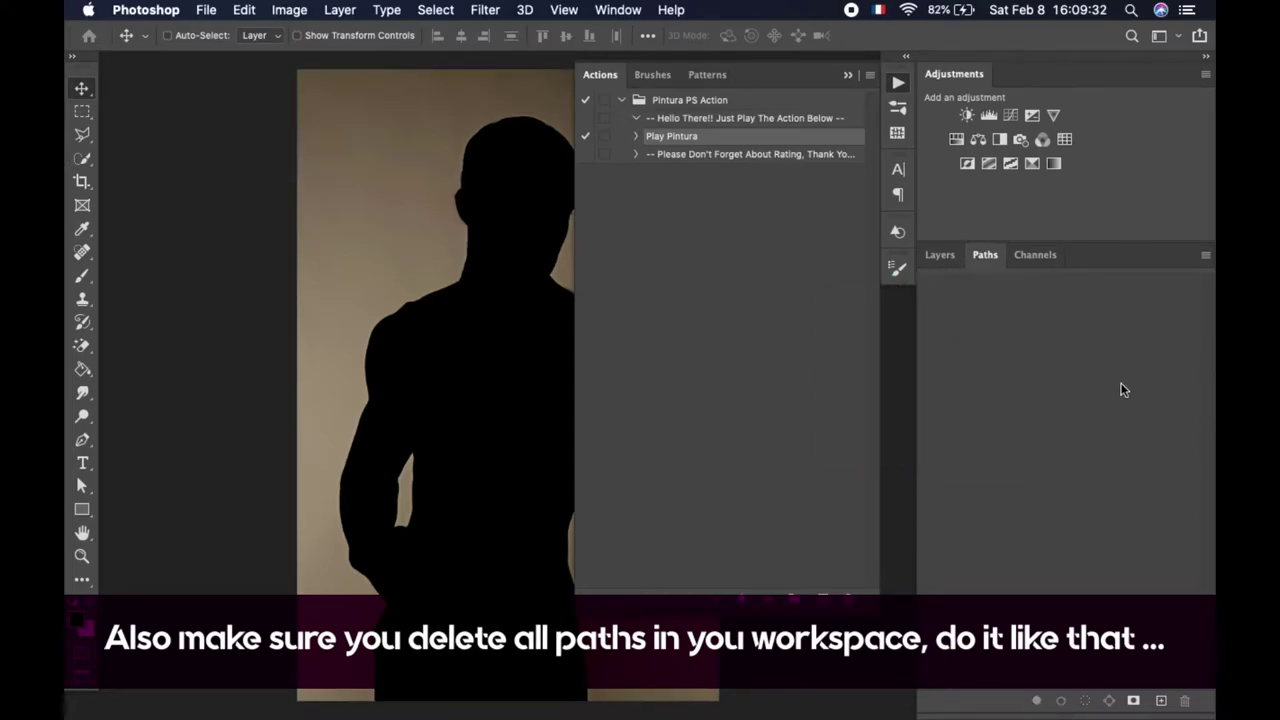
left_click(938, 256)
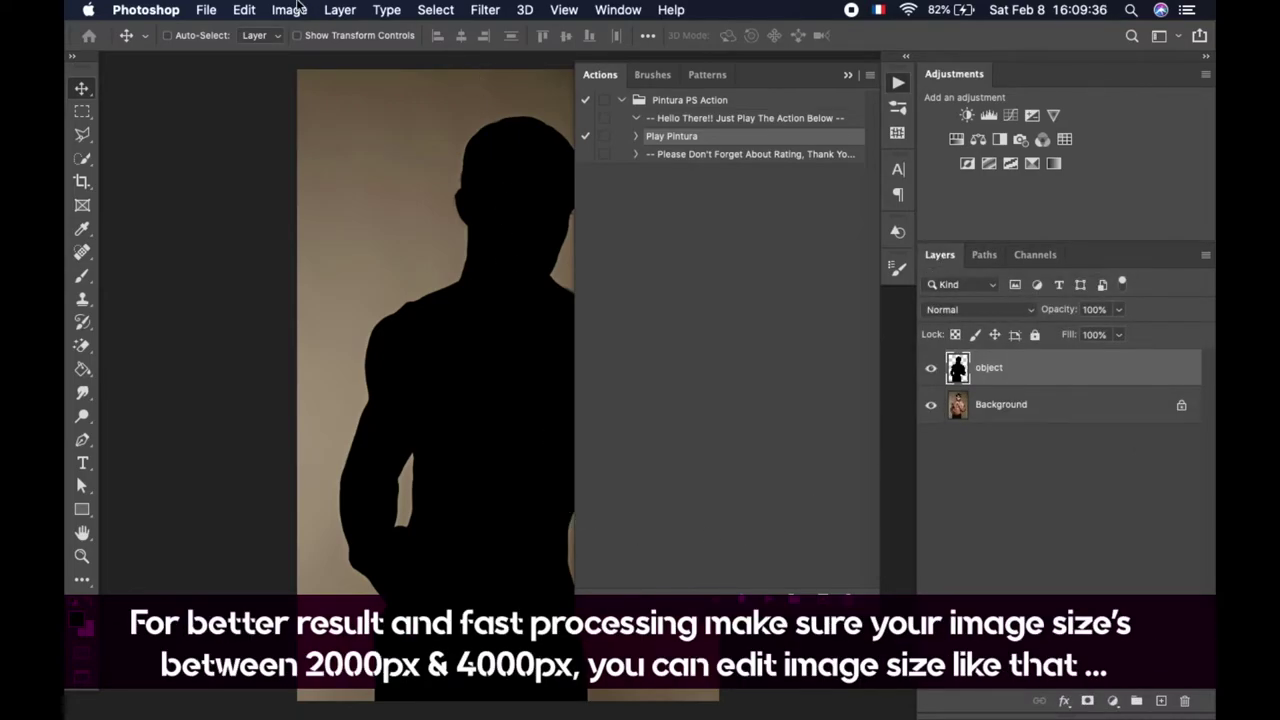
Resize the image to 2000 px wide (2000 × 2997 px) in Image Size.
left_click(290, 9)
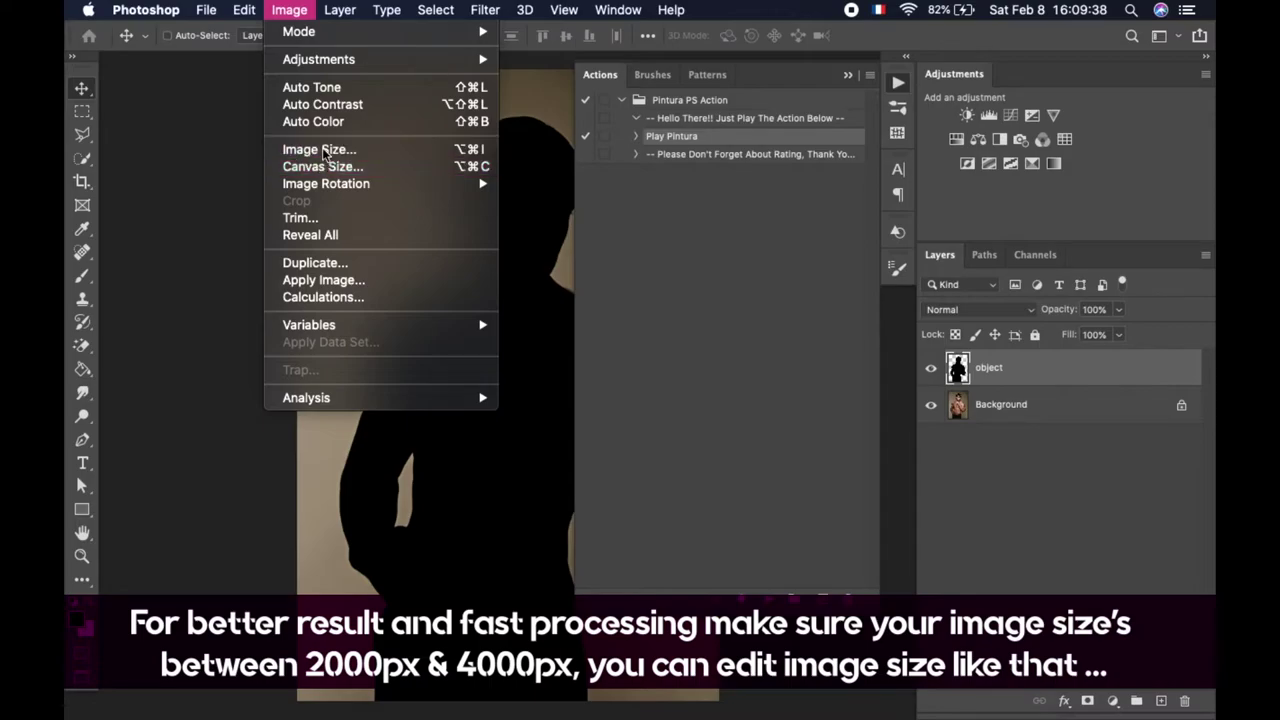
left_click(320, 150)
left_click_drag(600, 197, 513, 134)
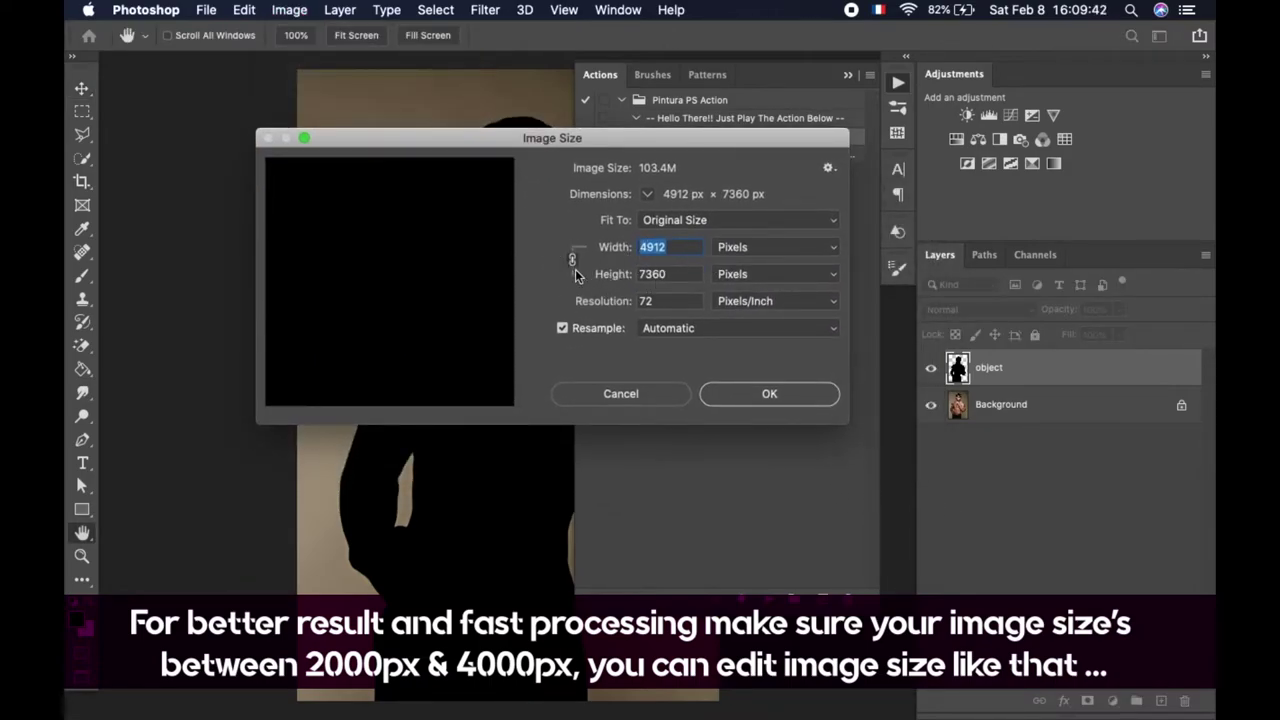
type("2000")
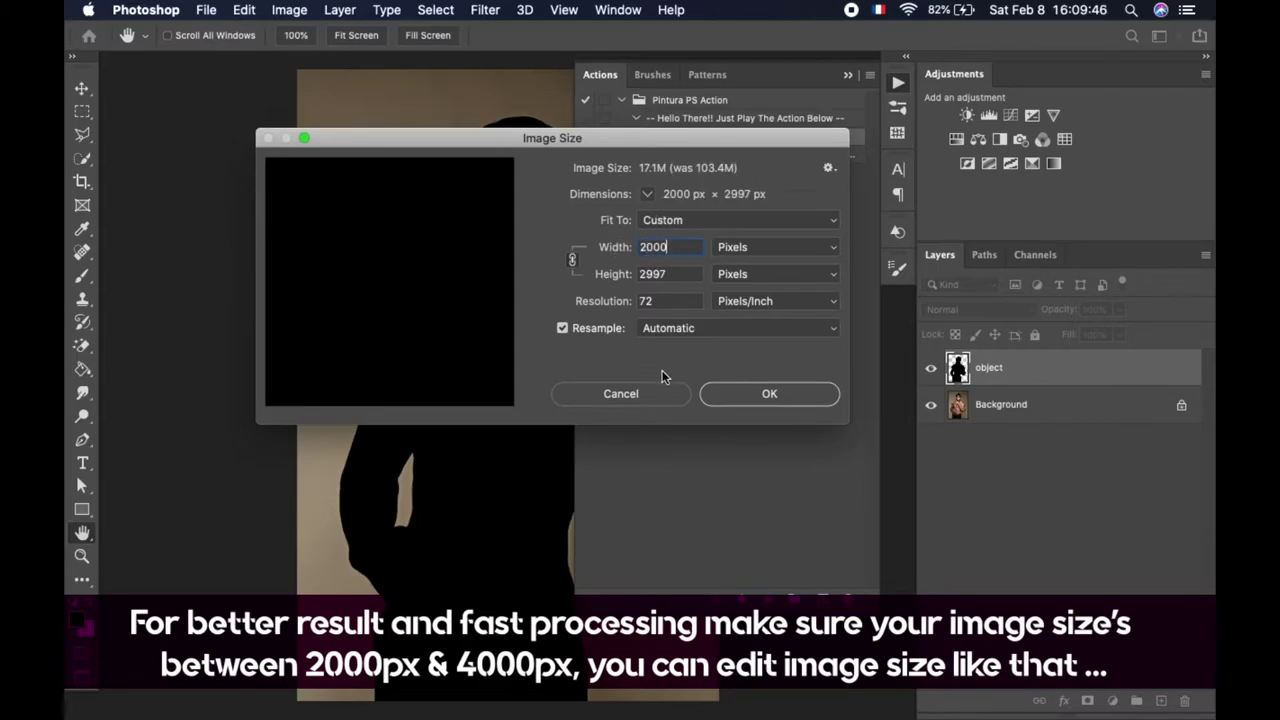
double_click(656, 301)
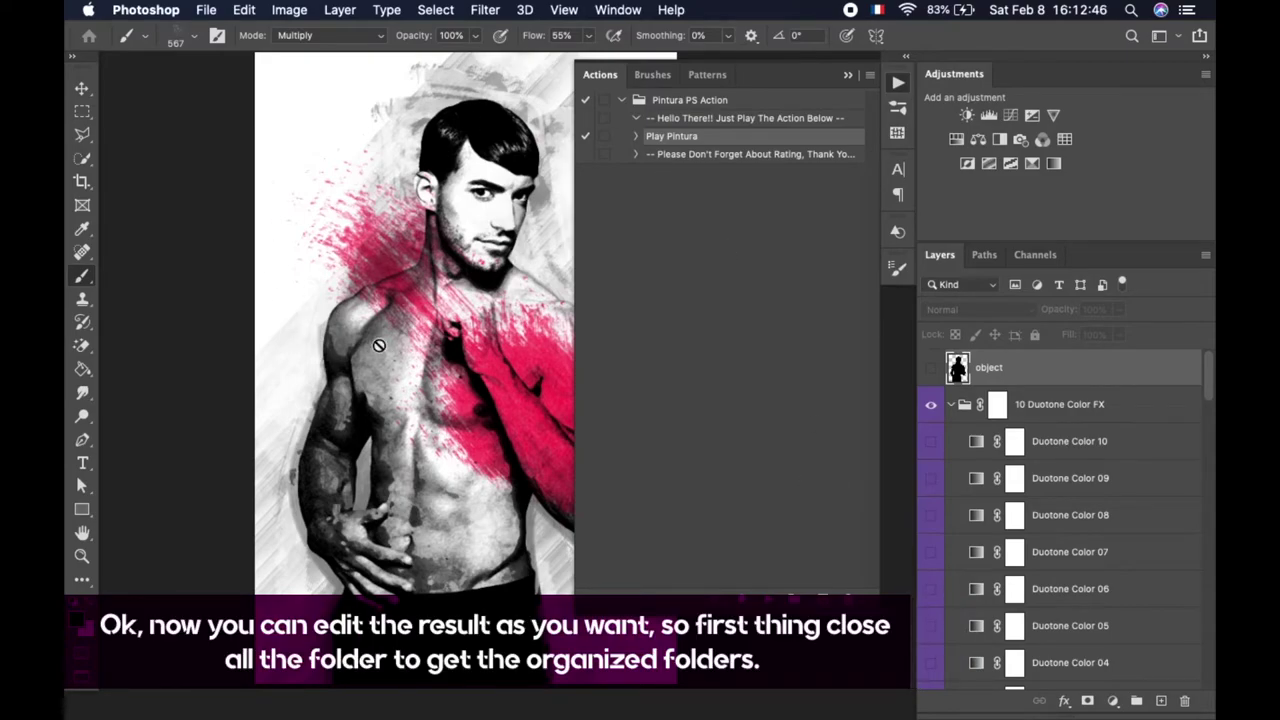
Collapse the Actions panel to view the finished Pintura artwork.
left_click(900, 84)
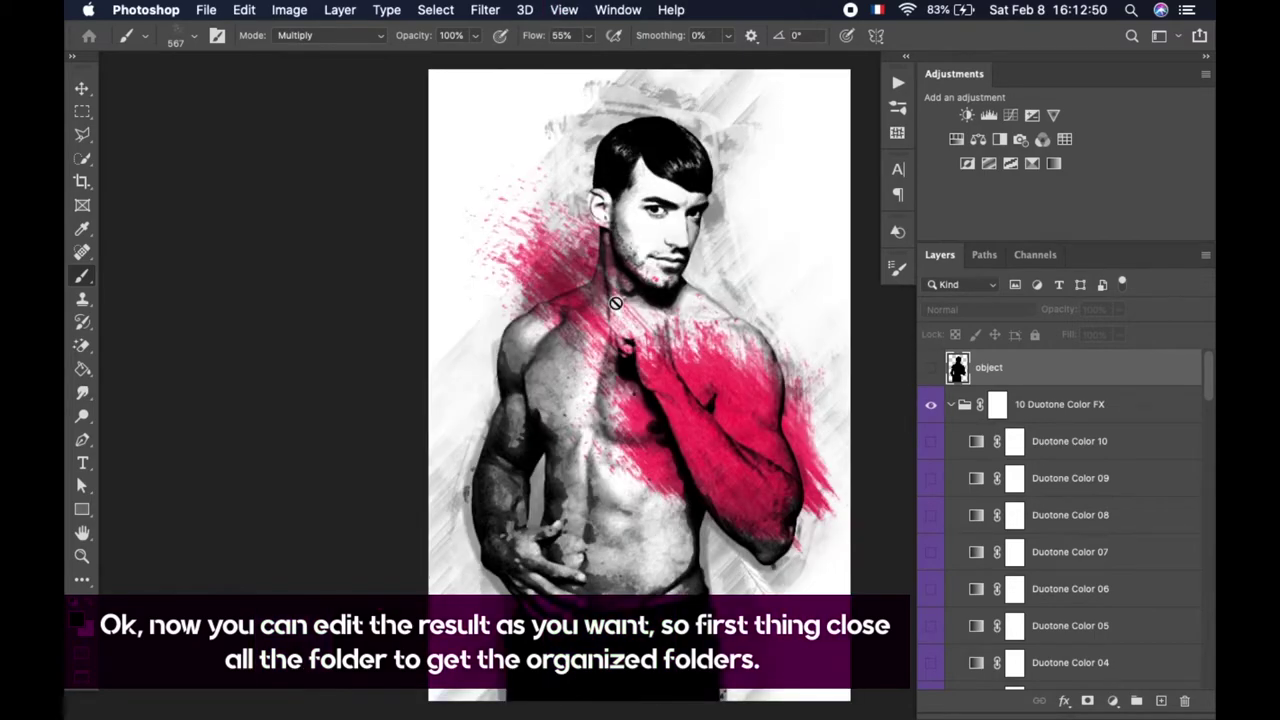
With the Move tool, collapse the 10 Duotone Color FX group and the Brush 01–05 folders.
key("v")
scroll(618, 311, "up", 2)
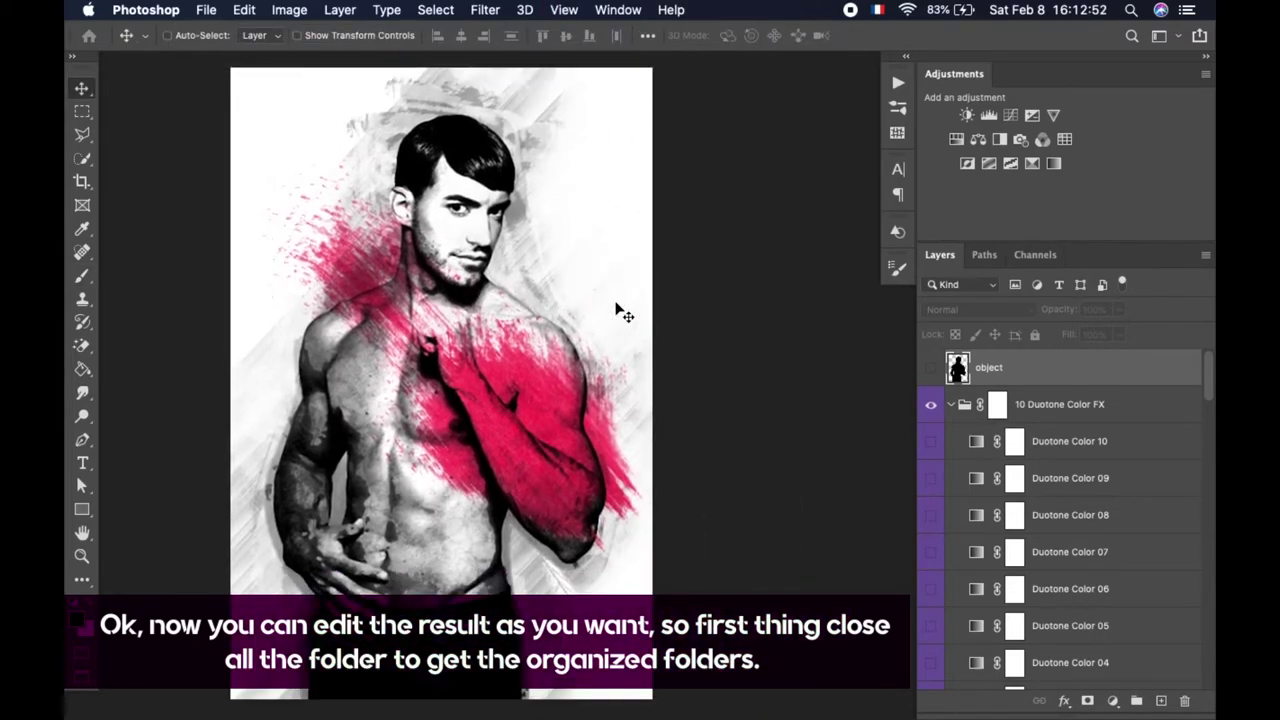
left_click(997, 412)
left_click(951, 405)
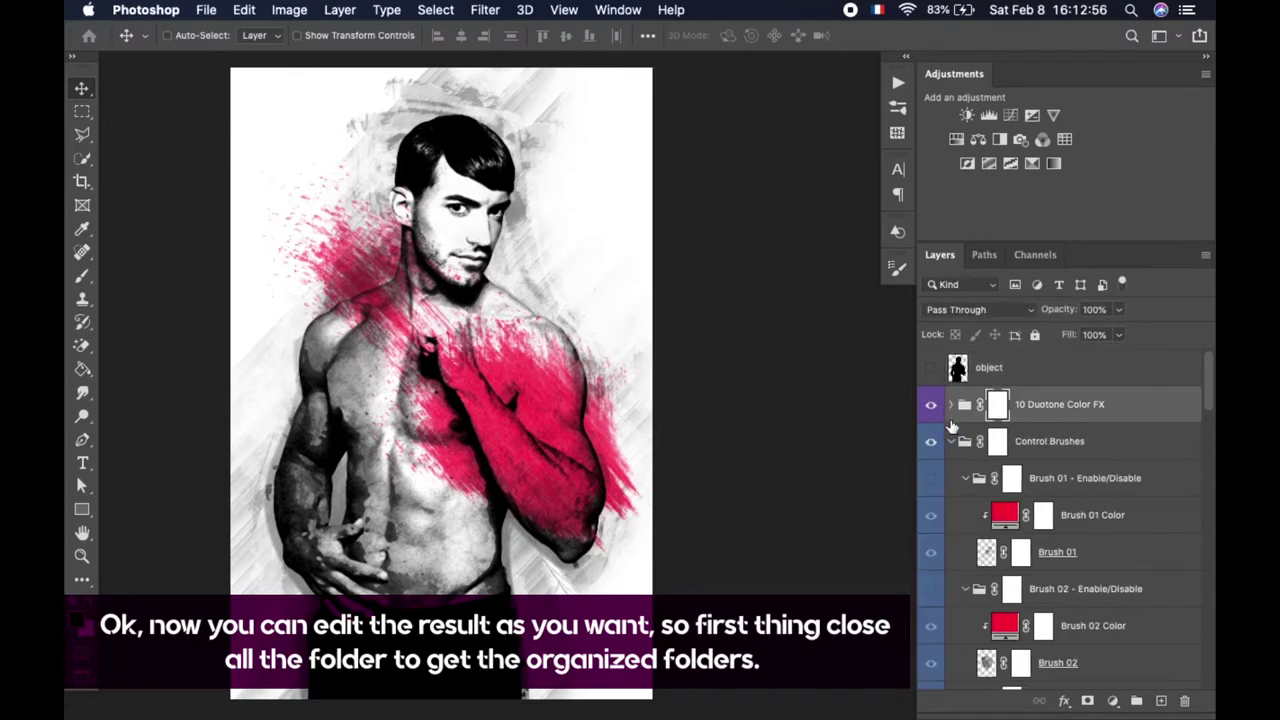
left_click(966, 478)
left_click(966, 515)
left_click(966, 552)
left_click(966, 589)
left_click(966, 626)
Collapse Control Brushes, both original colour folders, Control Object Original Color, and Object Top/Bottom Details.
scroll(955, 450, "down", 2)
left_click(951, 386)
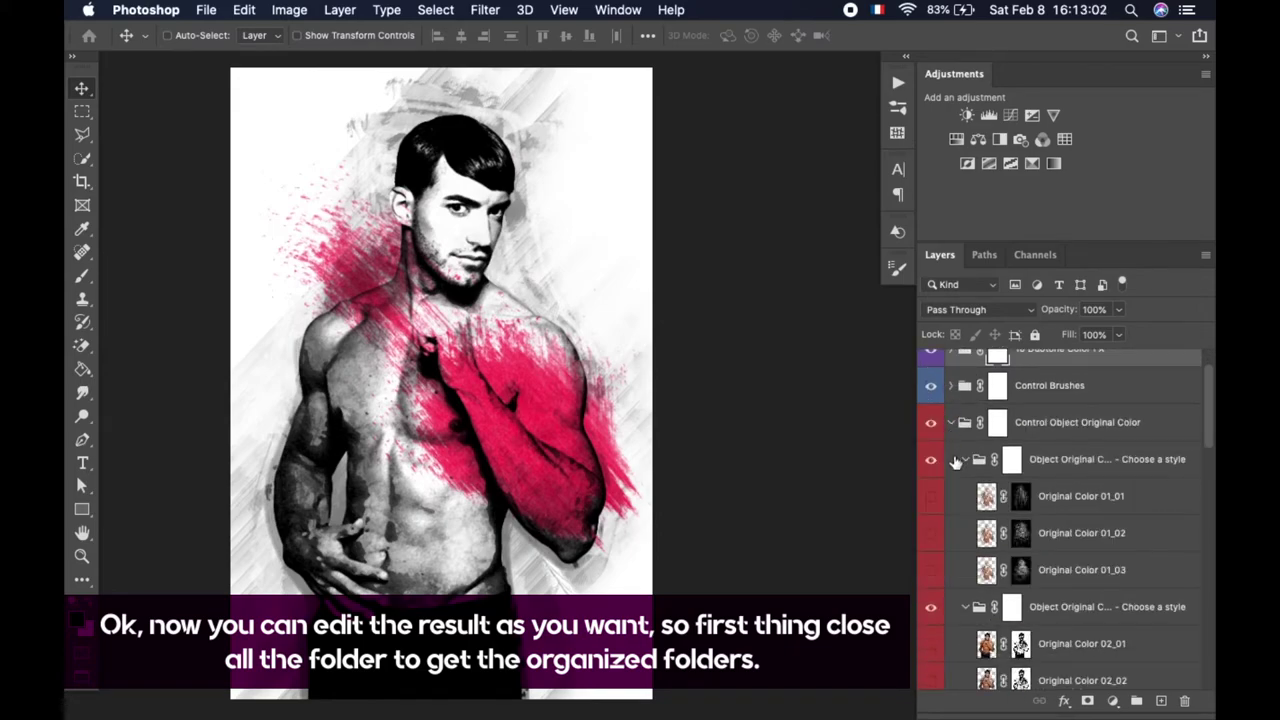
left_click(966, 459)
left_click(966, 496)
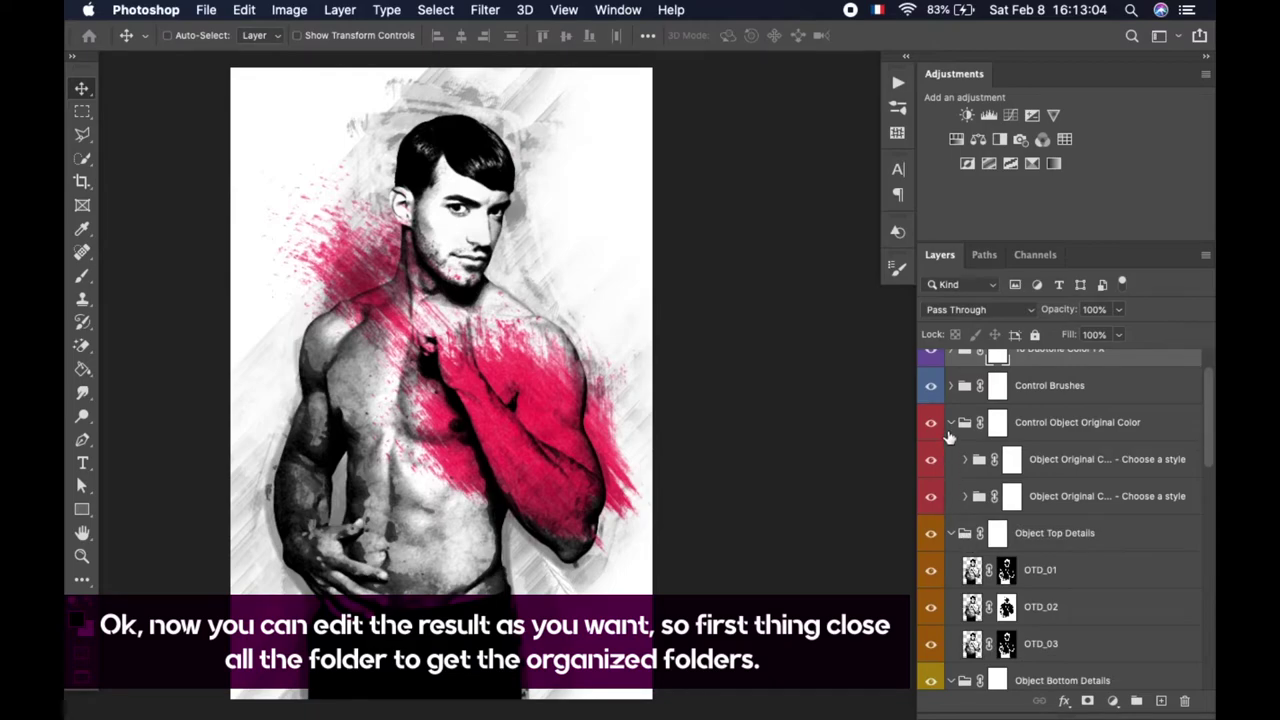
left_click(952, 423)
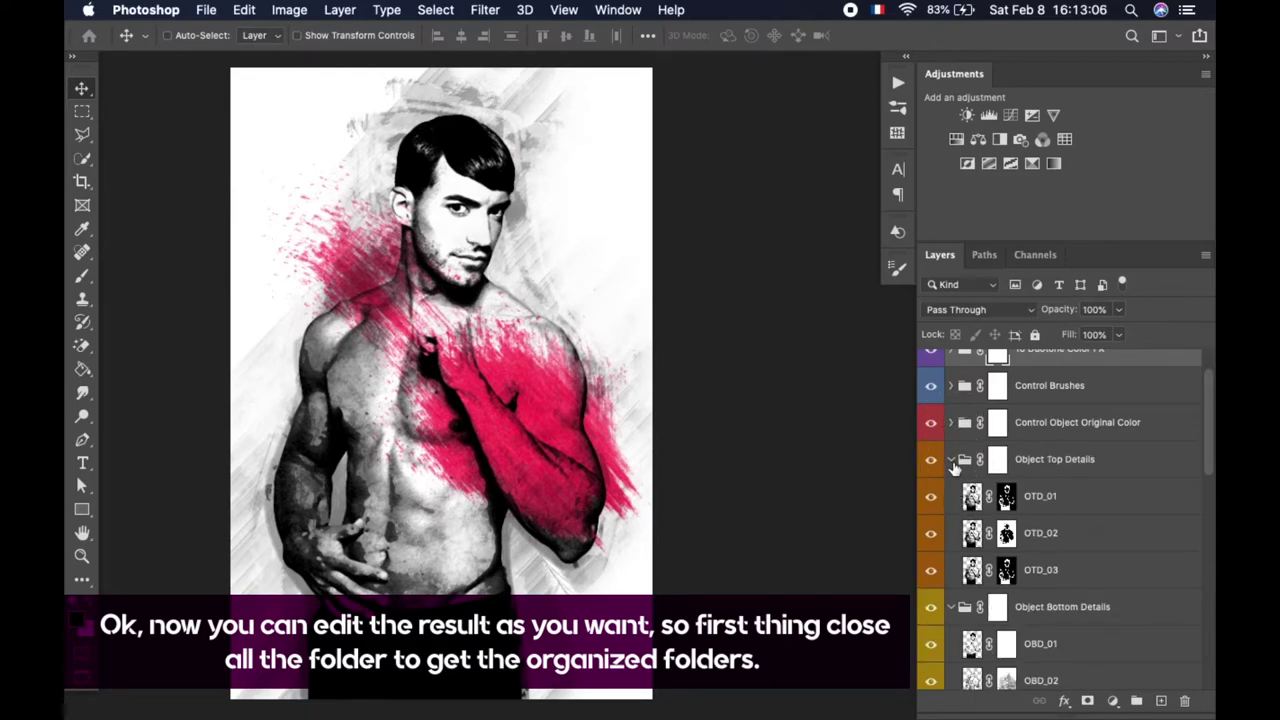
left_click(951, 459)
left_click(951, 496)
Collapse Background Paint Details, the textured and Colored Background Only folders, and the custom background group, leaving it selected.
scroll(966, 555, "down", 1)
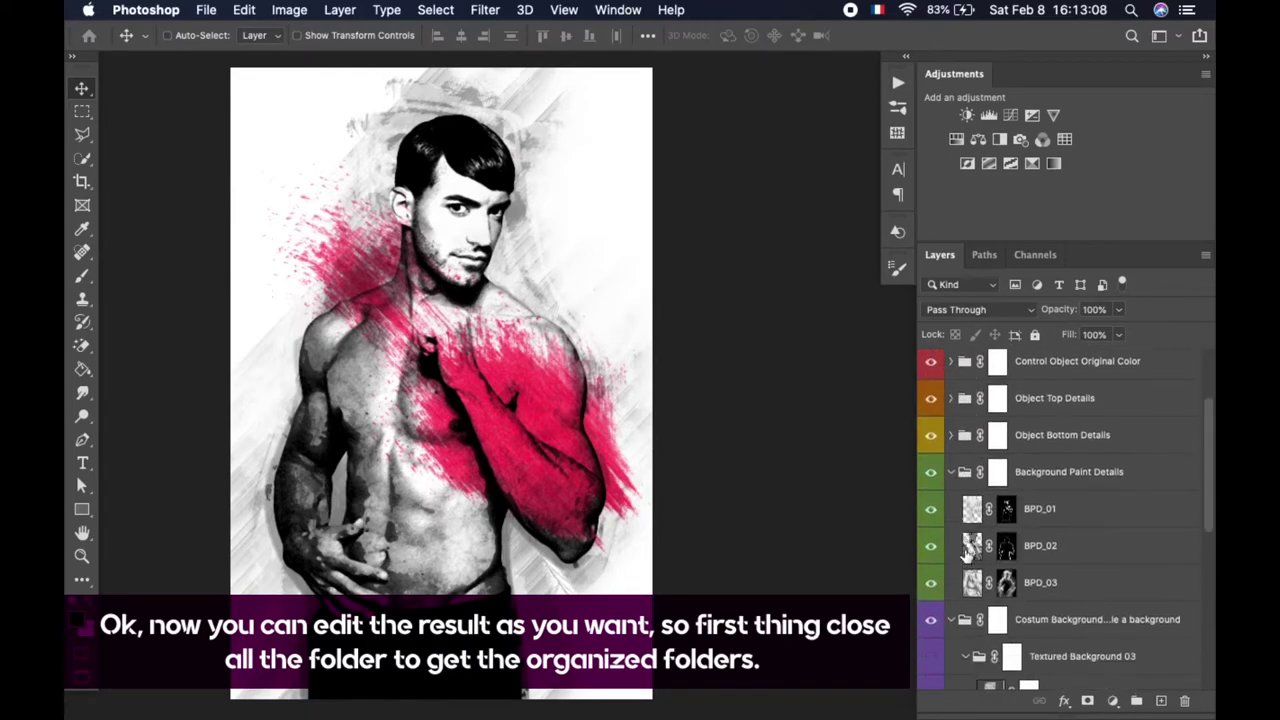
scroll(960, 540, "down", 1)
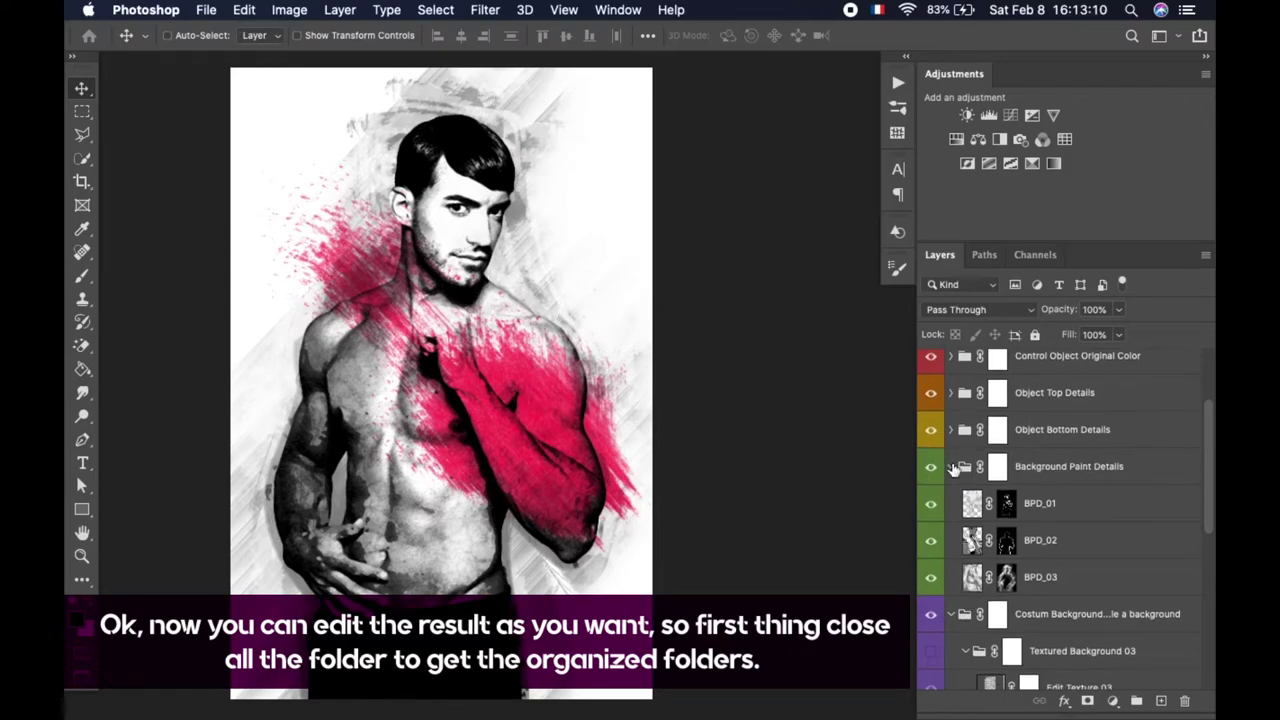
left_click(952, 466)
scroll(954, 480, "down", 1)
left_click(965, 516)
left_click(965, 552)
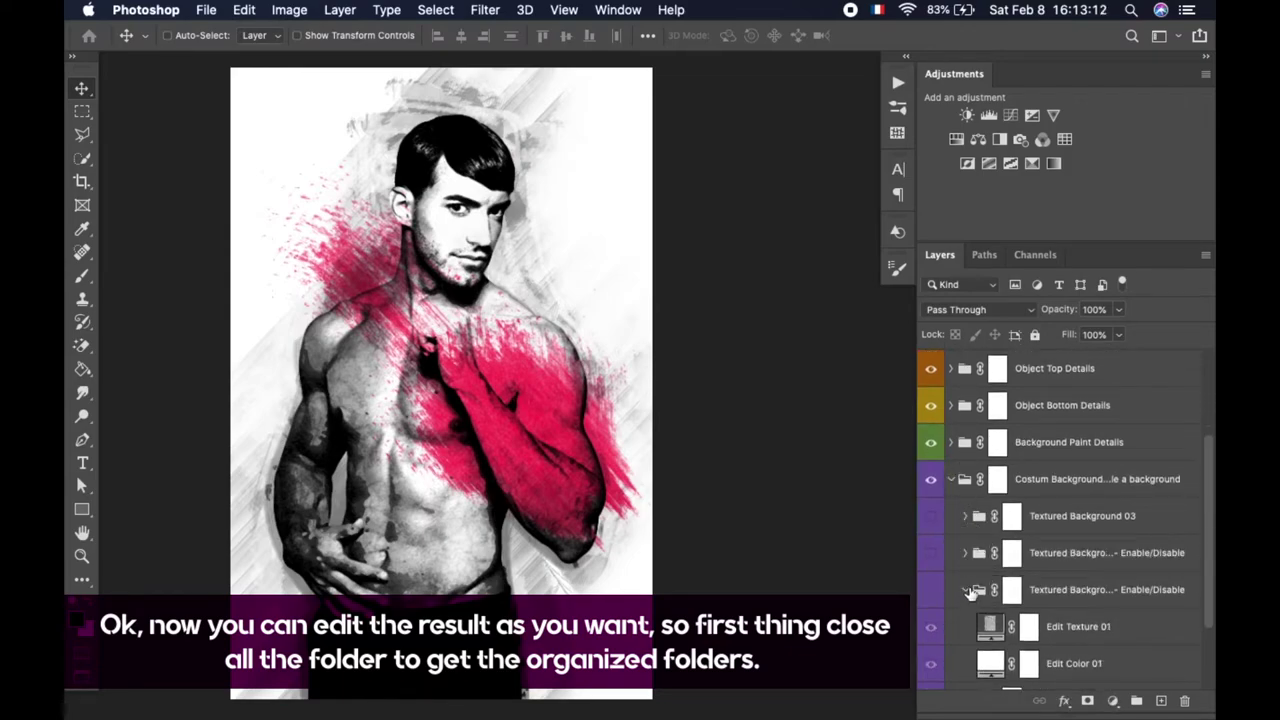
left_click(966, 590)
left_click(966, 627)
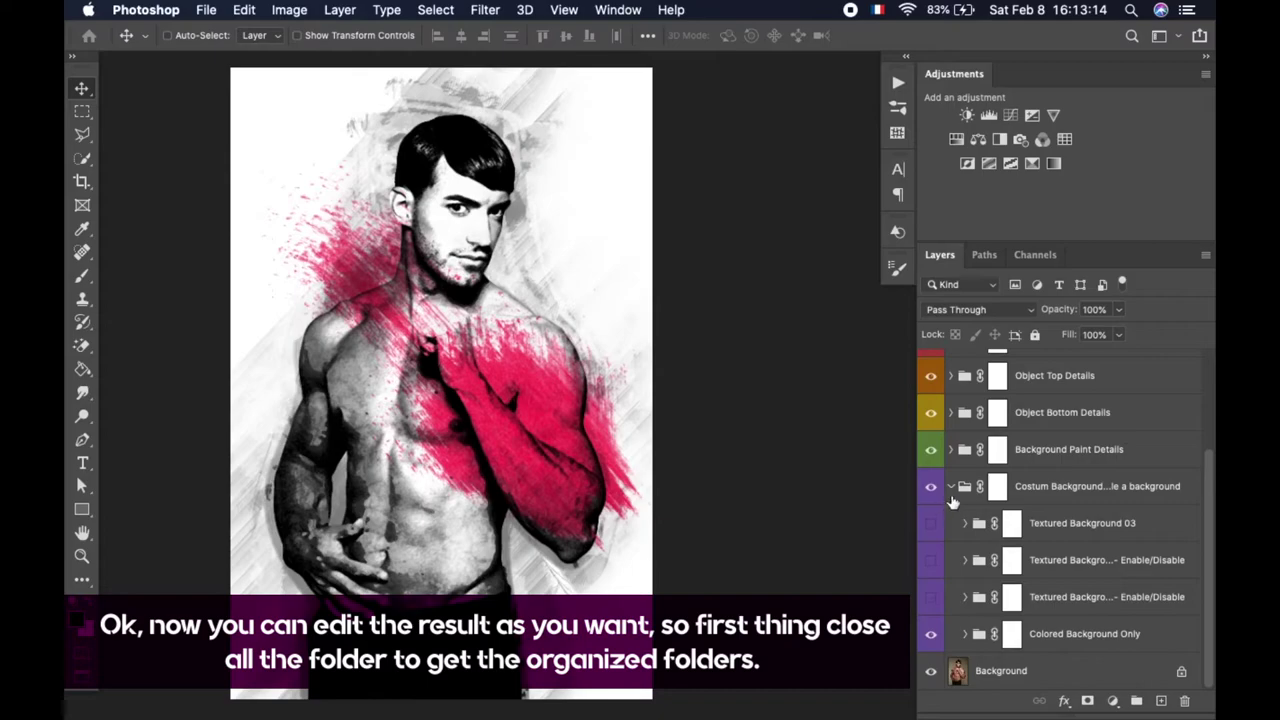
left_click(951, 488)
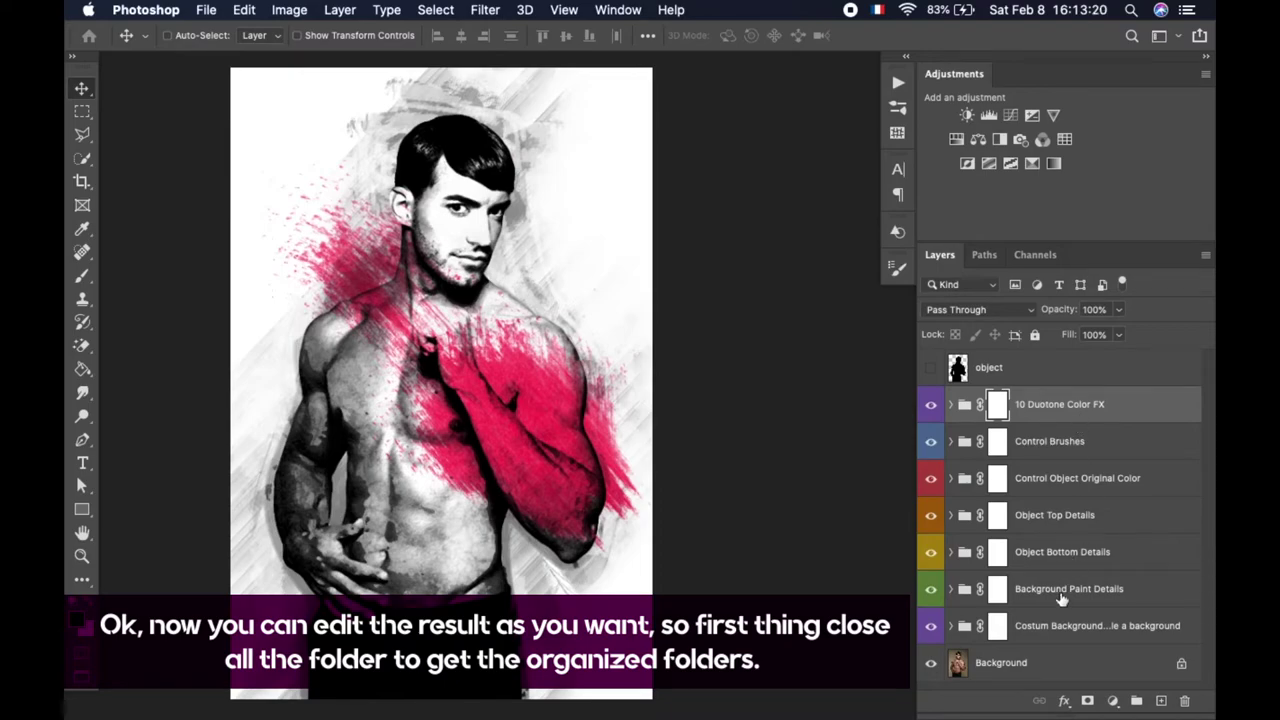
left_click(1056, 632)
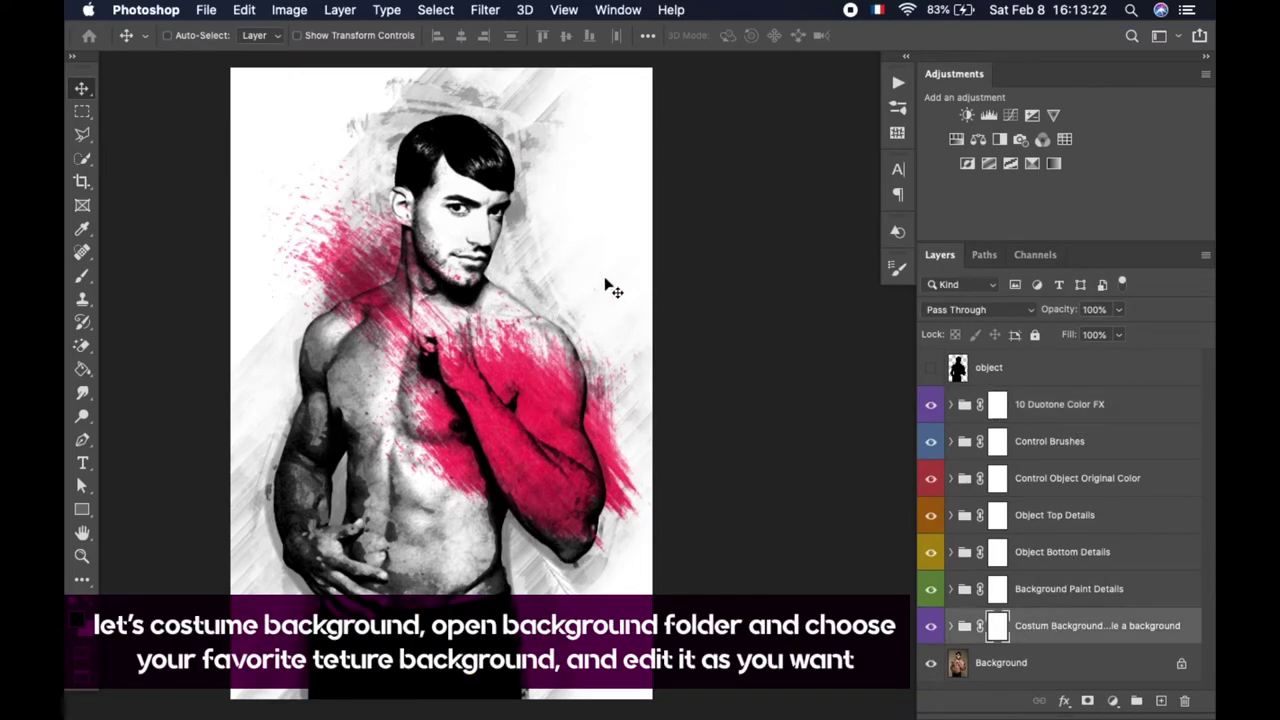
Expand the custom background group and turn on all three textured background folders.
left_click(951, 626)
scroll(1022, 494, "down", 3)
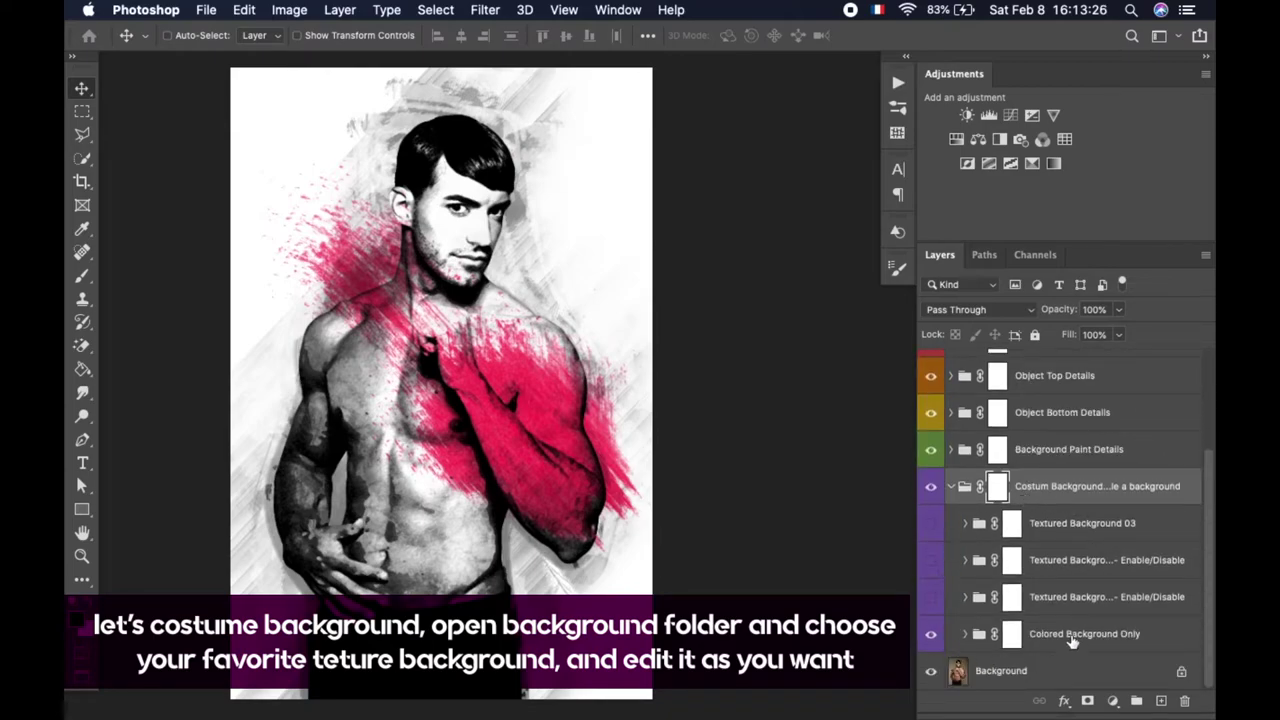
left_click(1098, 597)
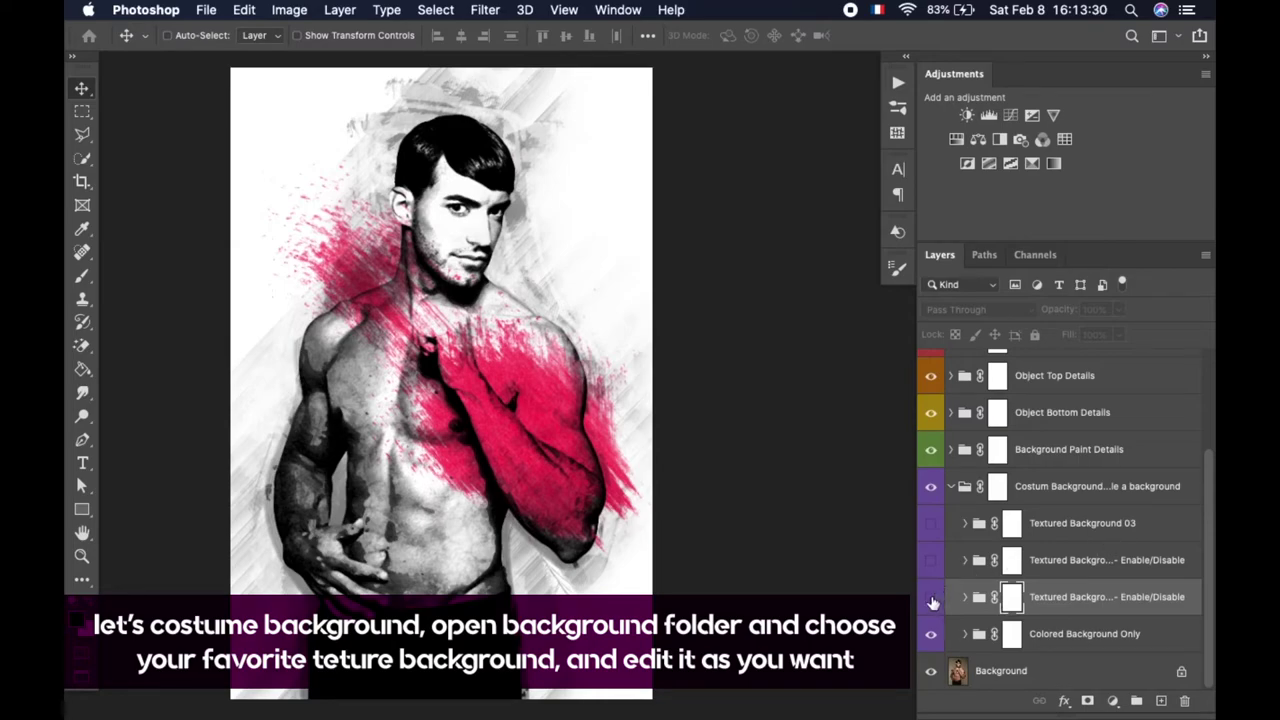
left_click(931, 597)
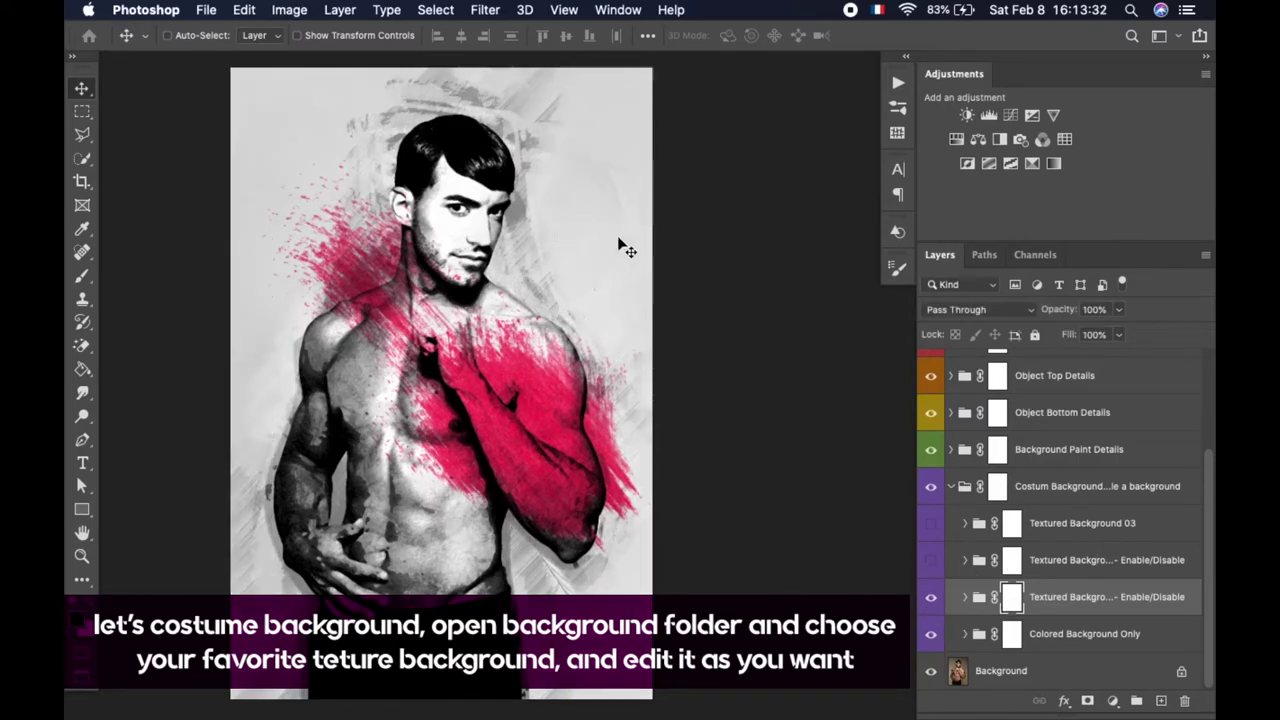
left_click(931, 560)
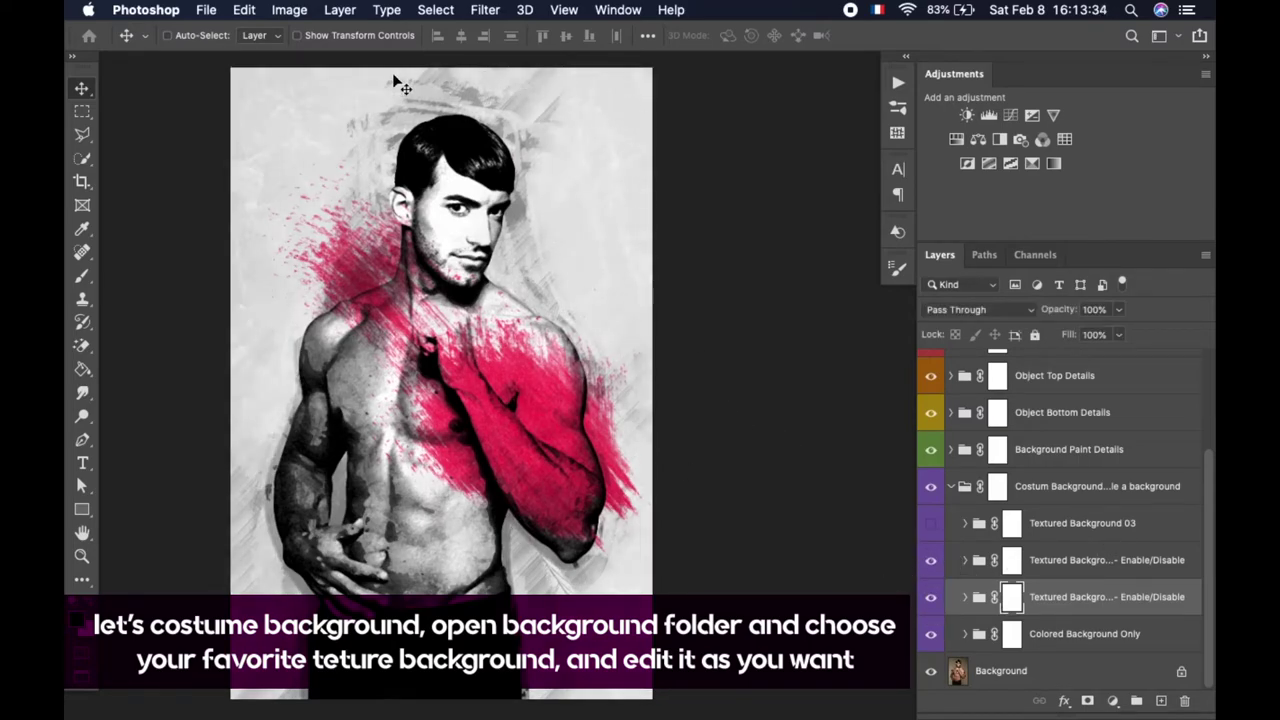
left_click(931, 523)
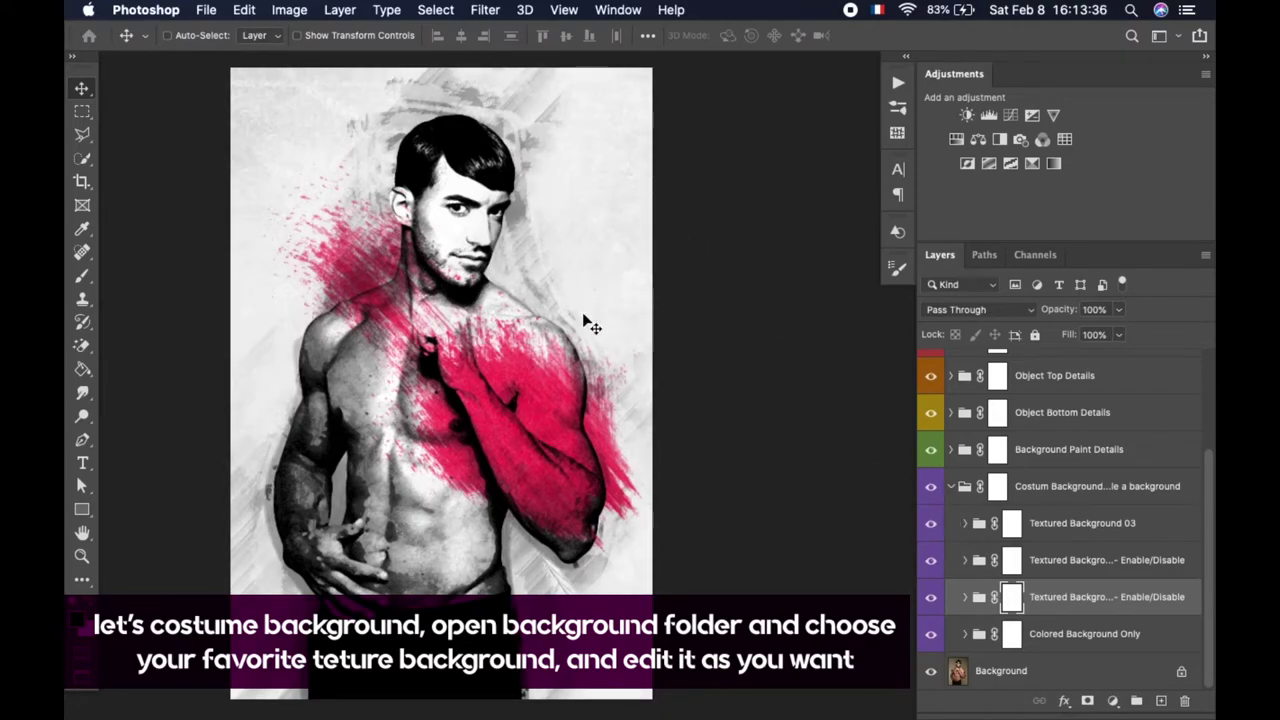
Expand Textured Background 03 and toggle Edit Texture 03 off and on to compare.
left_click(968, 524)
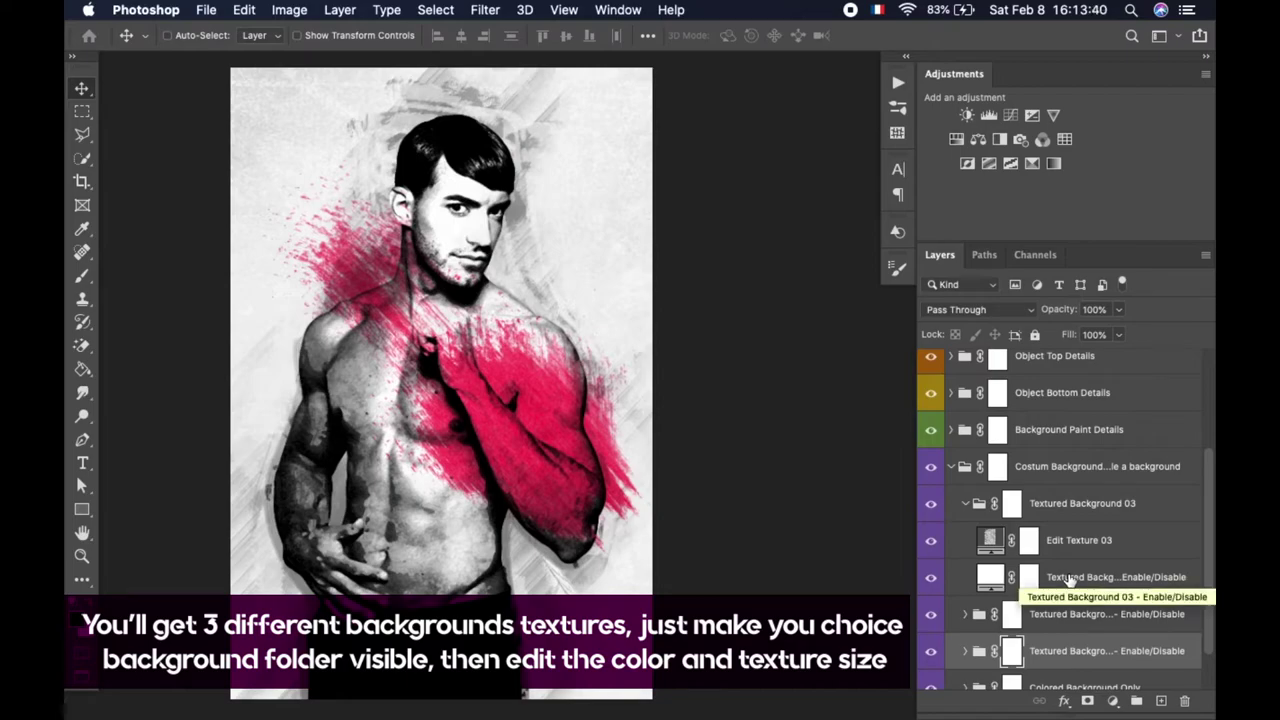
left_click(1097, 541)
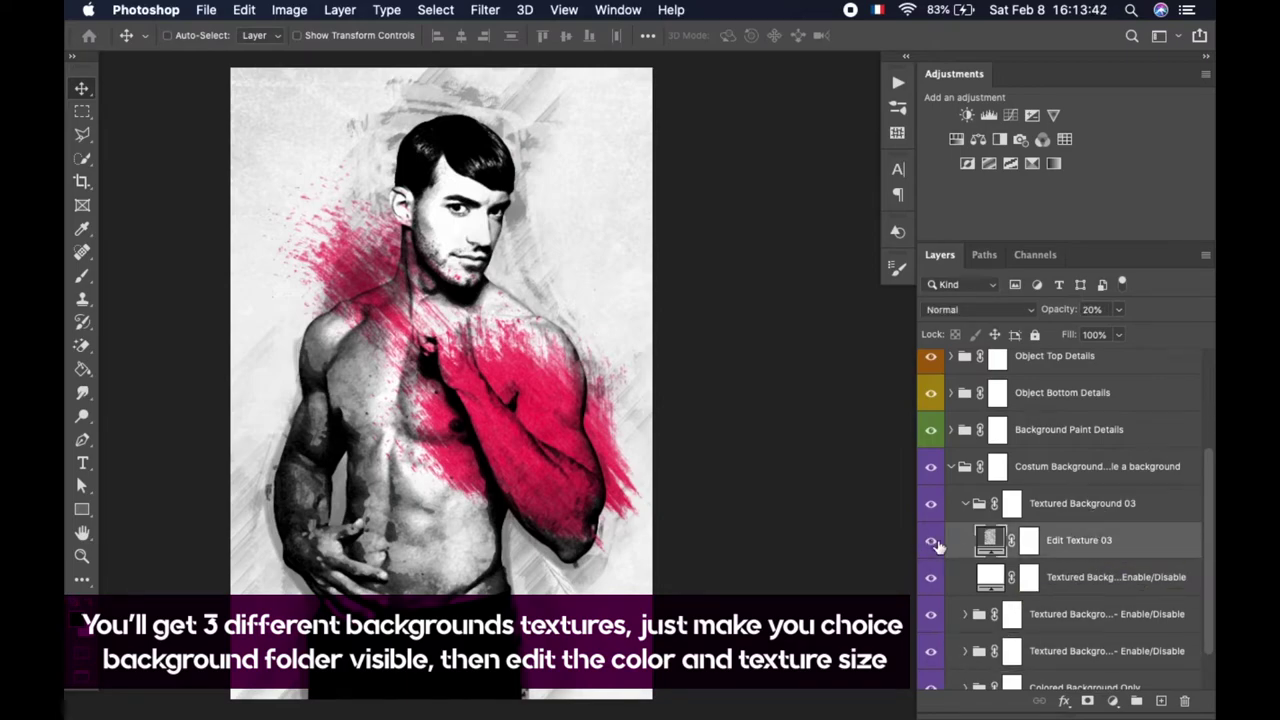
left_click(931, 541)
left_click(931, 541)
Set the Edit Texture 03 Pattern Fill scale to 60%.
double_click(990, 540)
left_click_drag(947, 142, 950, 167)
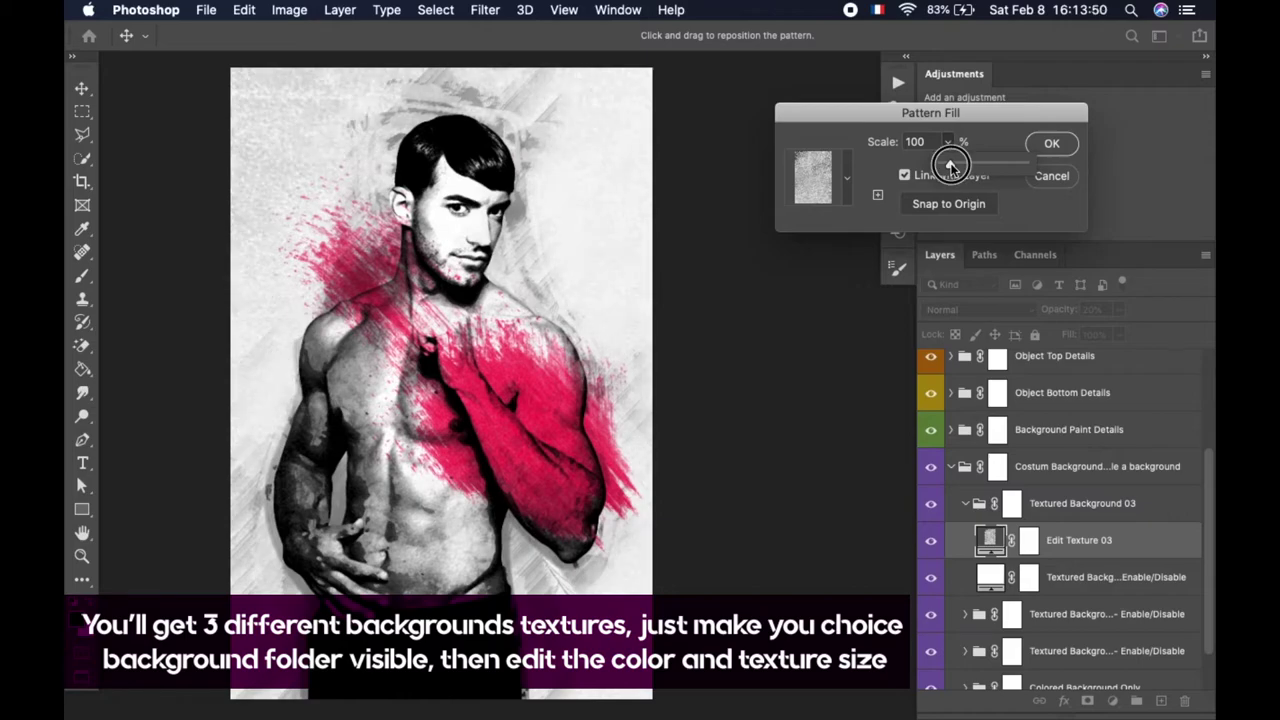
left_click(925, 141)
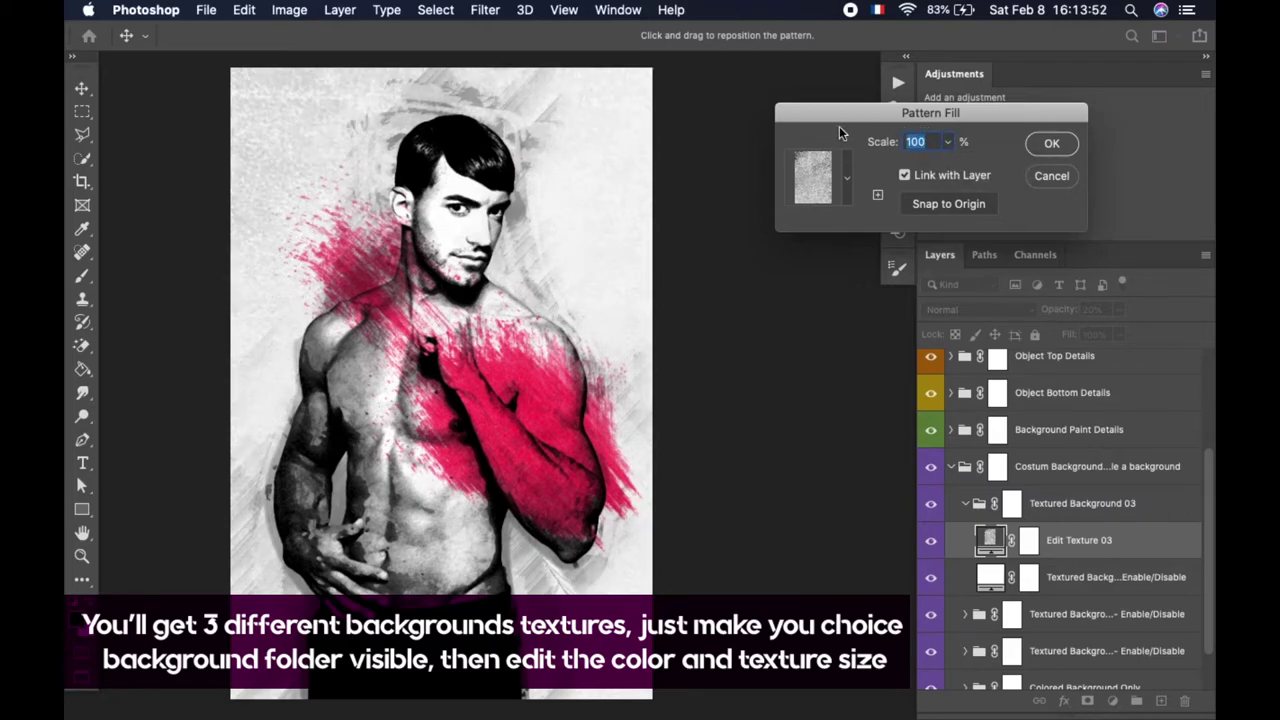
type("55")
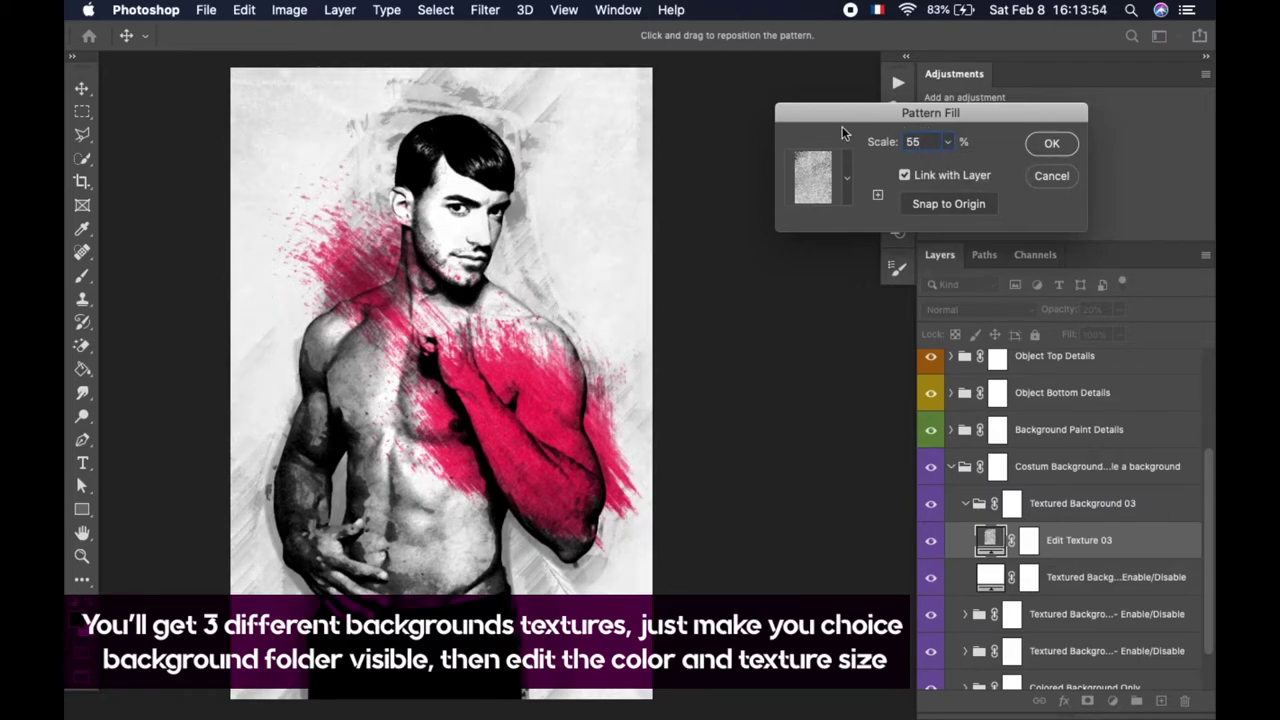
type("60")
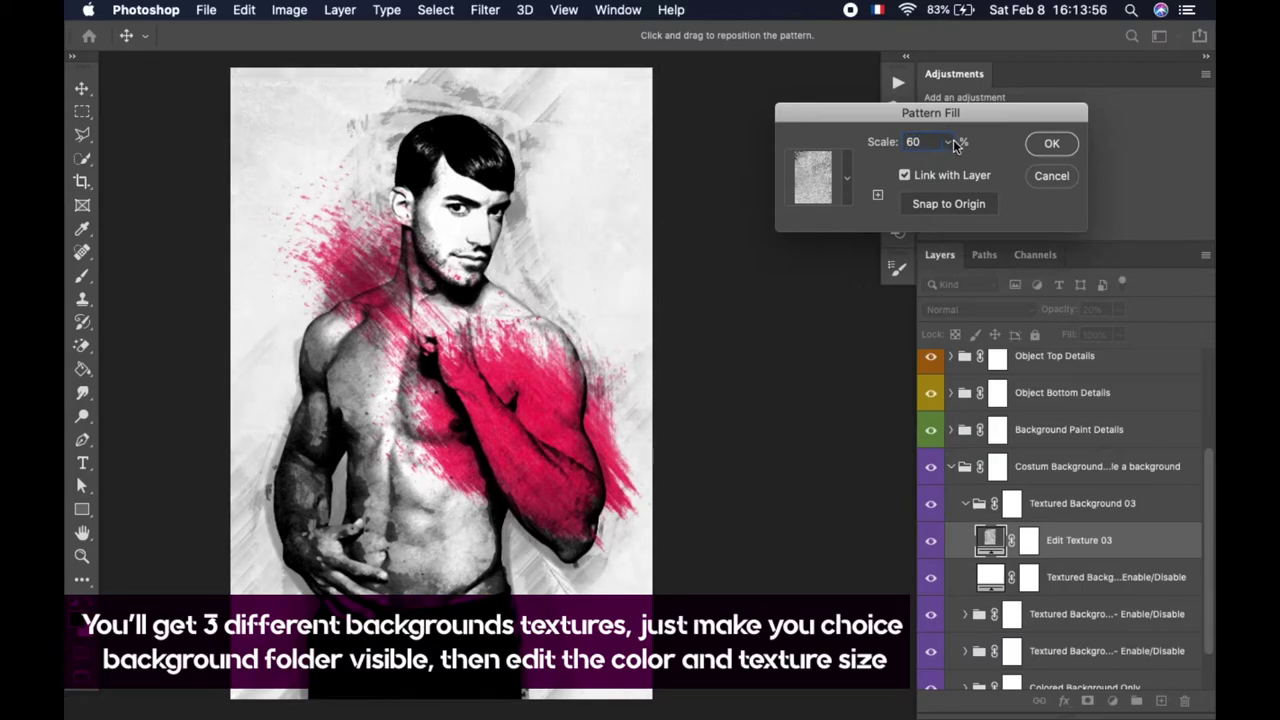
left_click(1052, 143)
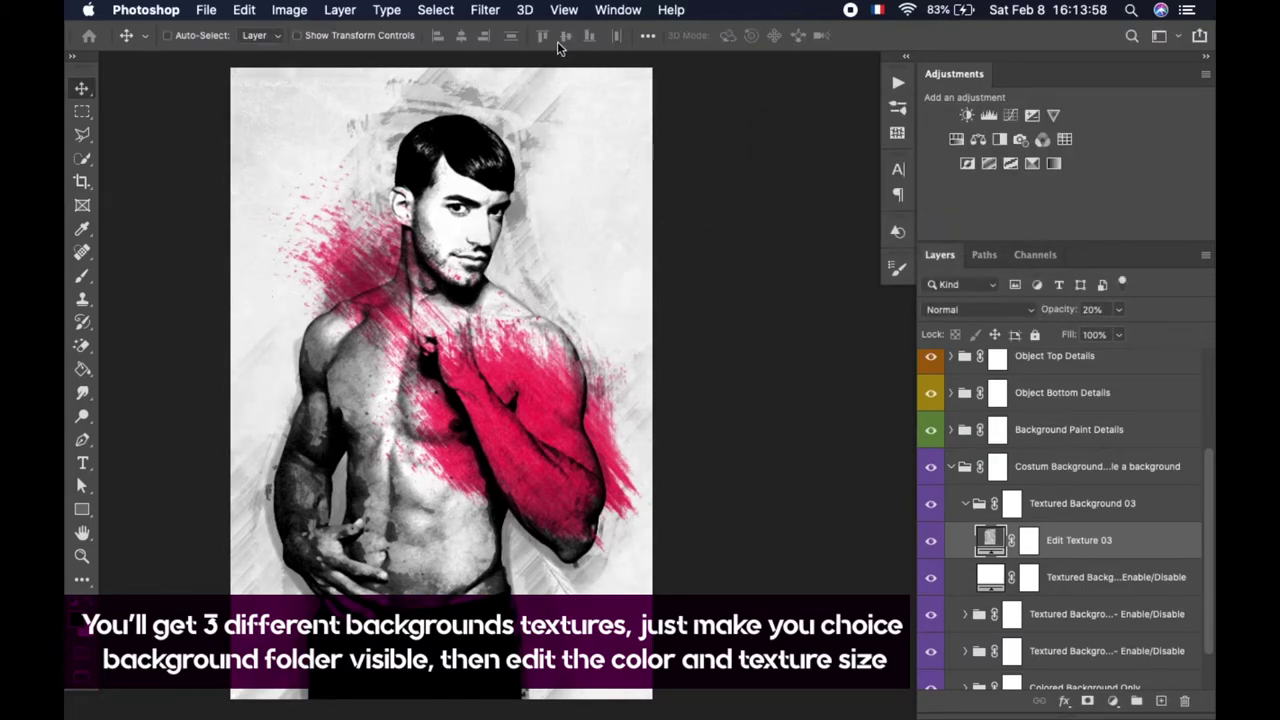
Preview dark and pink fill colours, keep the texture background white, then collapse Textured Background 03.
double_click(987, 576)
mouse_move(777, 297)
left_mouse_down()
mouse_move(693, 375)
mouse_move(721, 330)
left_mouse_up()
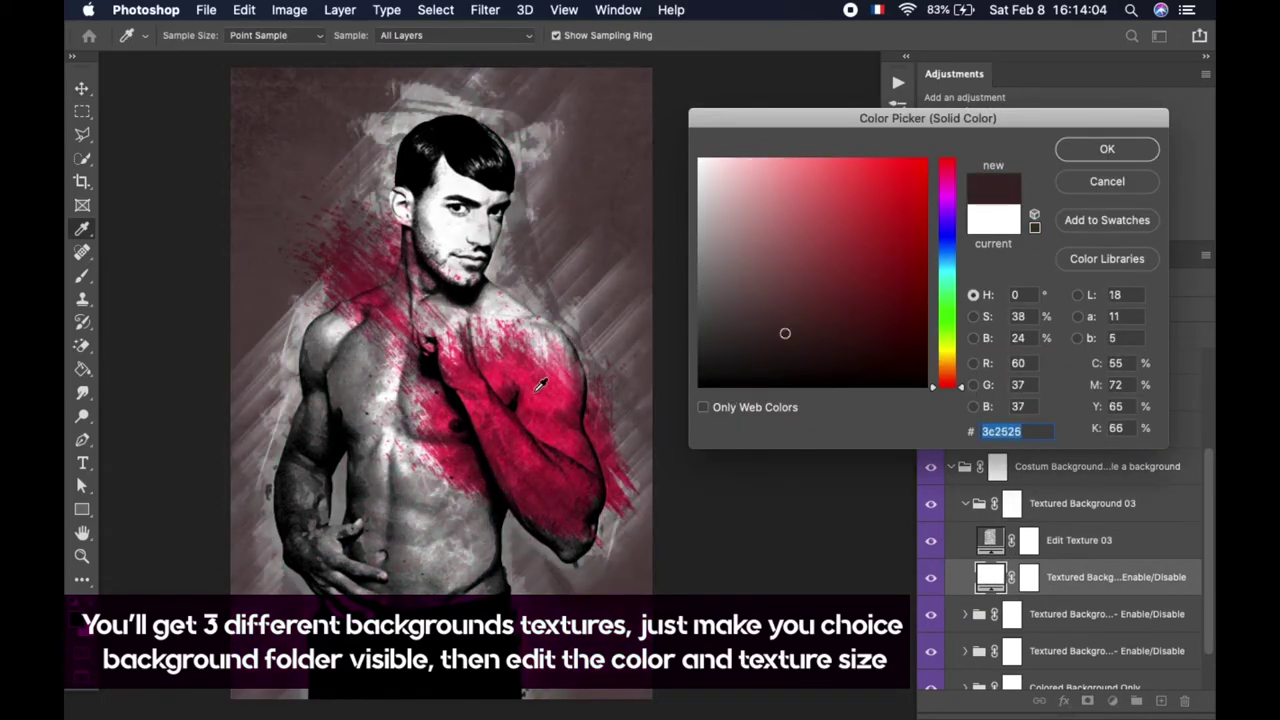
left_click_drag(721, 330, 902, 178)
left_click(614, 94)
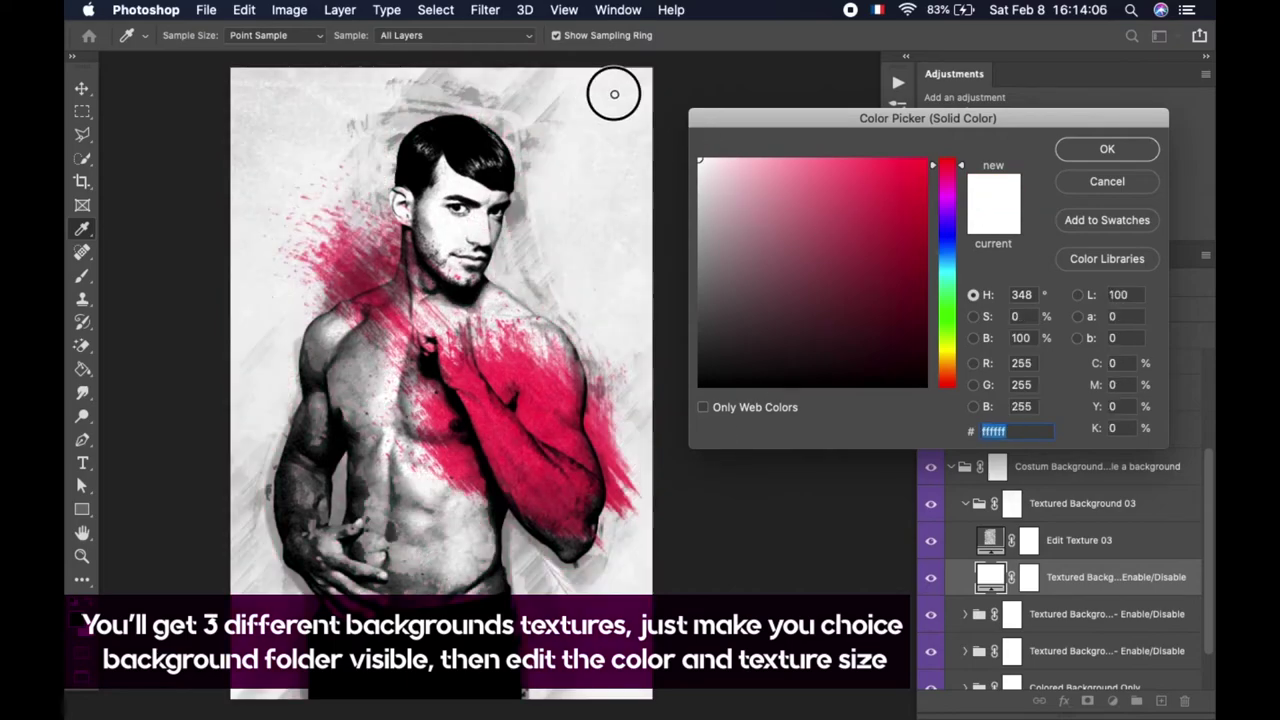
key("Return")
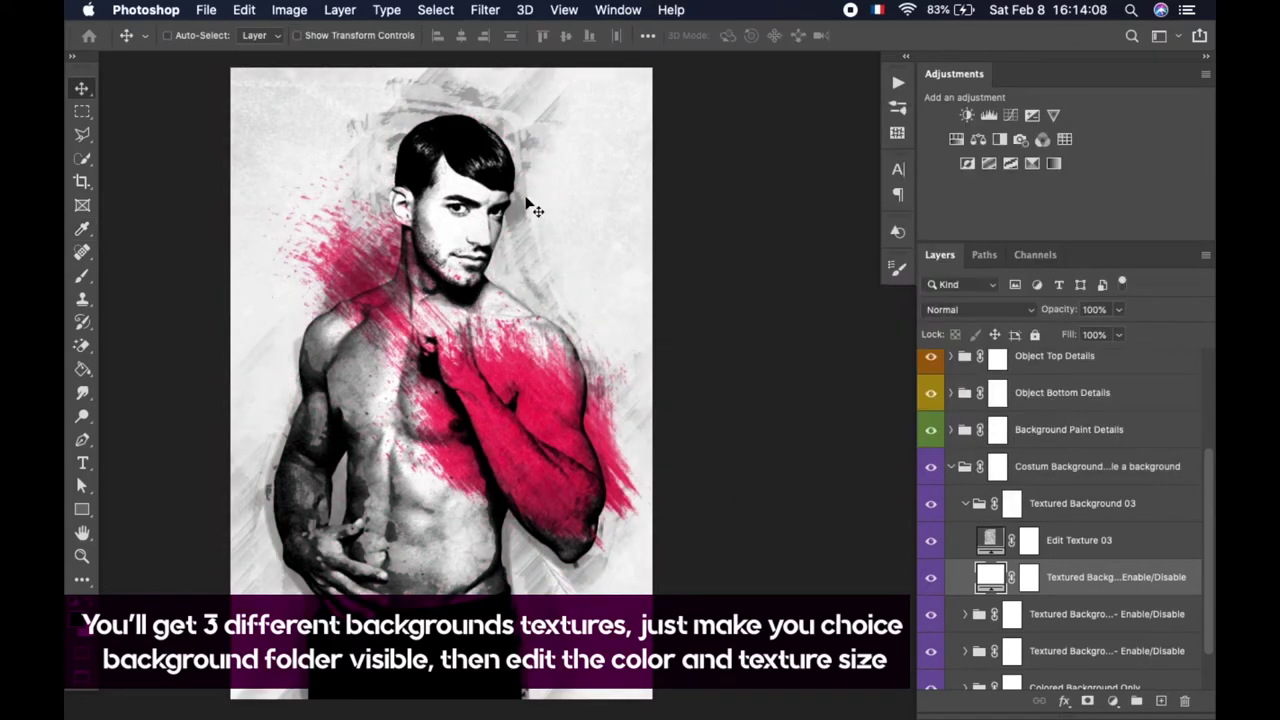
left_click(985, 503)
left_click(965, 503)
Hide the three textured background folders and expand Colored Background Only.
left_click(931, 523)
left_click(931, 562)
left_click(931, 594)
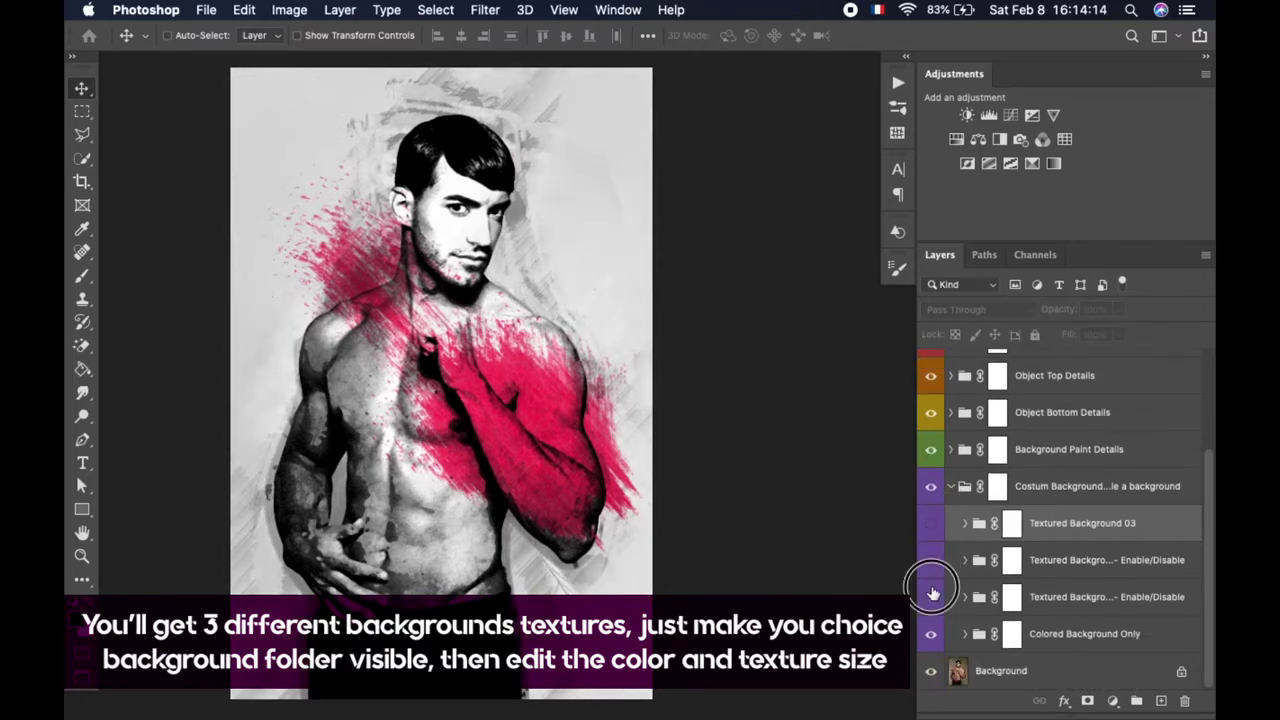
left_click(965, 634)
left_click(1090, 634)
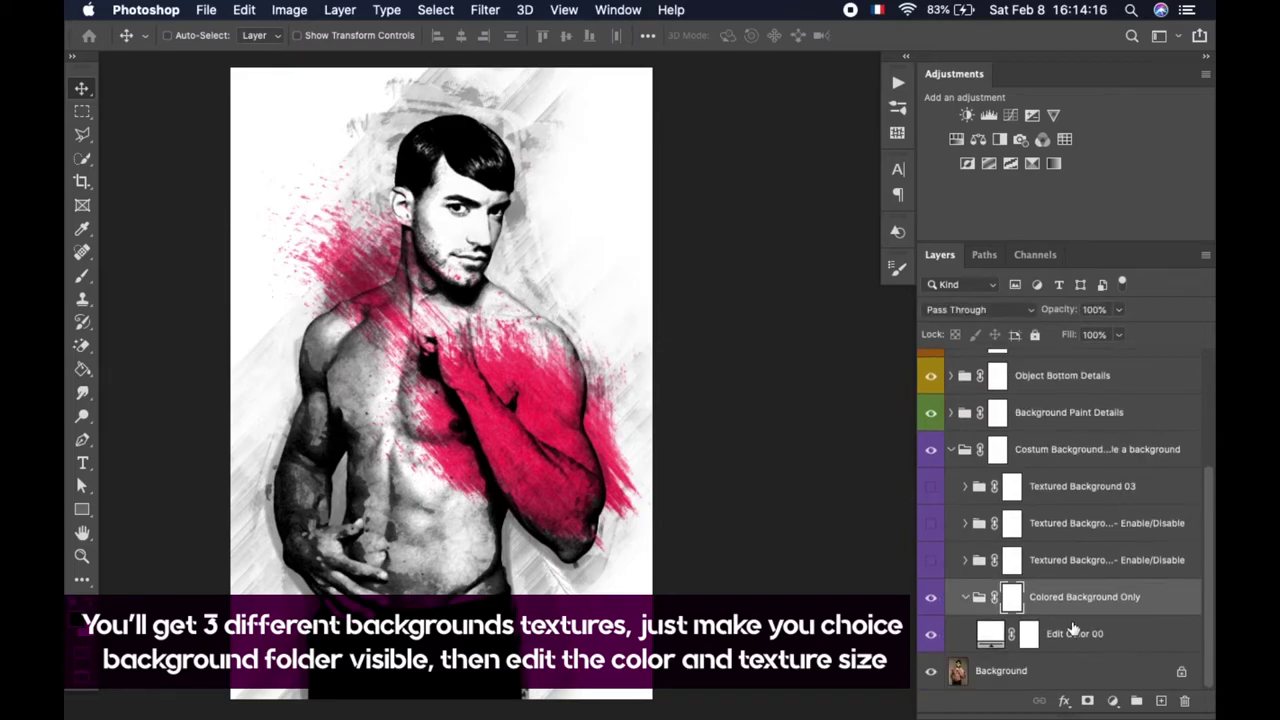
Preview a dark Edit Color 00 fill but keep it white, then collapse the background groups.
double_click(998, 636)
mouse_move(906, 249)
left_mouse_down()
mouse_move(680, 343)
mouse_move(628, 414)
mouse_move(748, 314)
mouse_move(945, 188)
mouse_move(903, 334)
mouse_move(914, 436)
mouse_move(929, 457)
mouse_move(671, 297)
mouse_move(642, 139)
mouse_move(615, 178)
left_mouse_up()
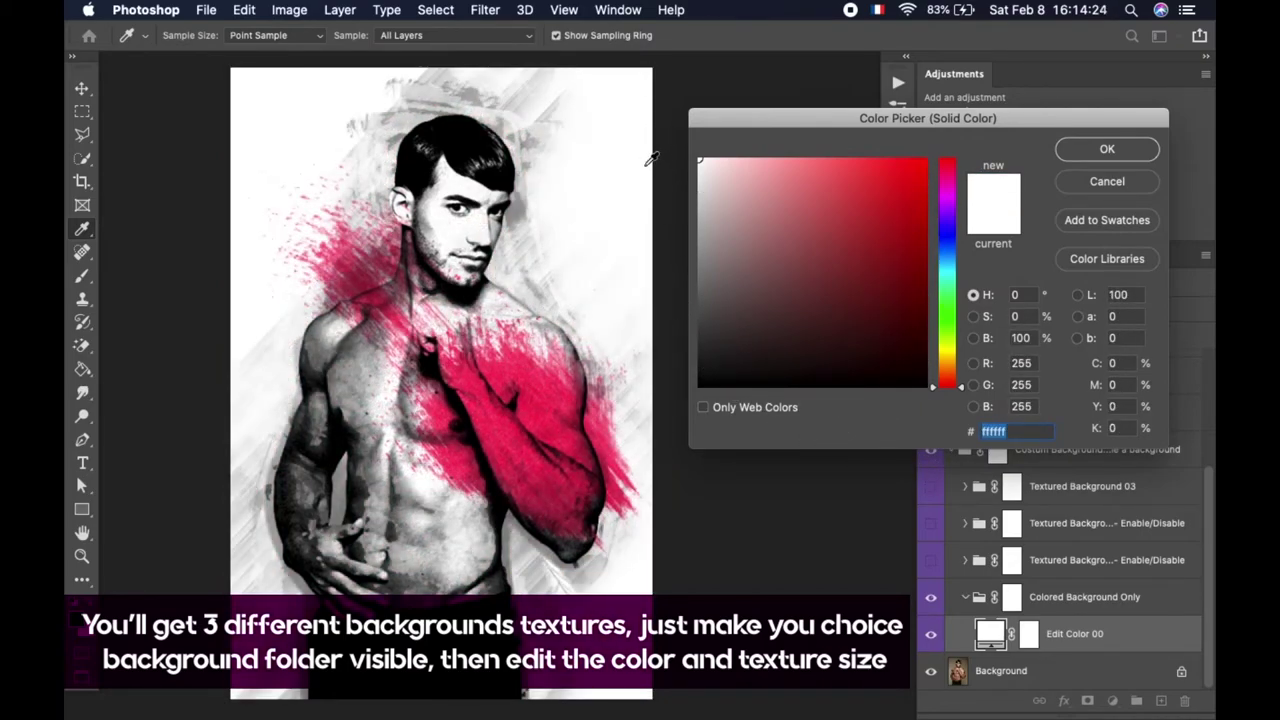
left_click(1120, 149)
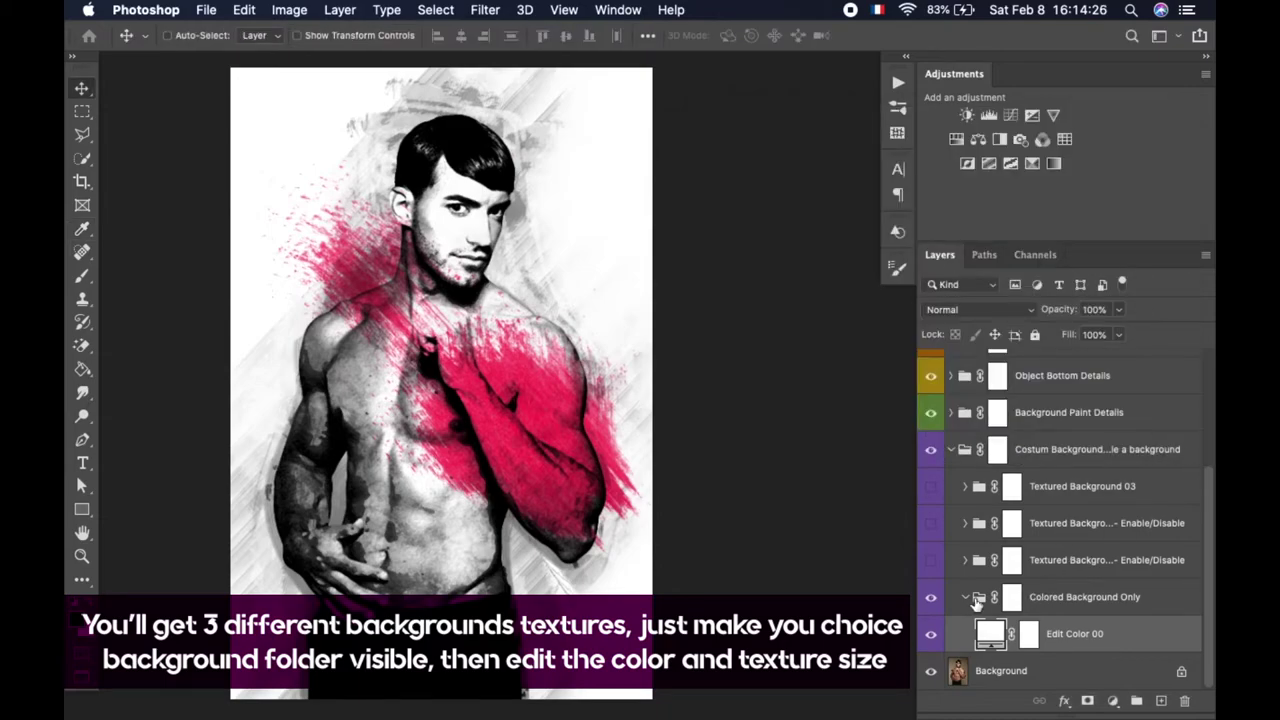
left_click(966, 597)
left_click(972, 487)
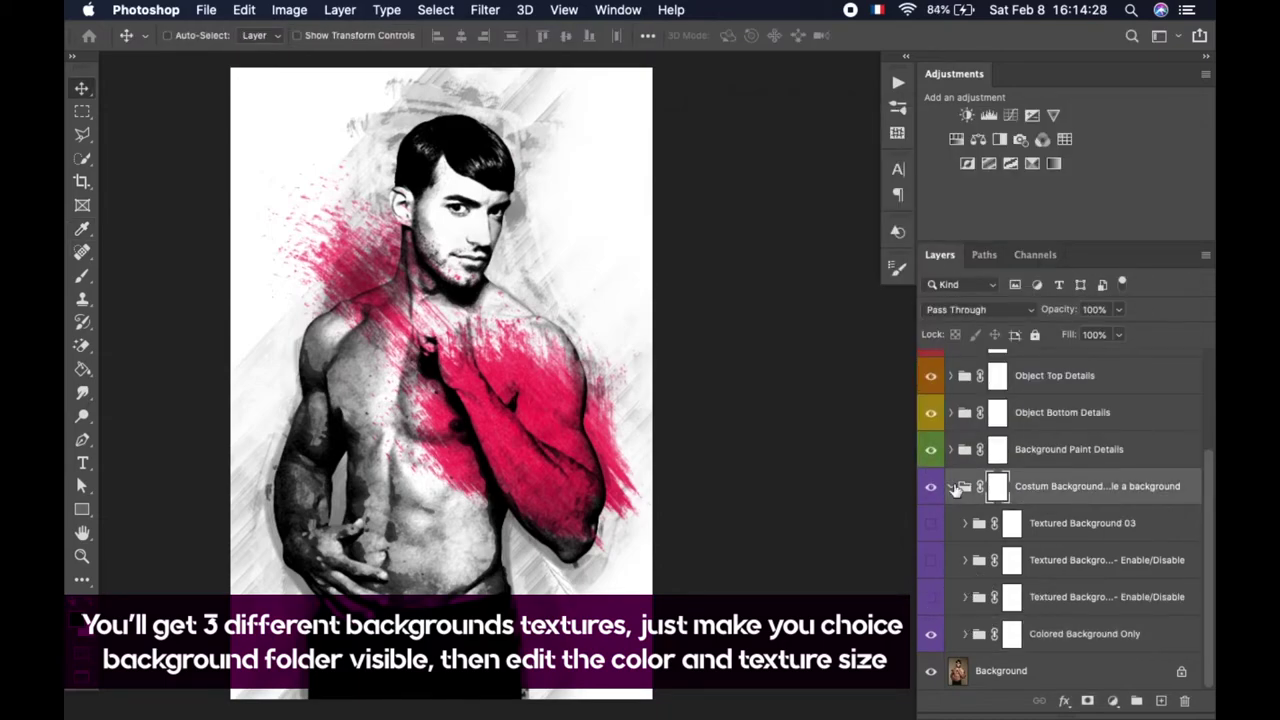
left_click(953, 487)
left_click(1048, 589)
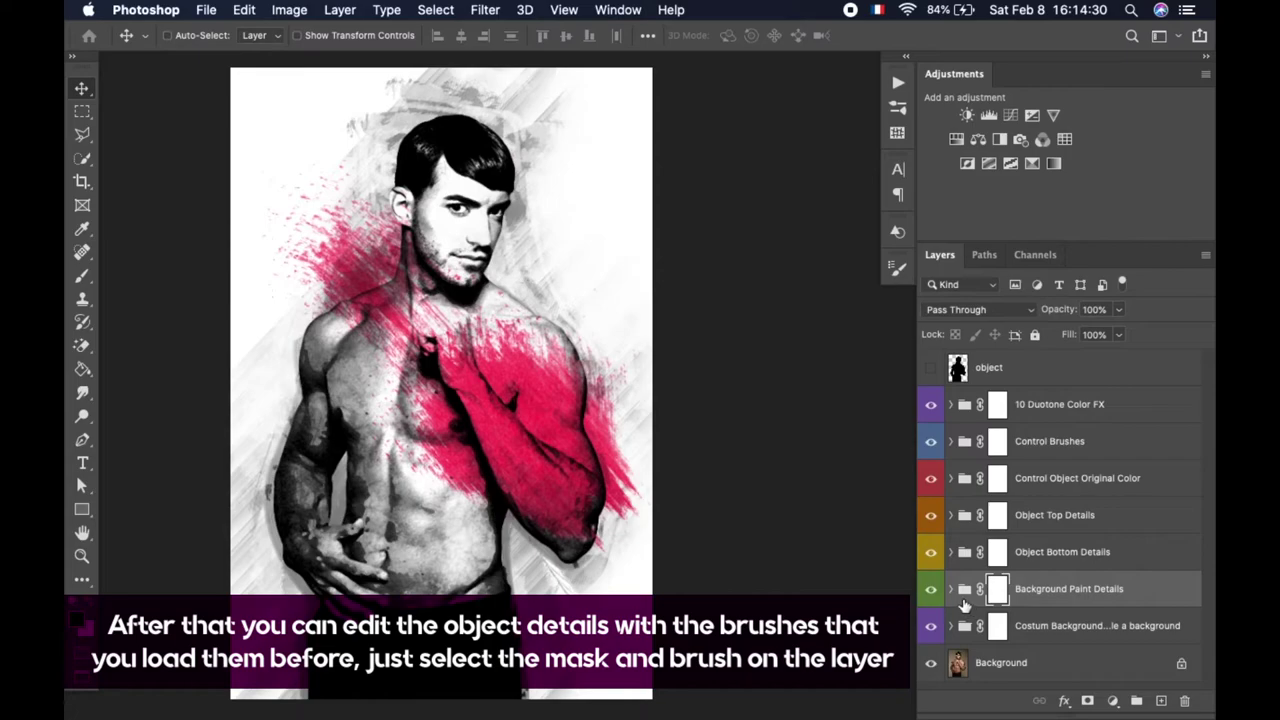
Expand Background Paint Details, toggle it to preview, then collapse it.
left_click(951, 589)
scroll(1040, 520, "down", 1)
left_click(1082, 523)
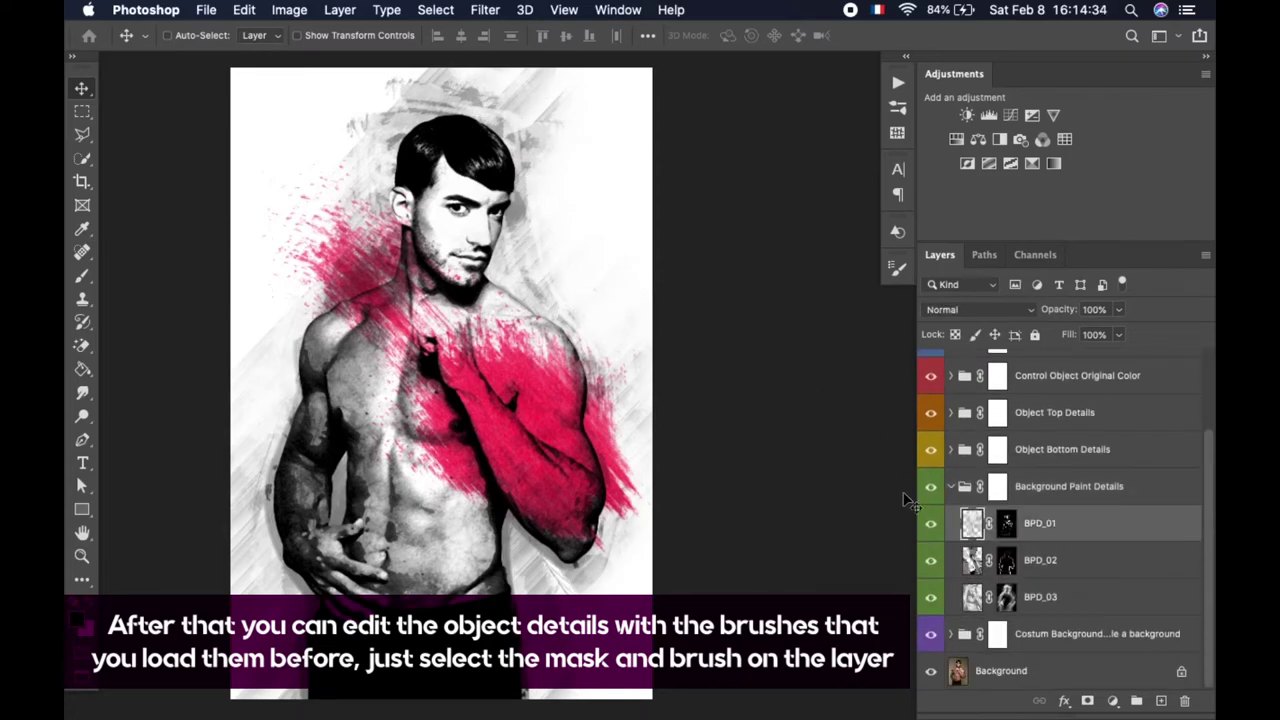
left_click(930, 488)
left_click(951, 487)
Preview Object Bottom Details, target the OBD_01 layer mask, then collapse the group.
left_click(1044, 553)
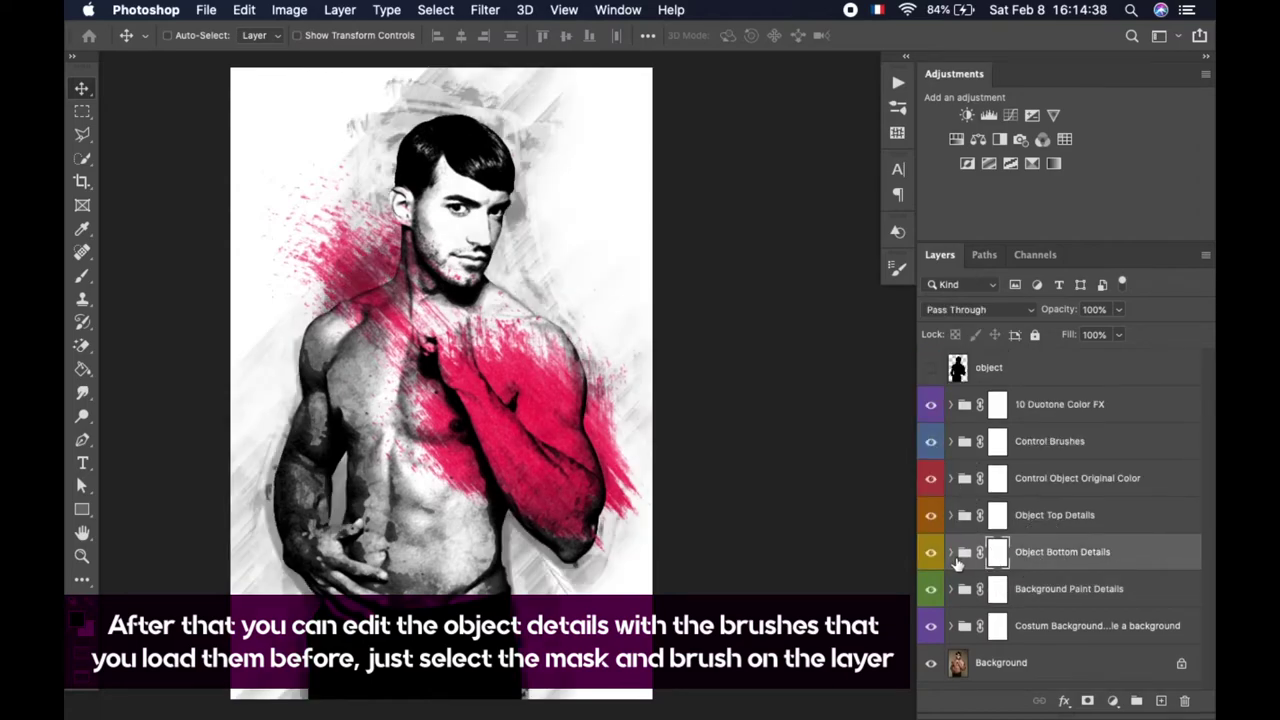
left_click(951, 551)
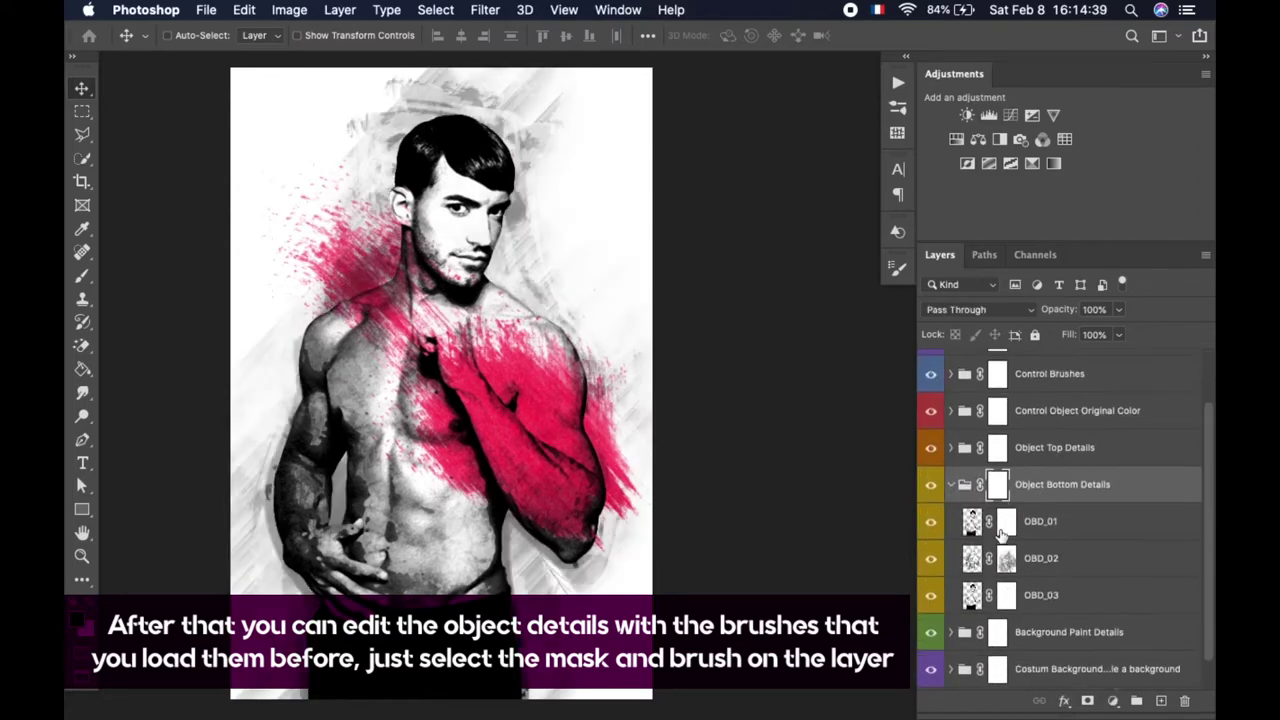
left_click(931, 486)
left_click(931, 486)
left_click(1044, 528)
left_click(1007, 528)
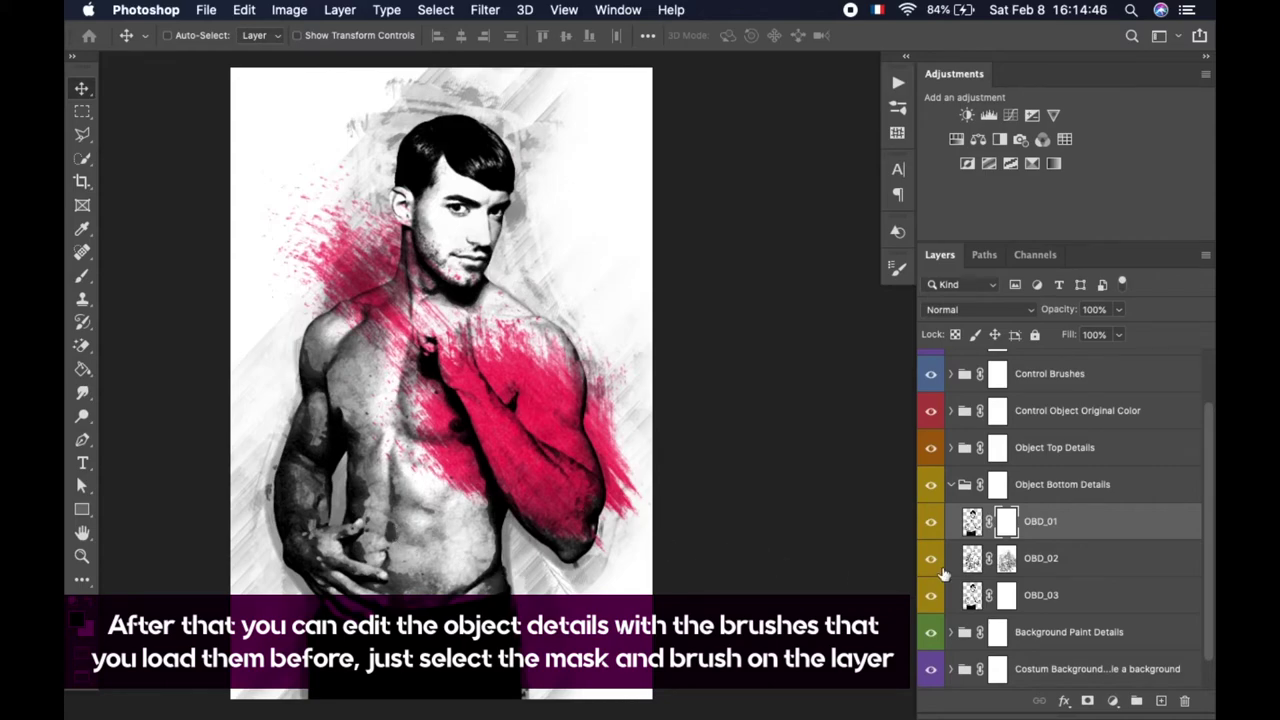
left_click(960, 486)
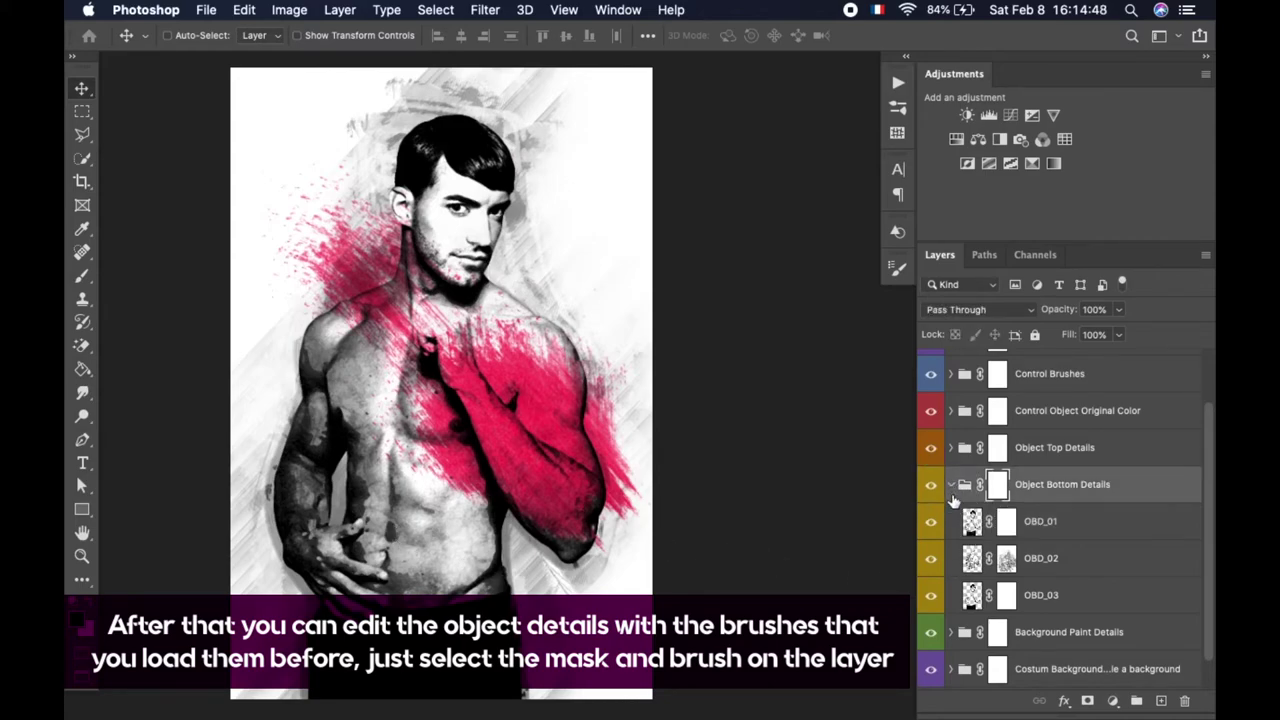
left_click(951, 486)
Expand Object Top Details, toggle it to compare, and target the OTD_01 layer mask.
left_click(962, 514)
left_click(951, 514)
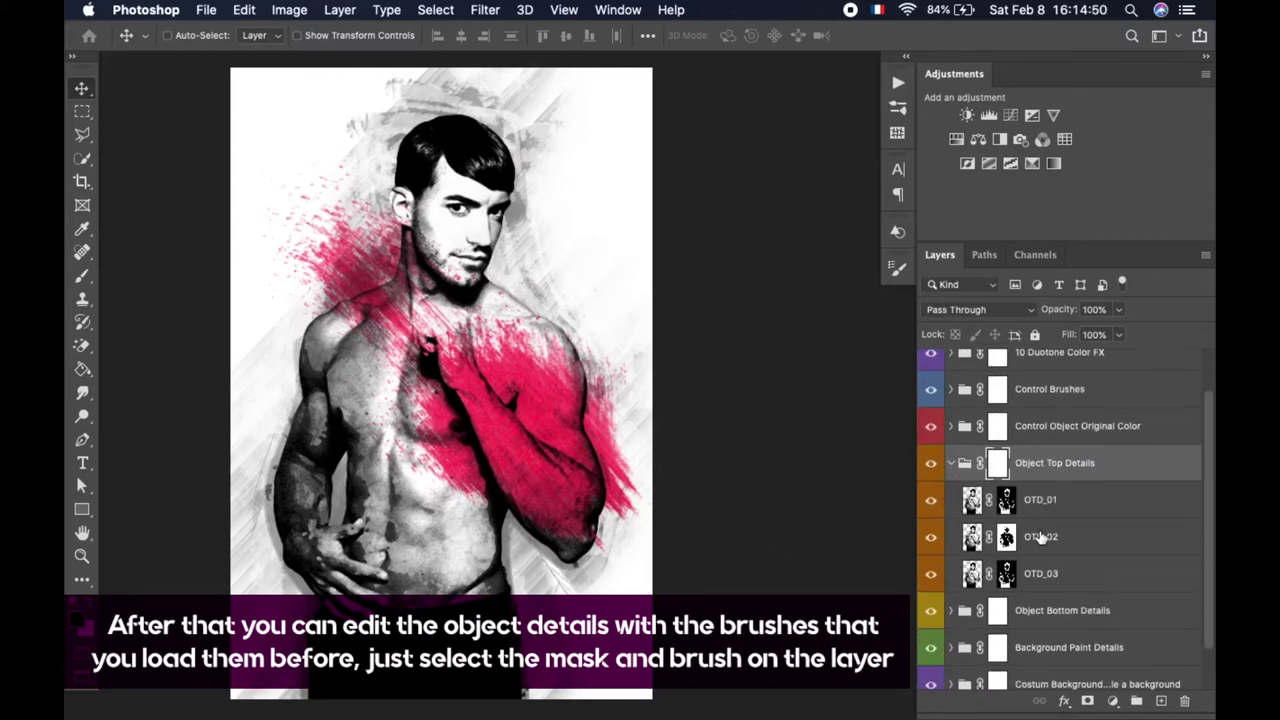
left_click(931, 465)
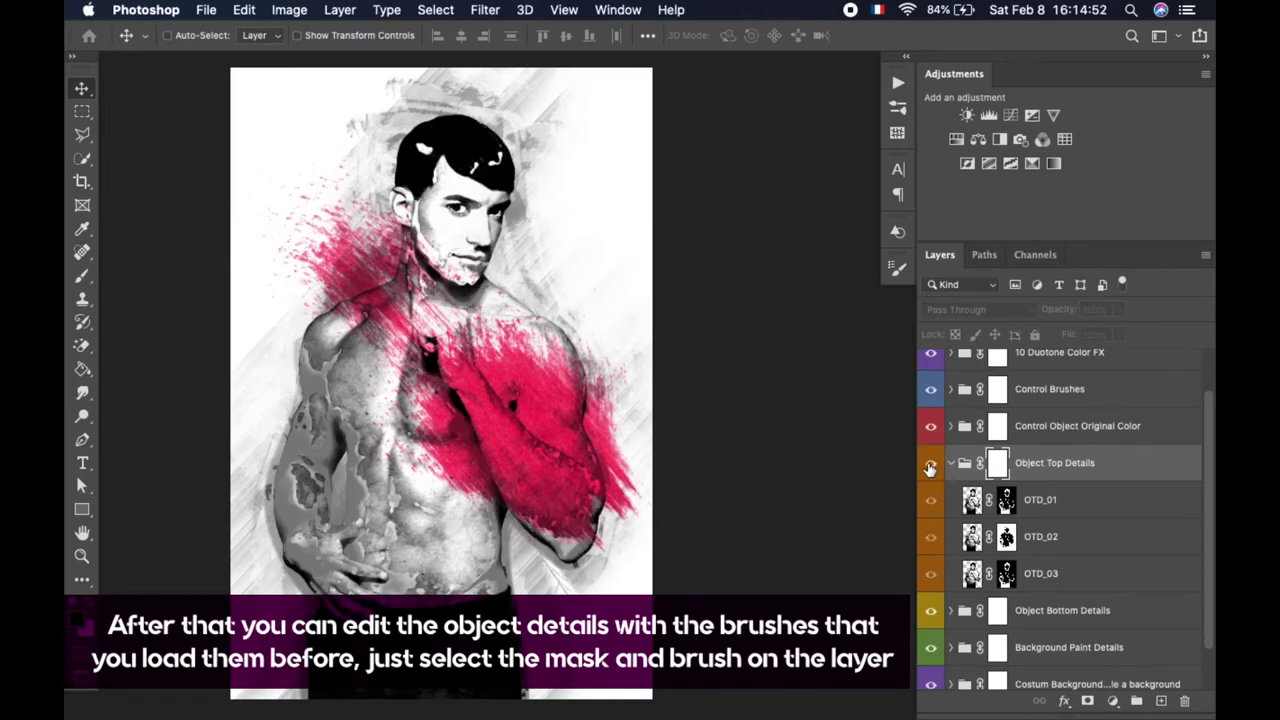
left_click(931, 465)
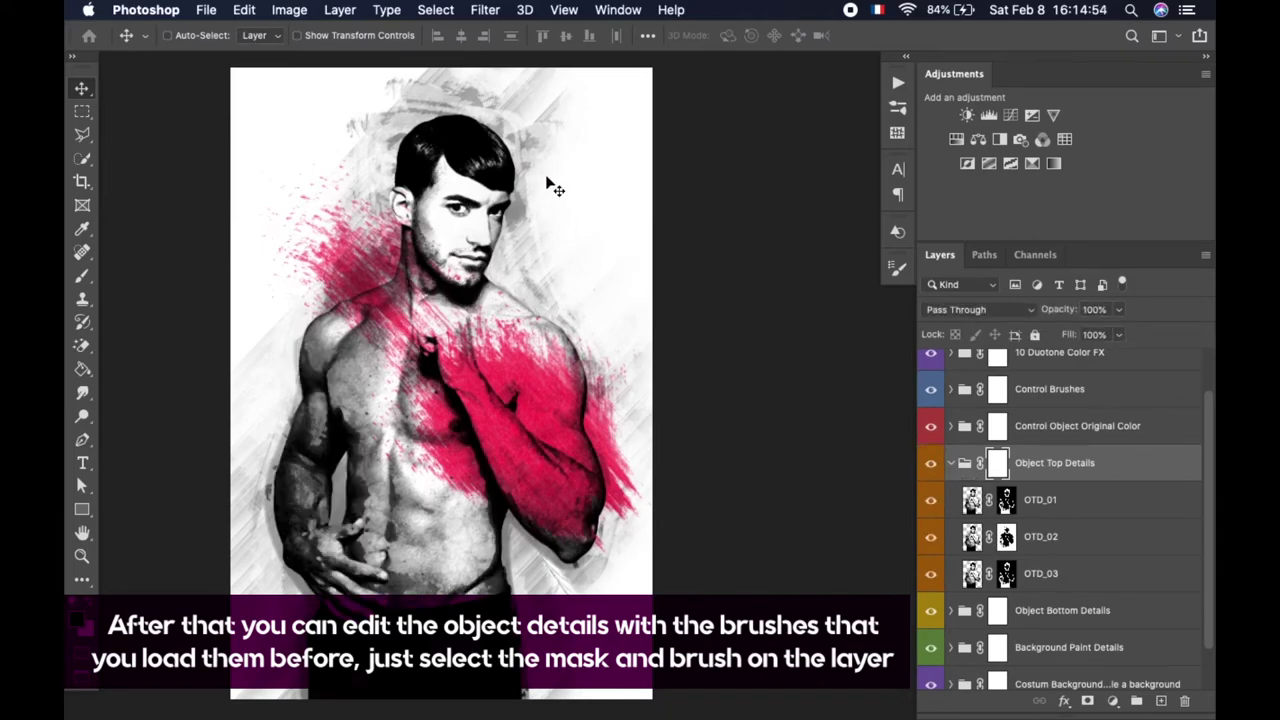
left_click(1006, 500)
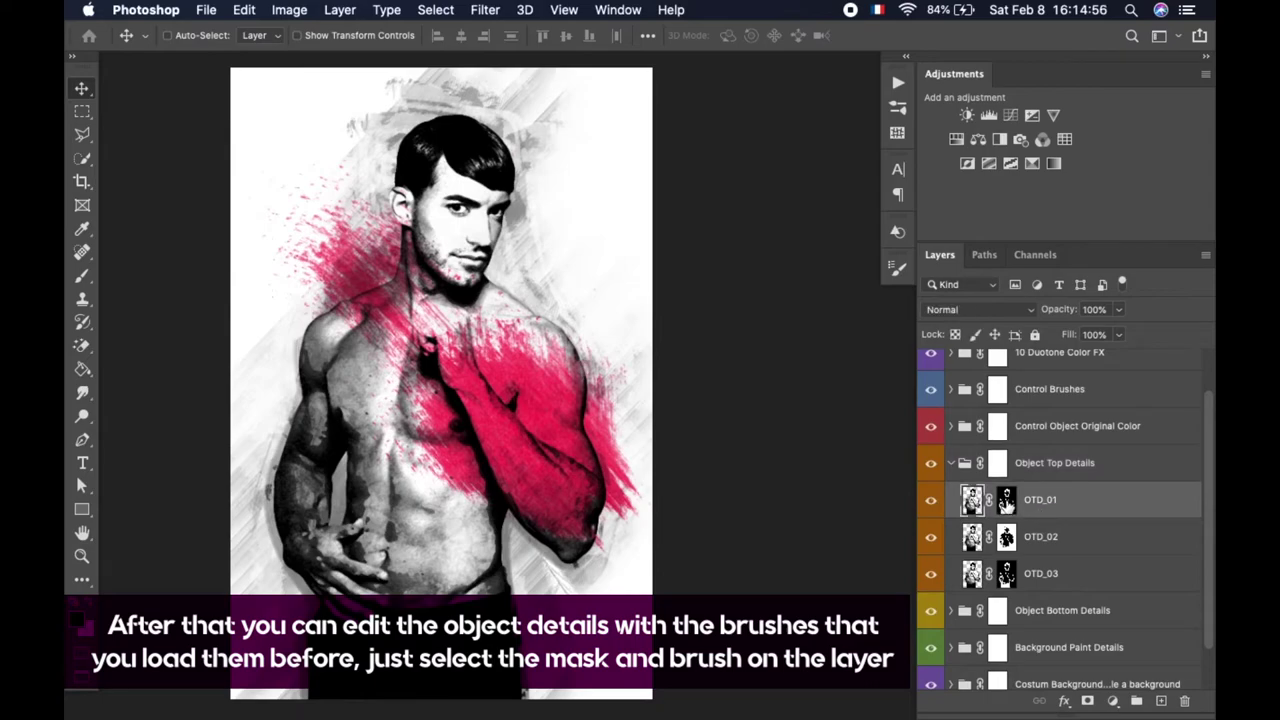
Choose the Brush Tool, then return to the Move tool and collapse Object Top Details.
key("b")
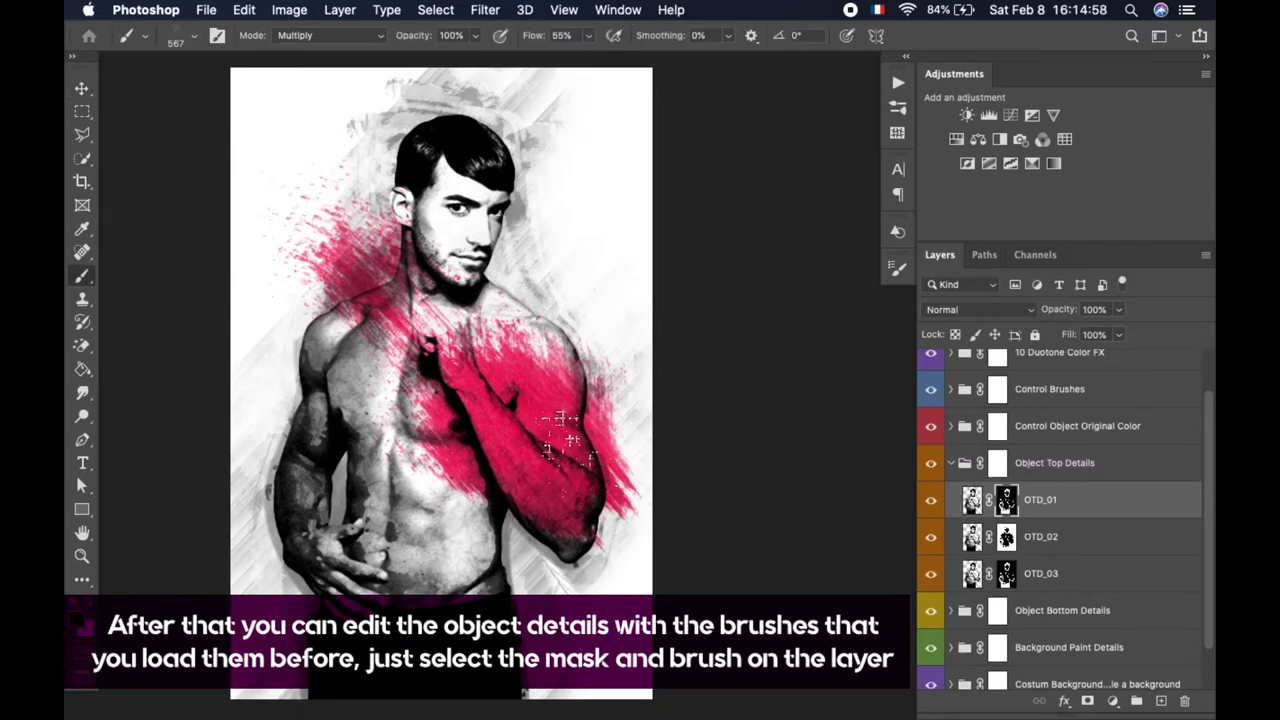
right_click(85, 285)
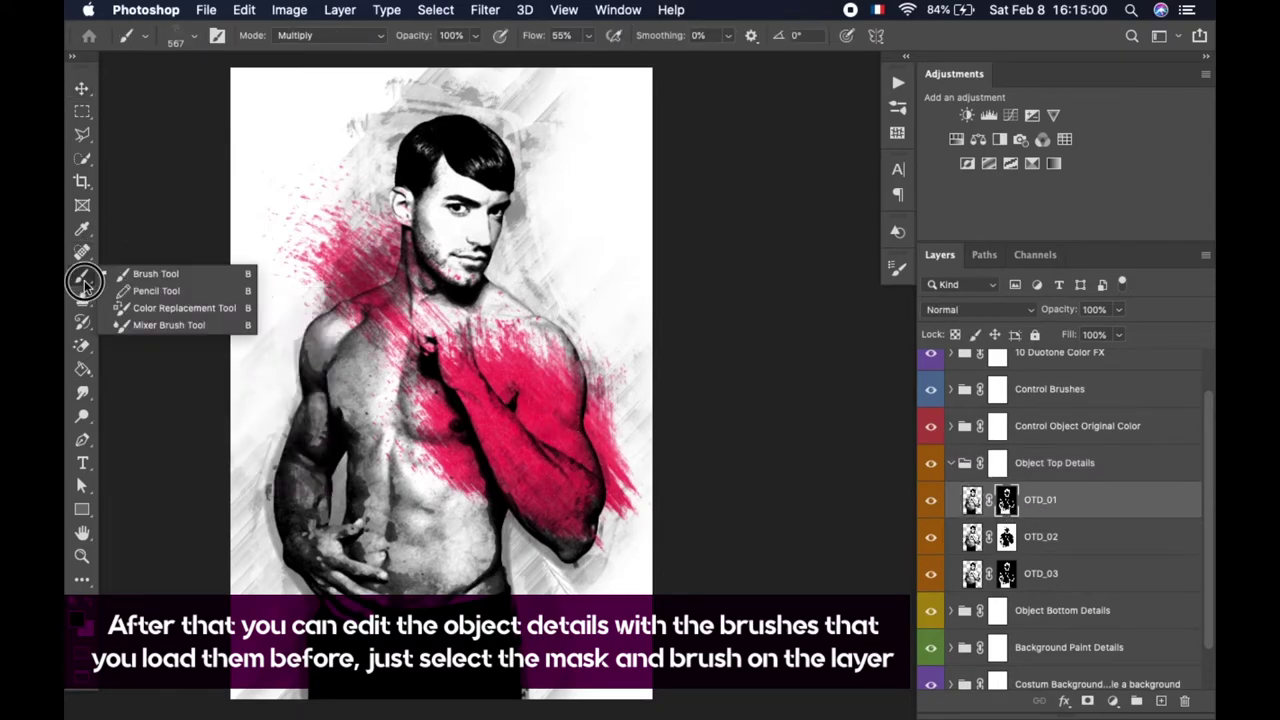
left_click(140, 272)
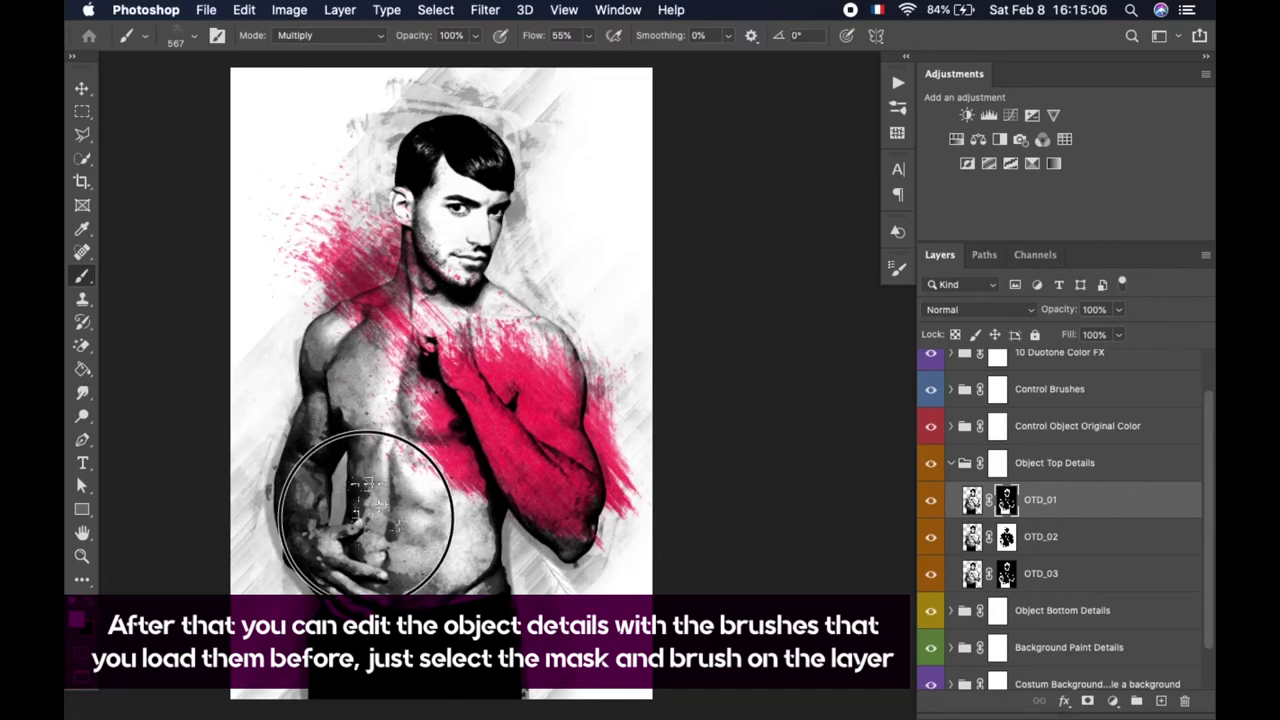
key("v")
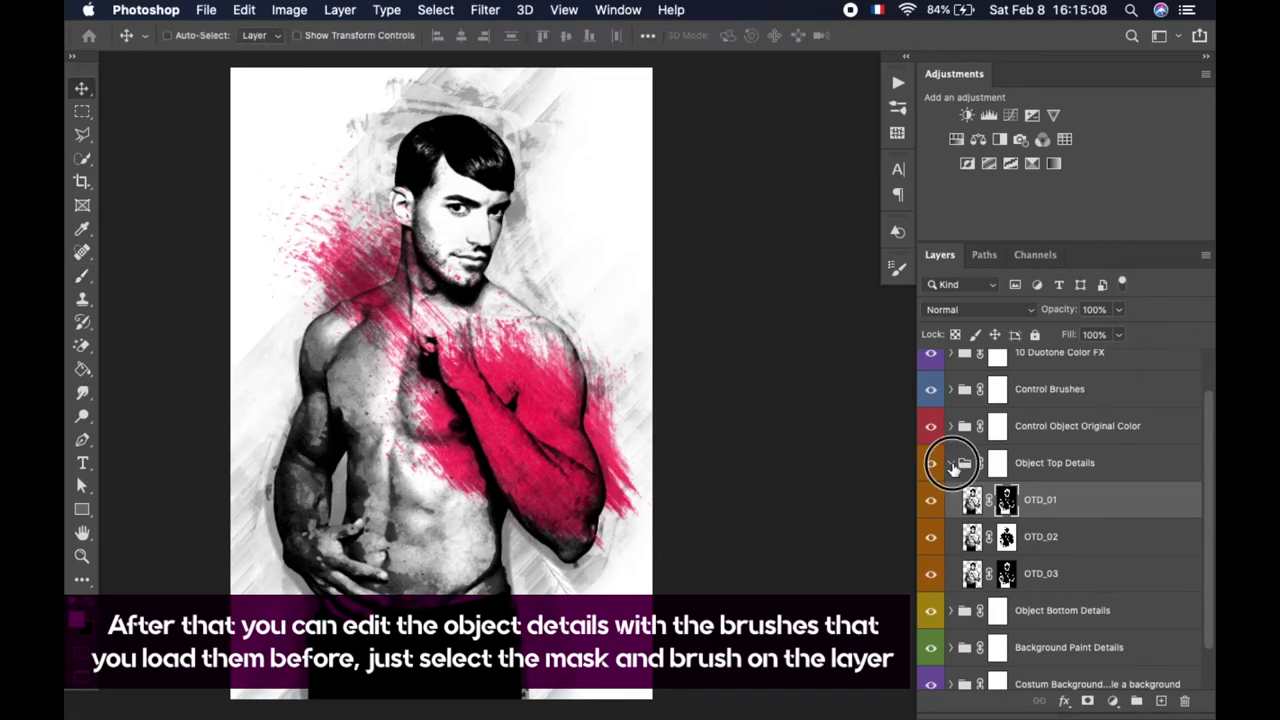
left_click(951, 464)
Expand Control Object Original Color, hide Control Brushes, and show the Original Color 01_01–01_03 tints.
left_click(944, 482)
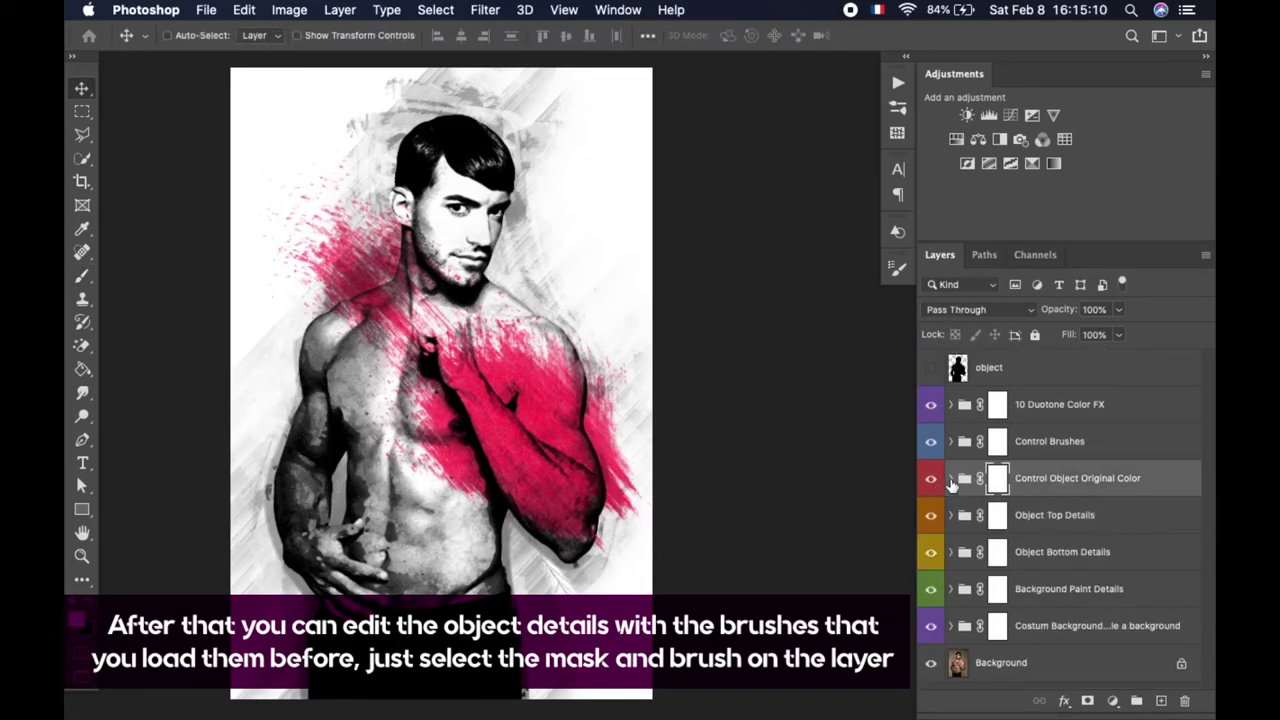
left_click(951, 479)
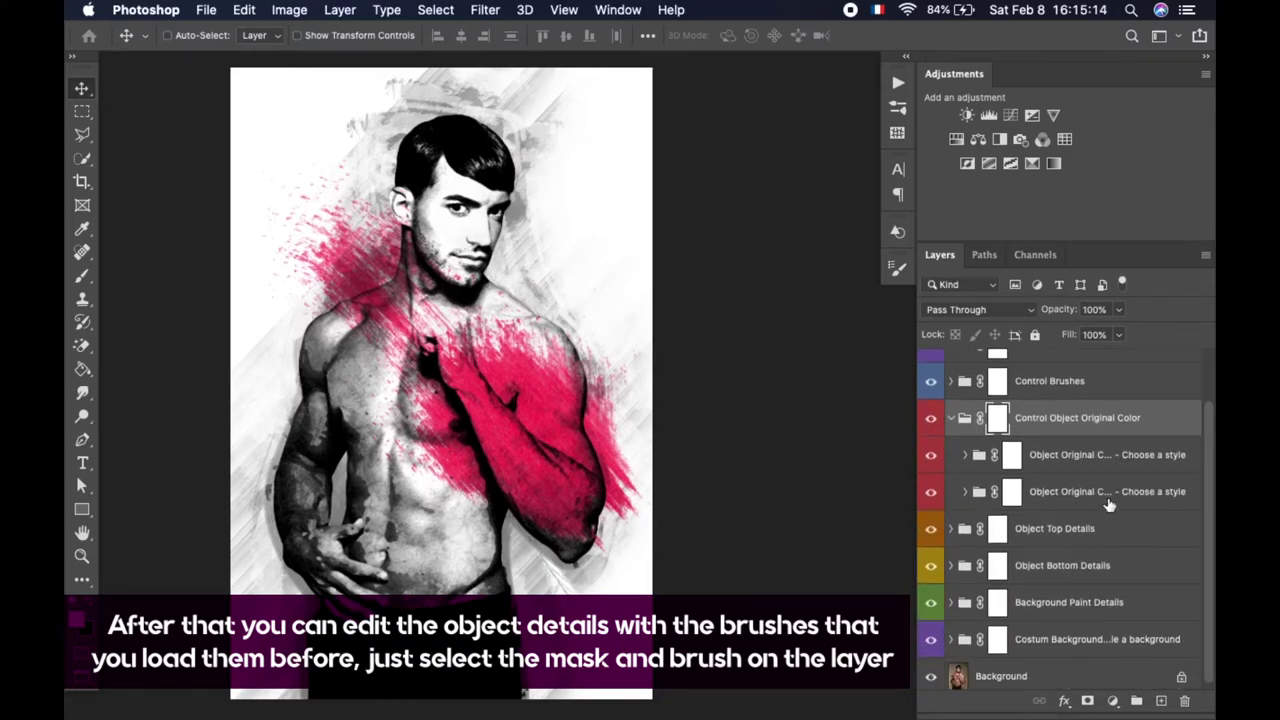
left_click(965, 455)
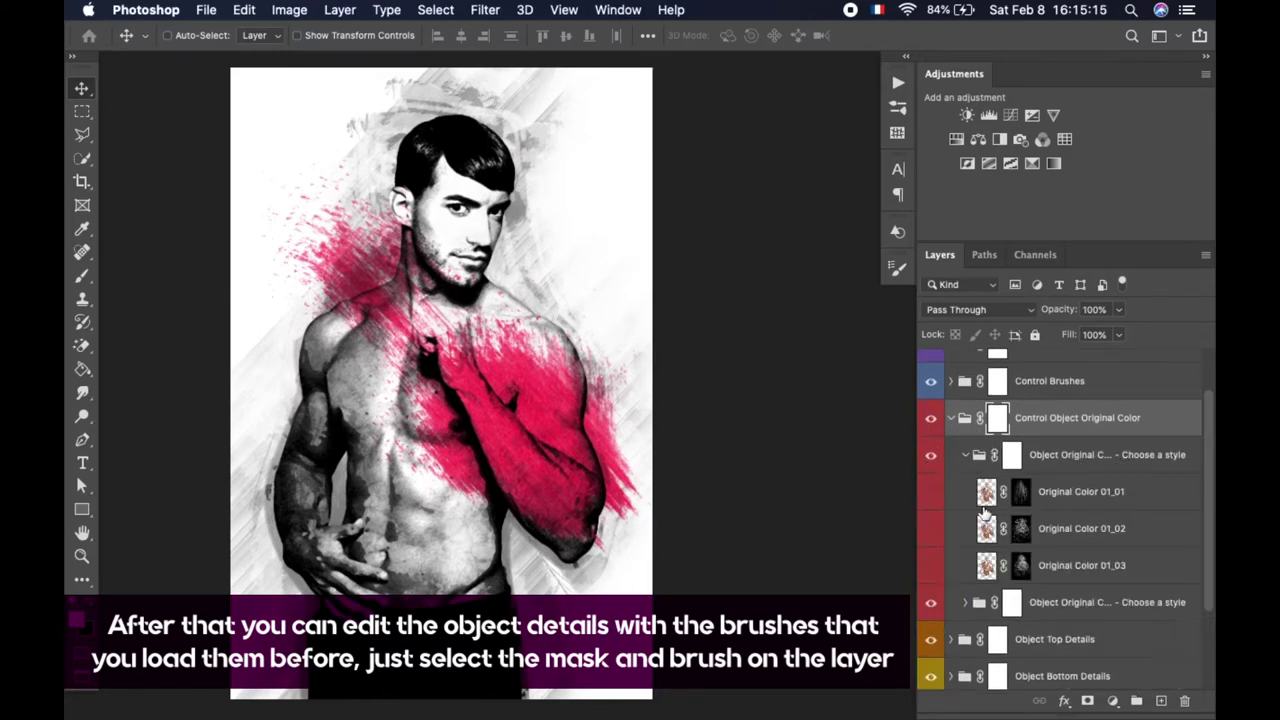
left_click(1087, 497)
left_click(931, 491)
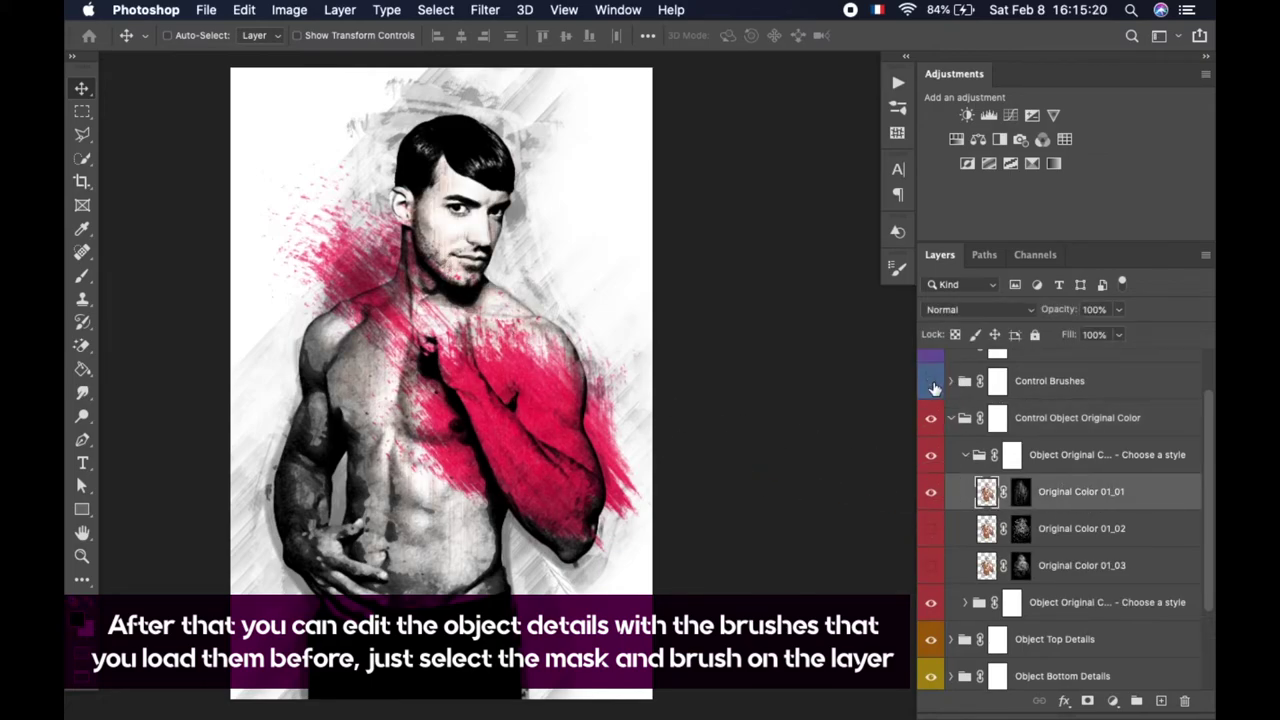
left_click(931, 384)
left_click(931, 528)
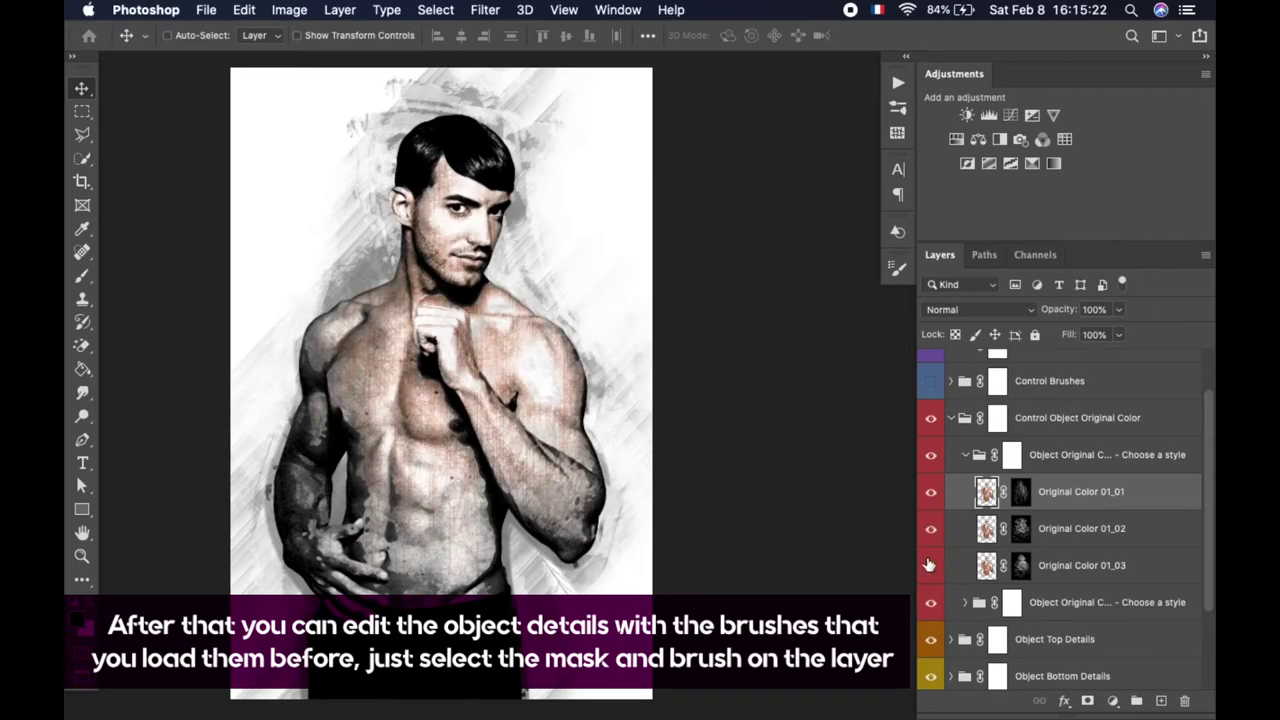
left_click(929, 565)
Hide the Original Color 01_03, 01_02 and 01_01 tints.
scroll(570, 420, "up", 2)
scroll(570, 420, "up", 2)
scroll(568, 420, "up", 2)
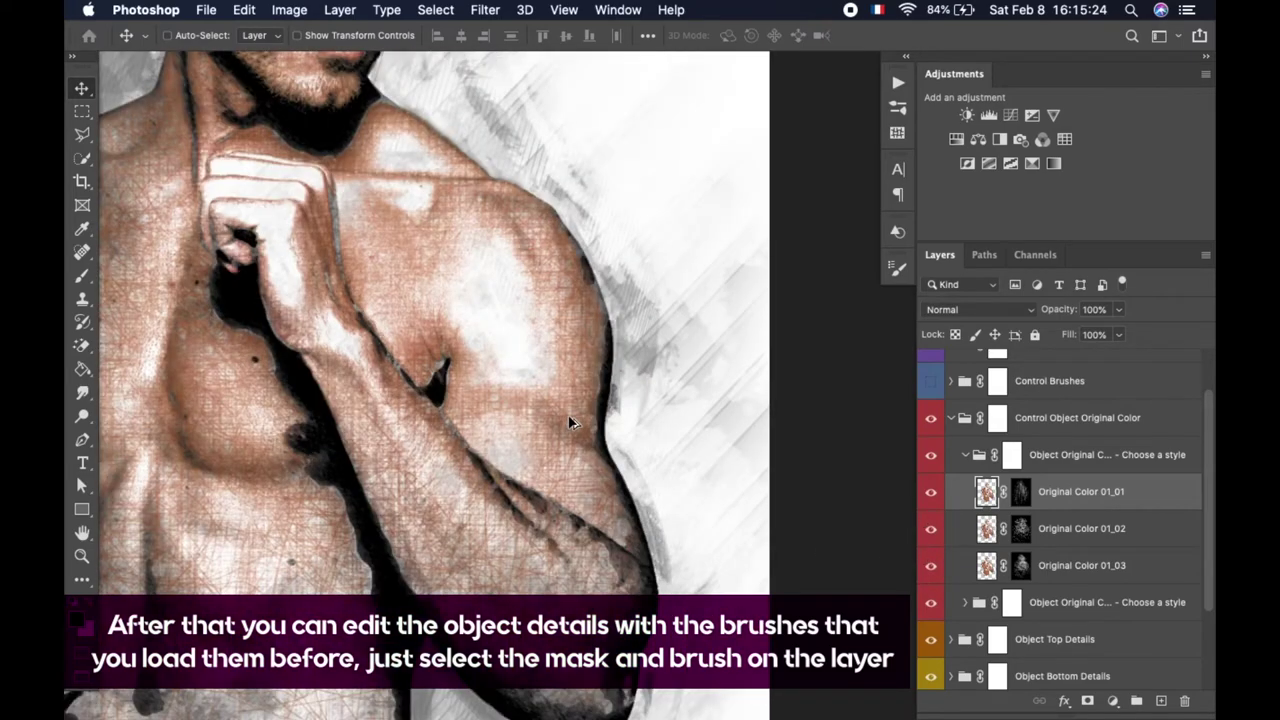
scroll(568, 420, "up", 2)
scroll(570, 422, "down", 1)
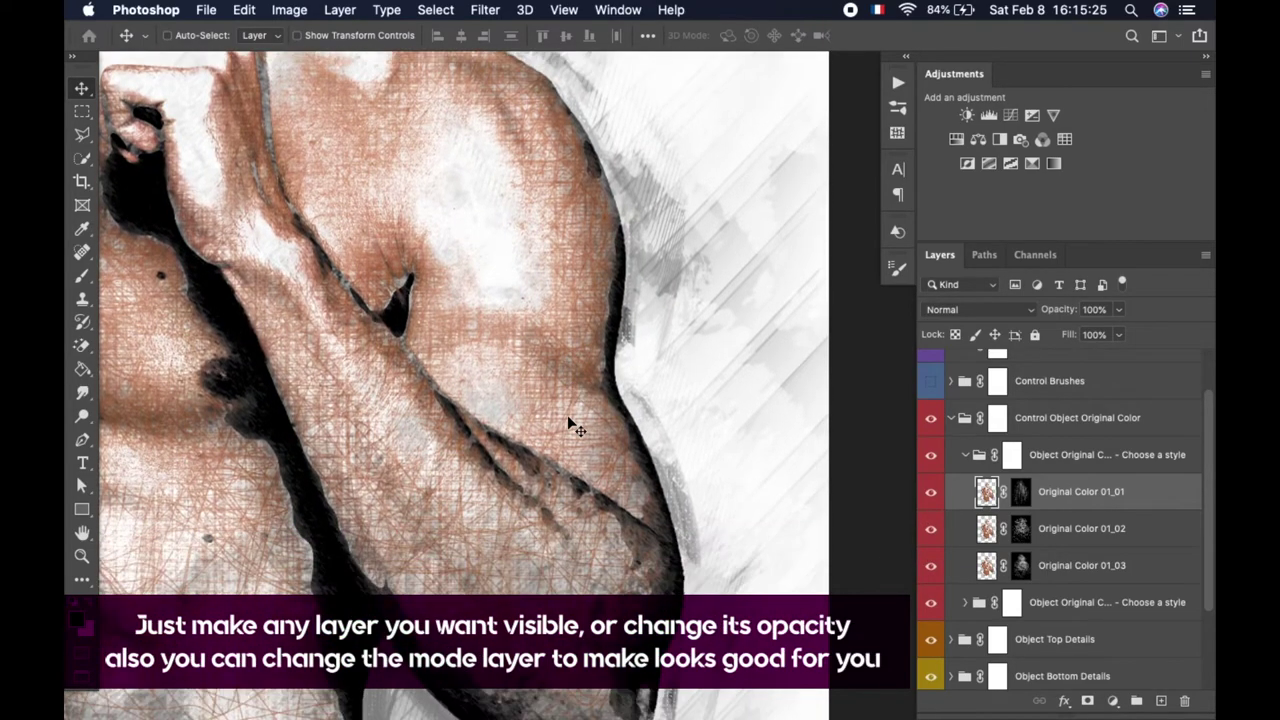
left_click(928, 566)
left_click(929, 528)
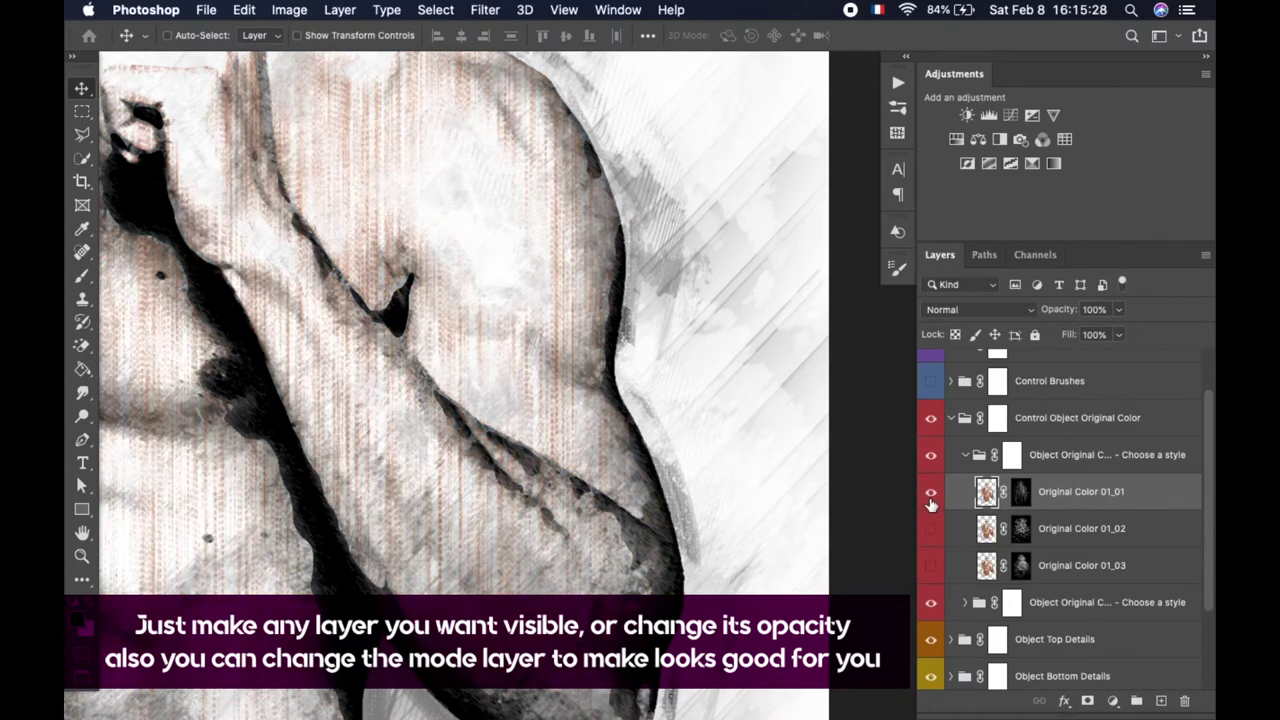
left_click(930, 491)
Preview the 01_03 and 01_01 tints individually on the fitted image, then hide them.
left_click(931, 567)
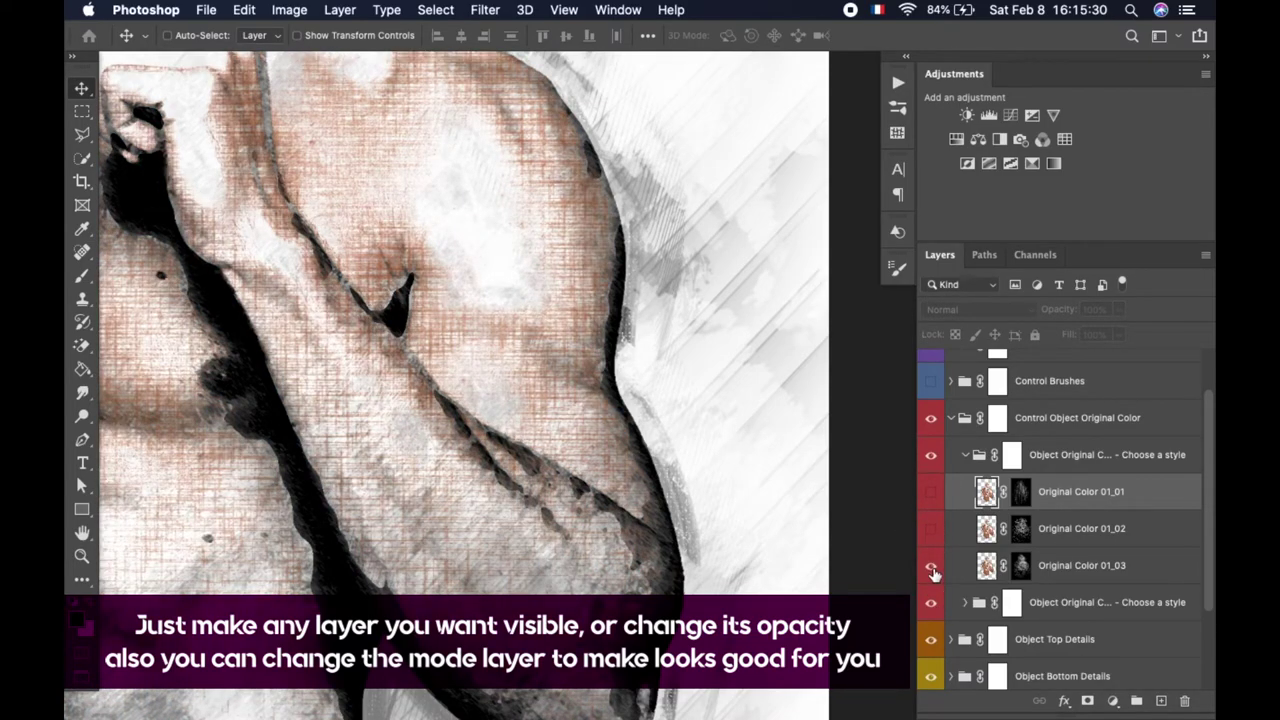
left_click(931, 529)
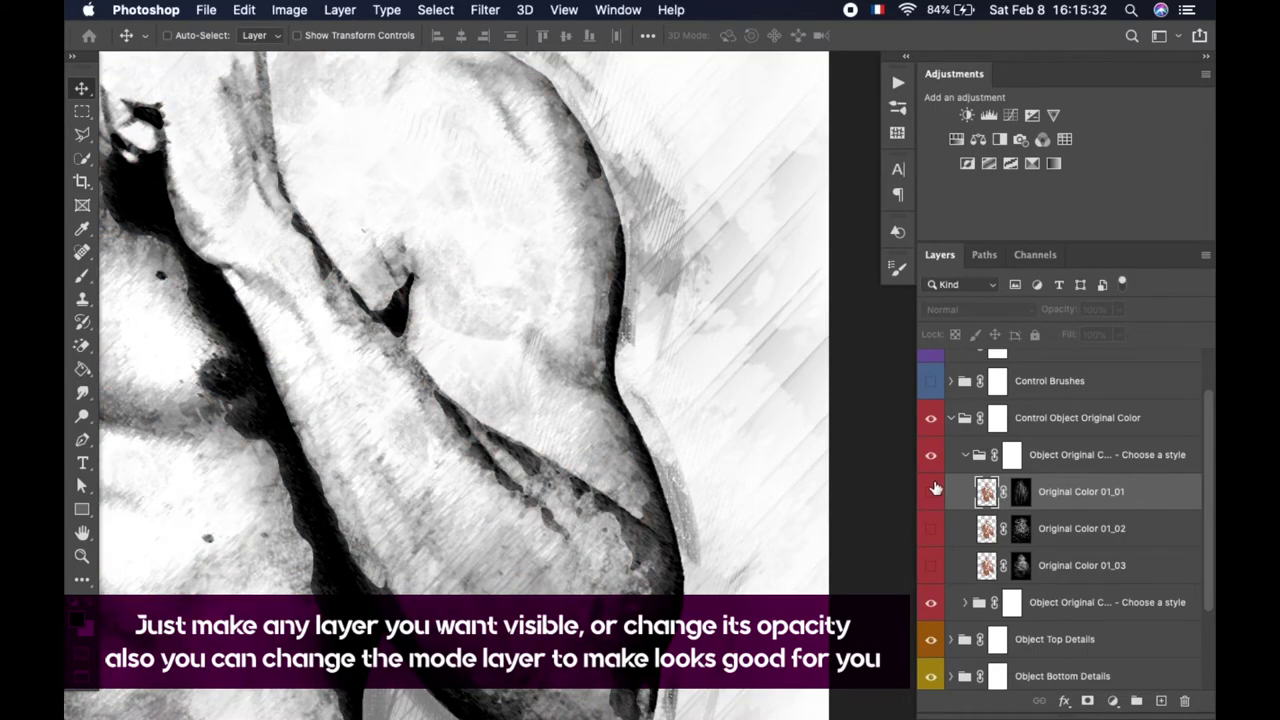
left_click(930, 491)
key("ctrl+0")
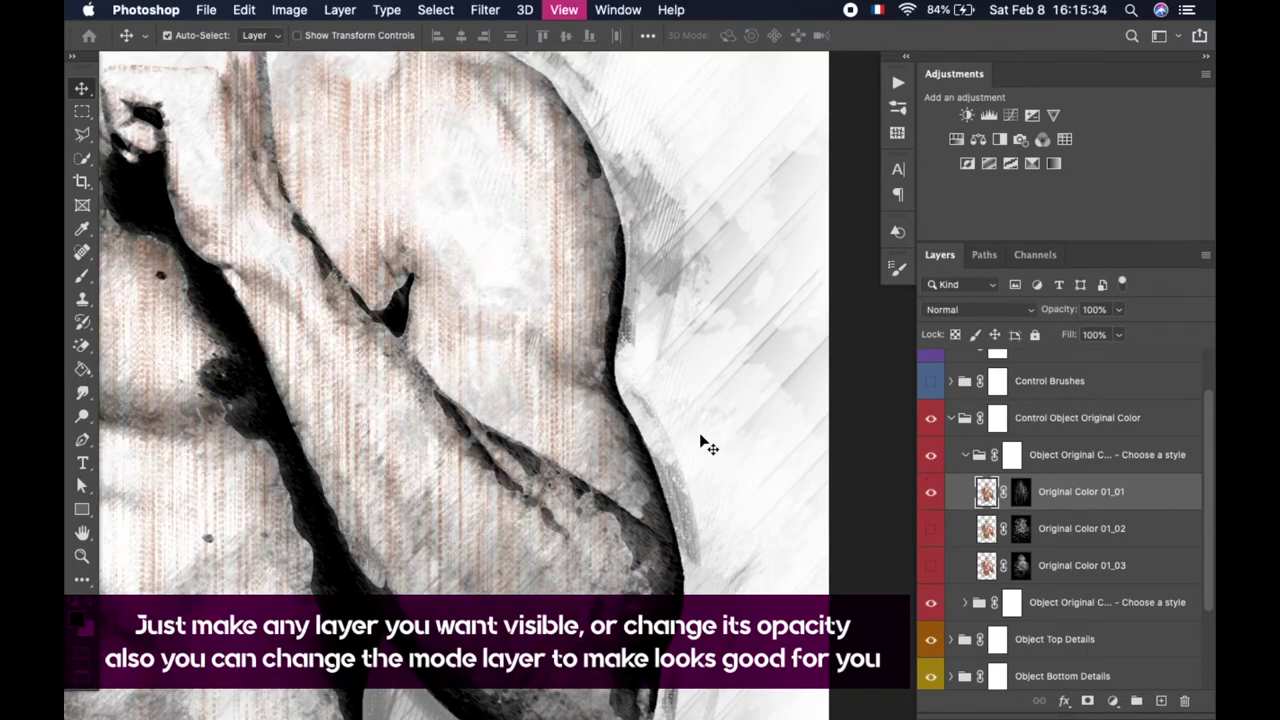
scroll(703, 441, "right", 3)
scroll(703, 441, "right", 2)
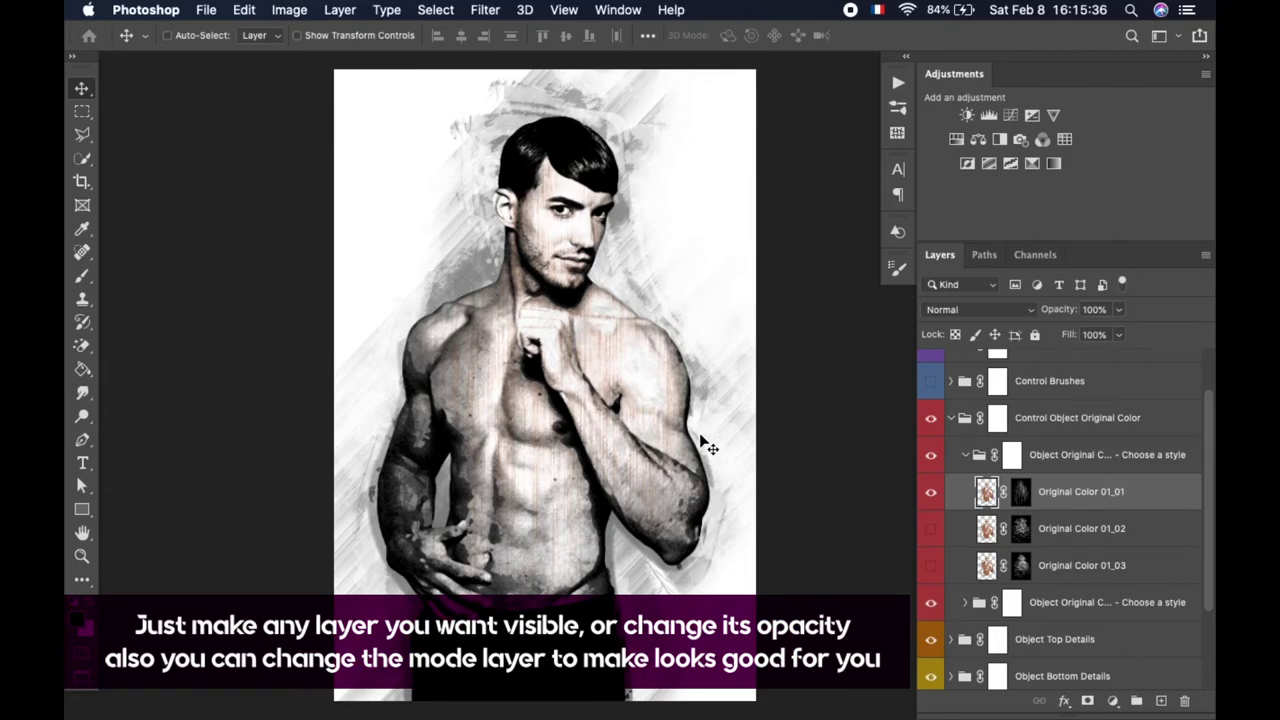
left_click(931, 491)
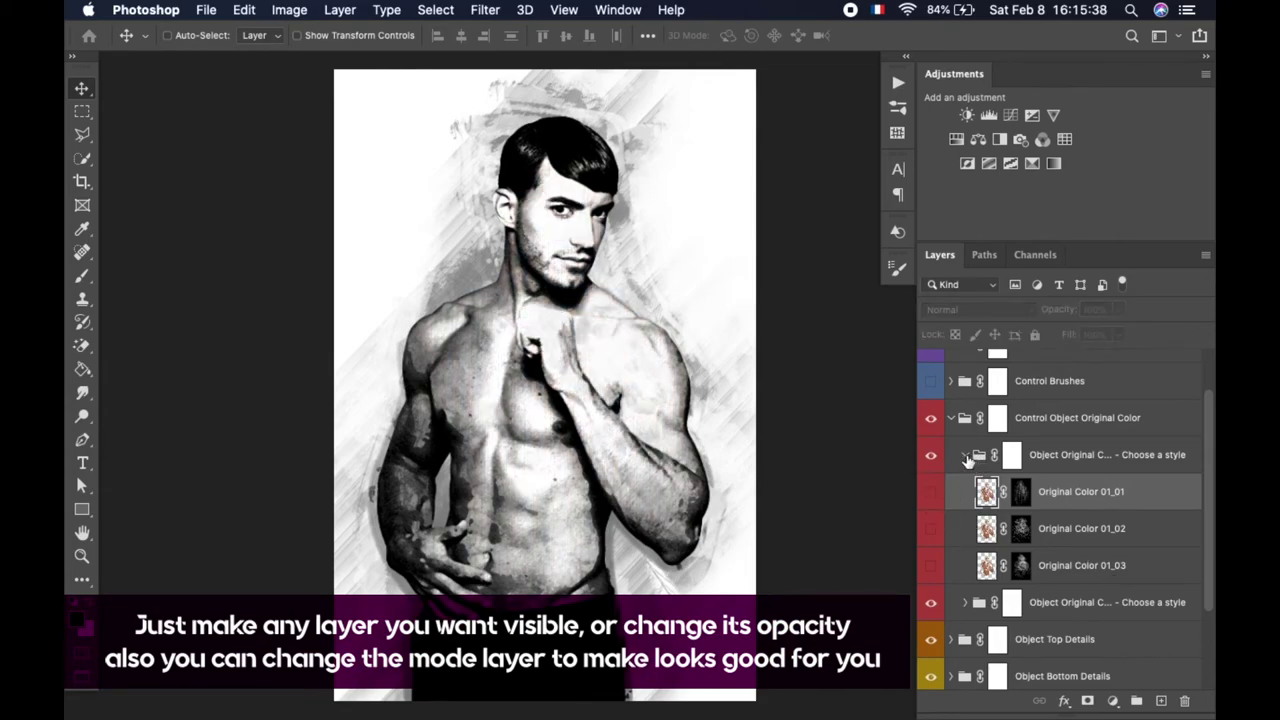
Expand the second colour-style group and show the Original Color 02_01 tint on the fitted image.
left_click(964, 454)
left_click(964, 491)
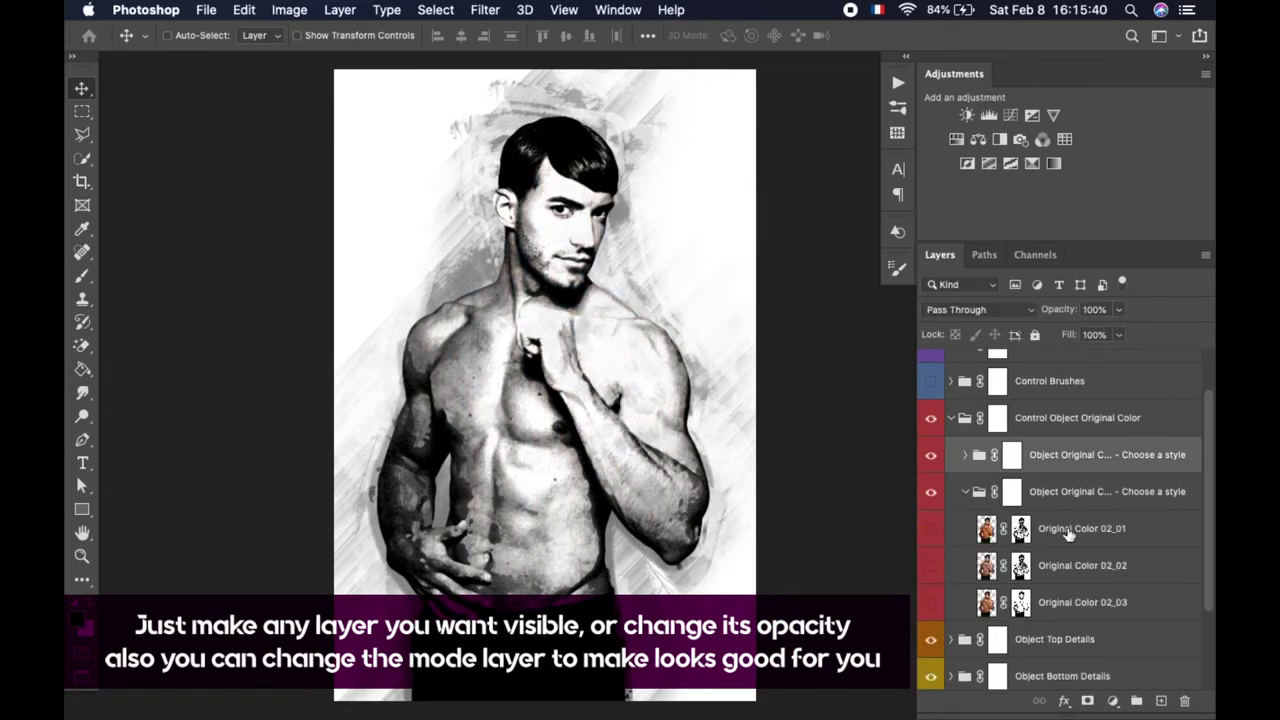
left_click(1068, 530)
left_click(931, 528)
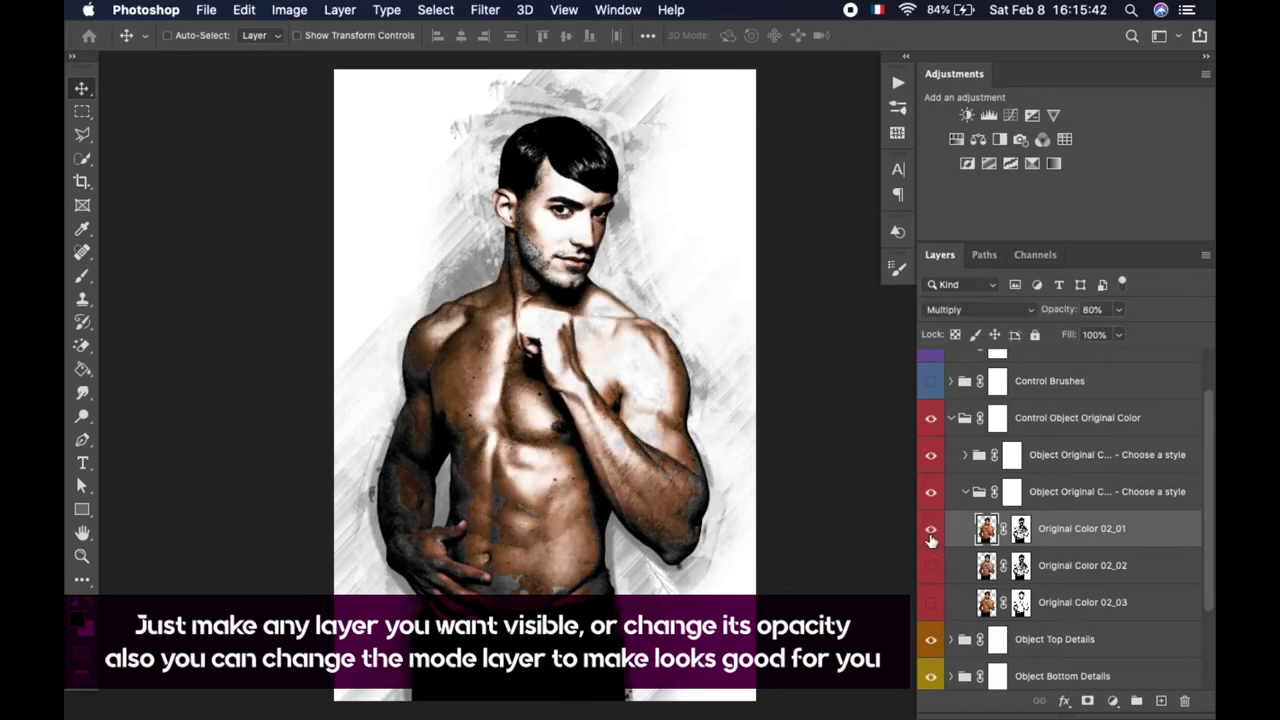
scroll(672, 416, "up", 2)
scroll(672, 416, "up", 5)
scroll(672, 416, "down", 3)
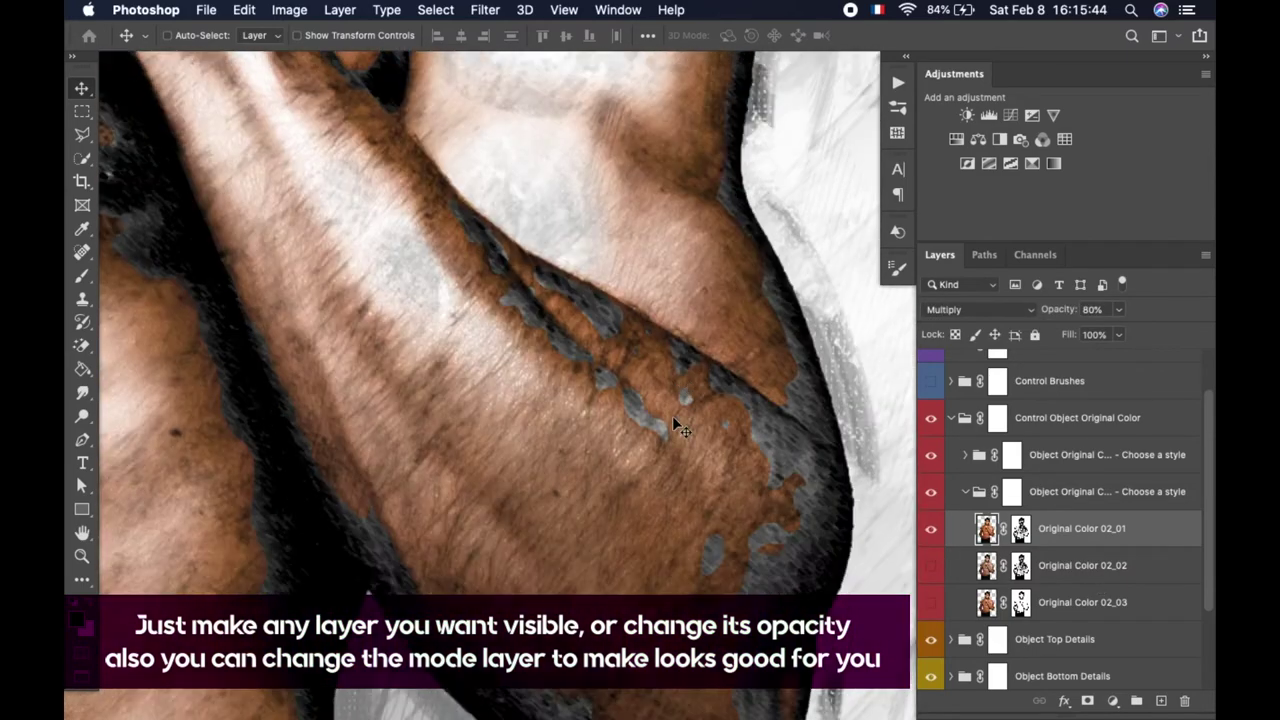
scroll(621, 551, "up", 2)
scroll(621, 497, "up", 1)
key("super+0")
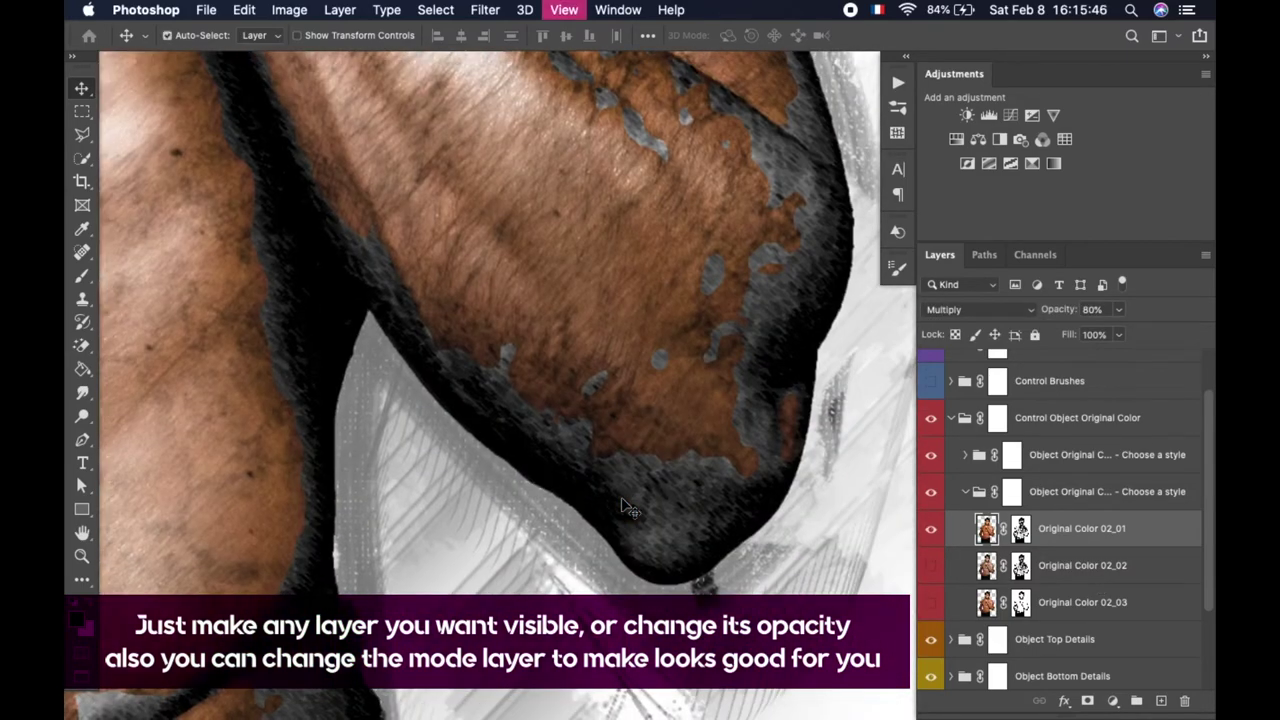
Compare the 02_02 and 02_03 tints, turn all off, and collapse Control Object Original Color.
left_click(931, 528)
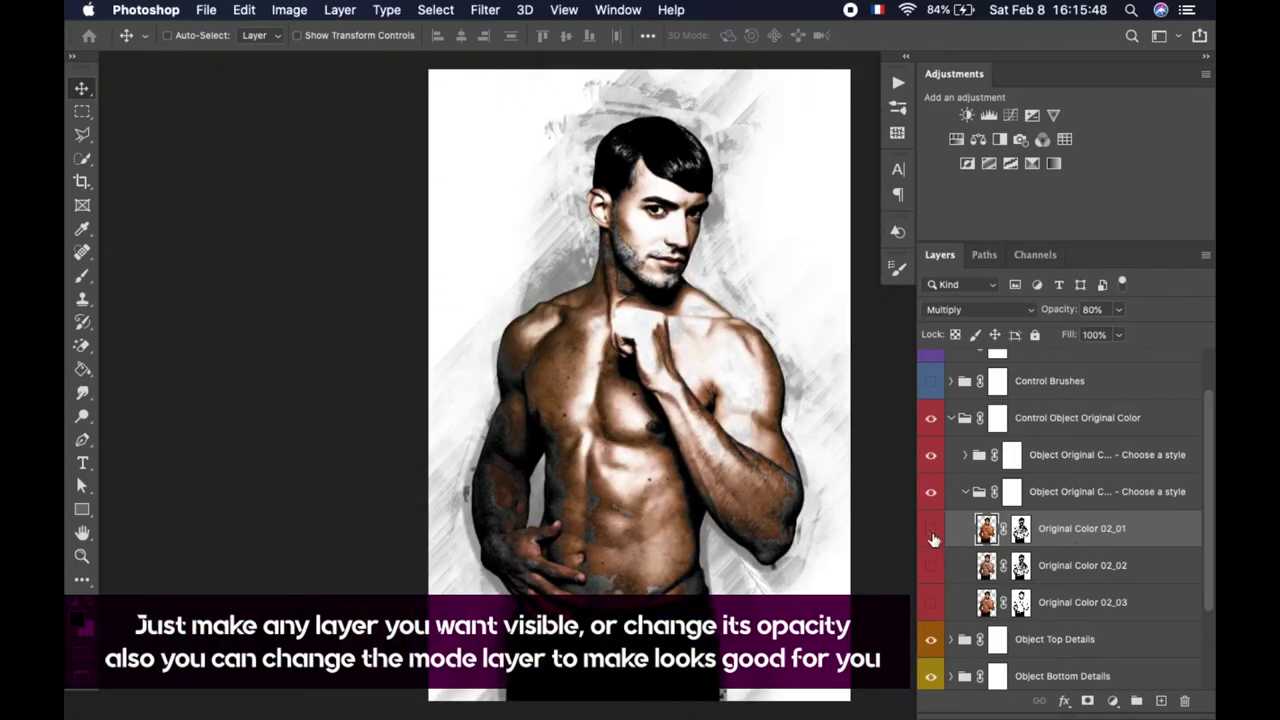
left_click(931, 565)
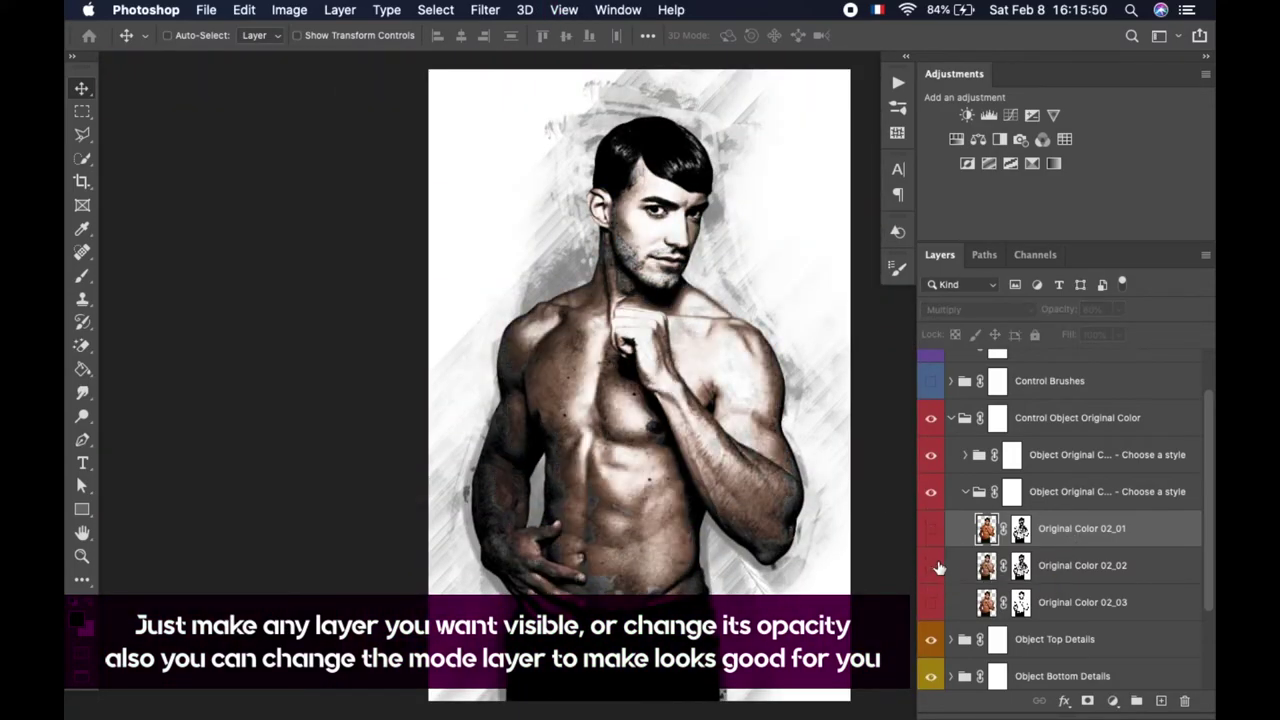
left_click(931, 566)
left_click(931, 601)
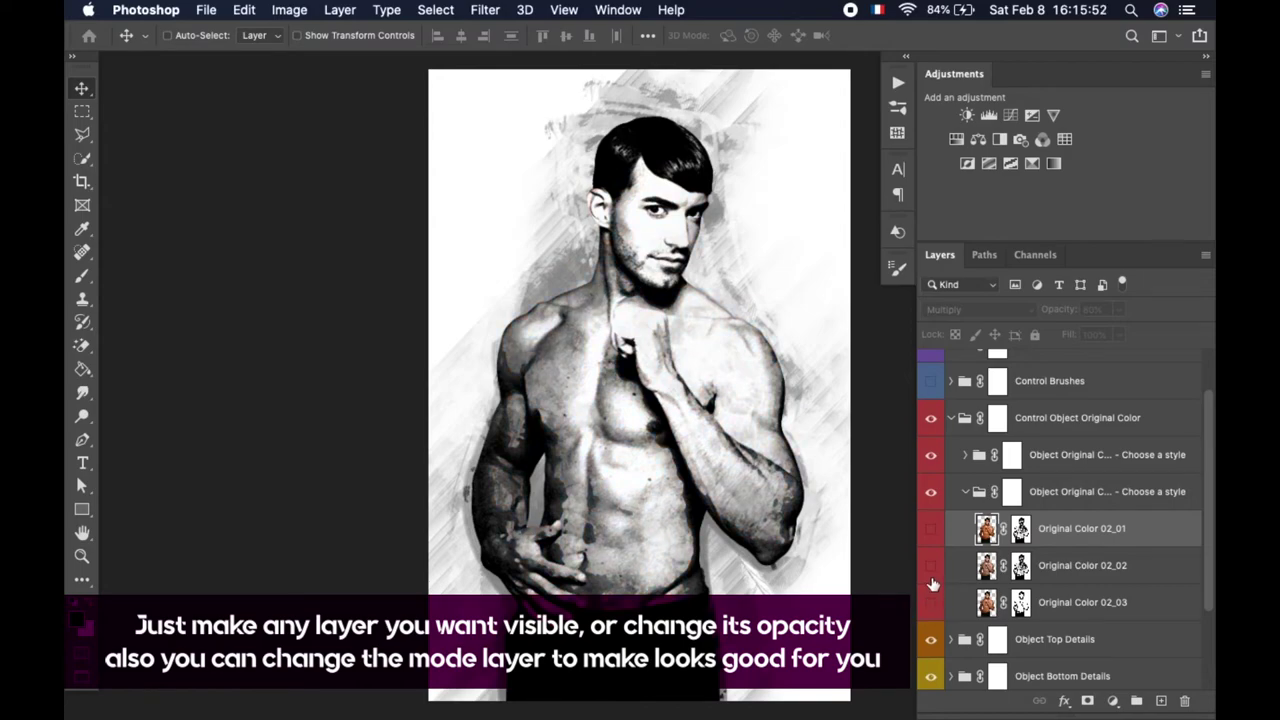
left_click(931, 566)
left_click(931, 530)
left_click(931, 530)
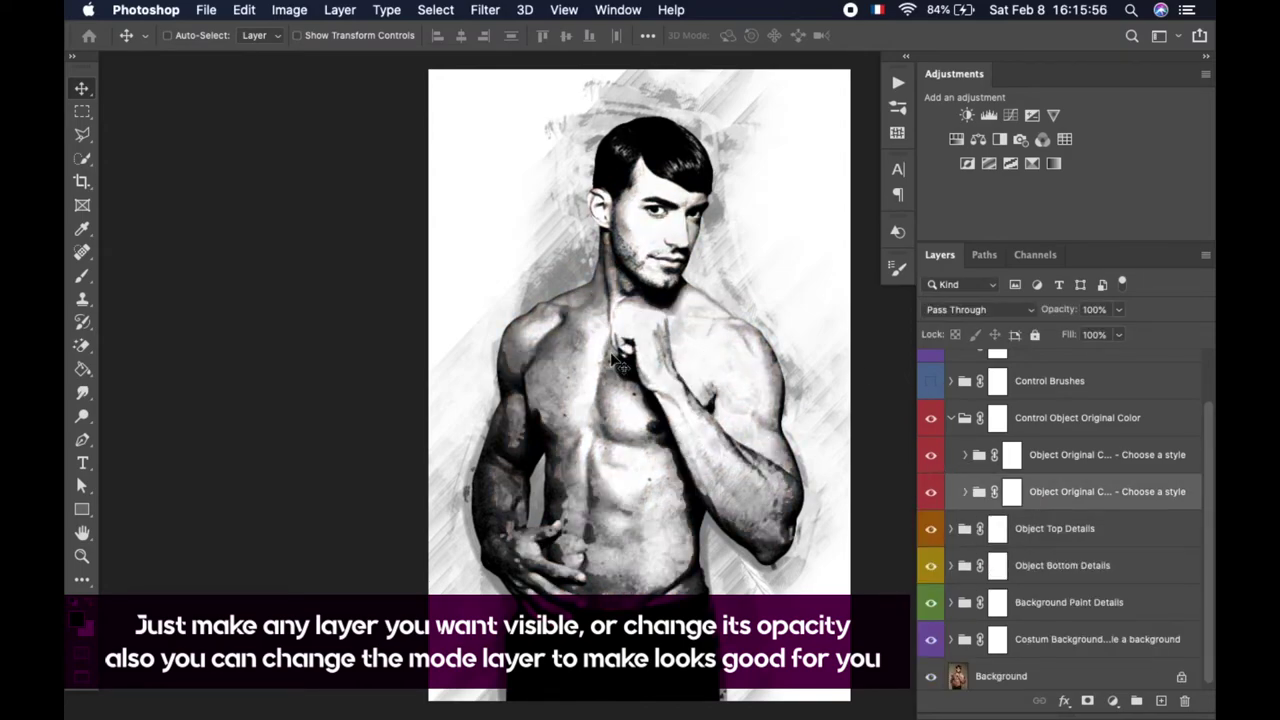
scroll(639, 399, "right", 5)
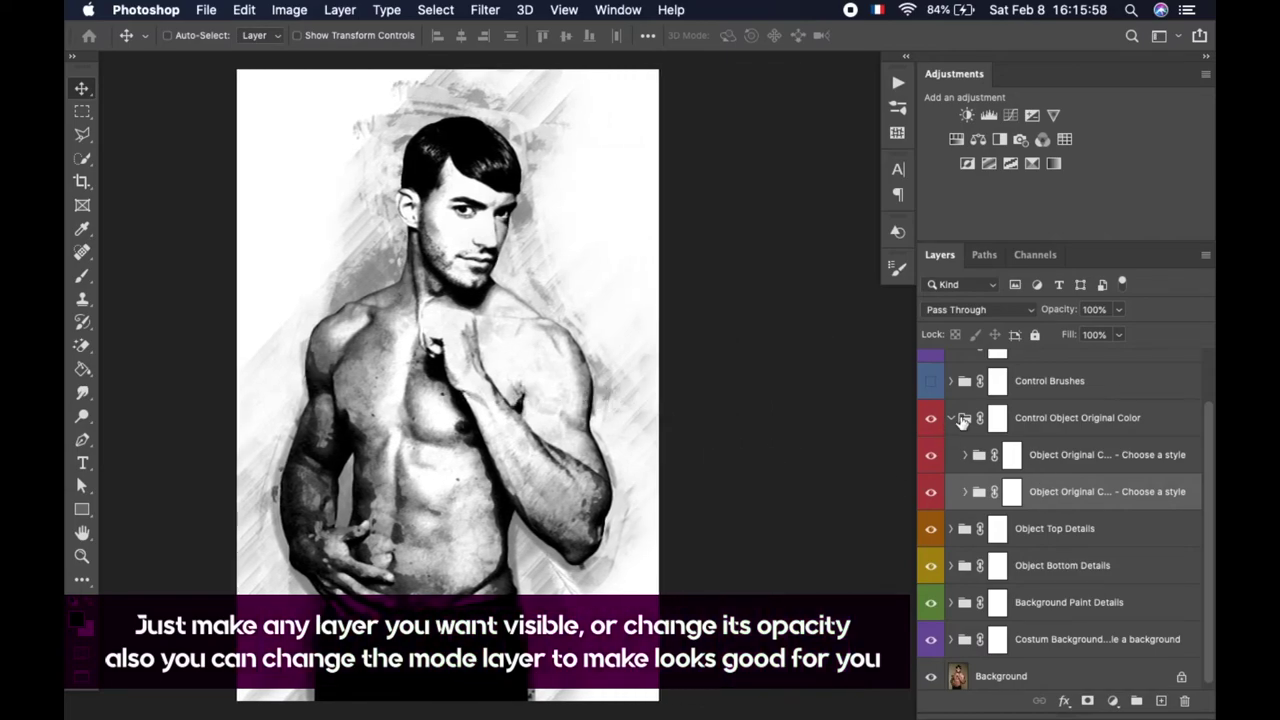
left_click(951, 418)
left_click(1030, 440)
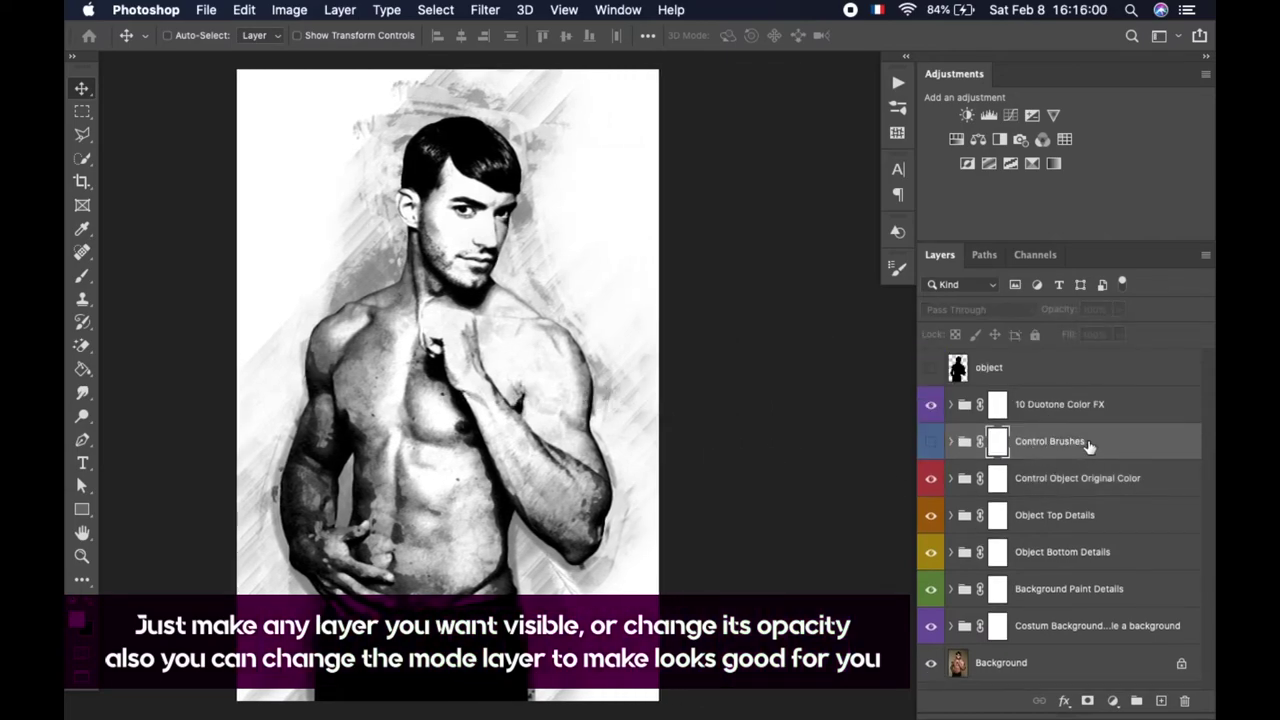
Compare the Brush 01–05 stroke sets one at a time, ending with only Brush 05 visible.
left_click(951, 441)
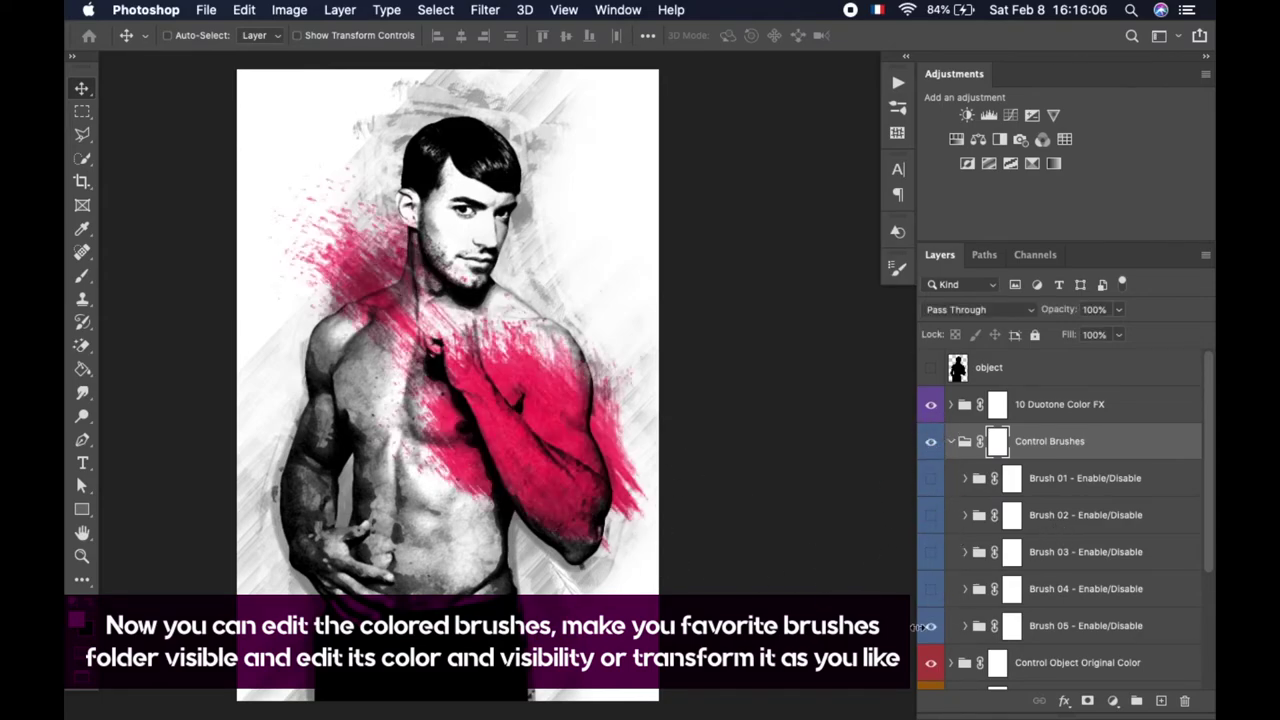
left_click(931, 626)
left_click(931, 589)
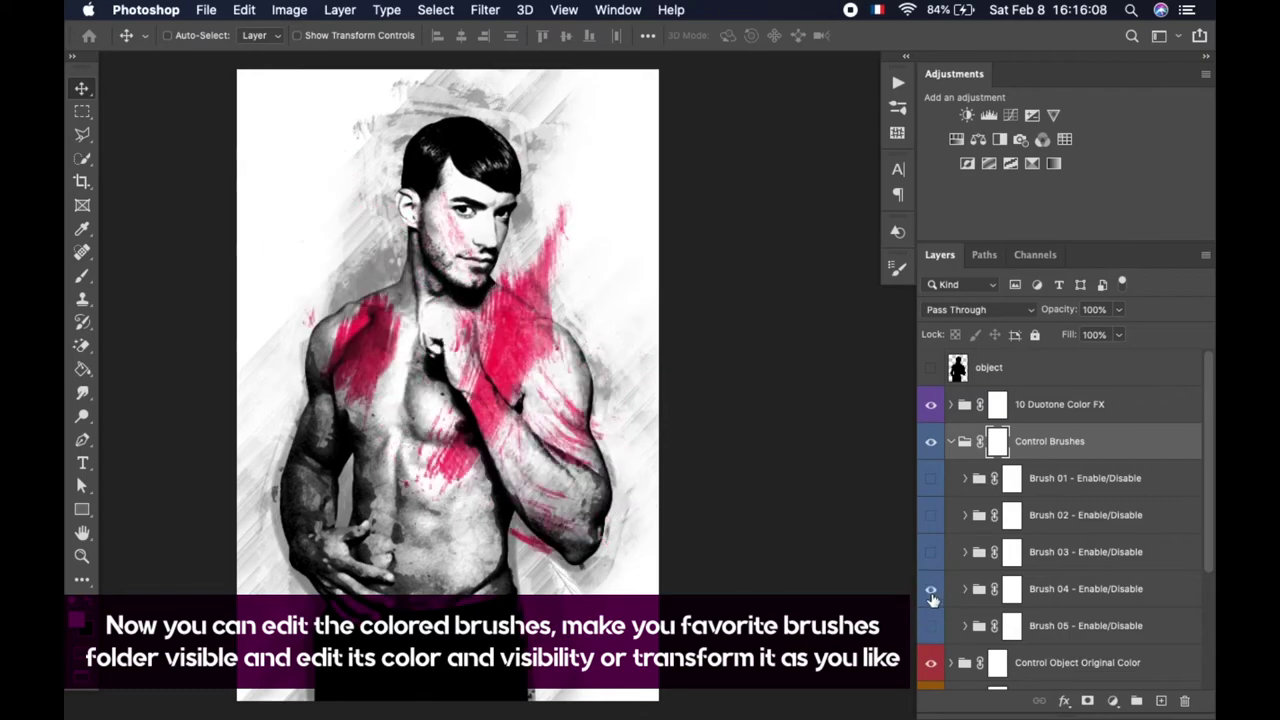
left_click(931, 592)
left_click(931, 555)
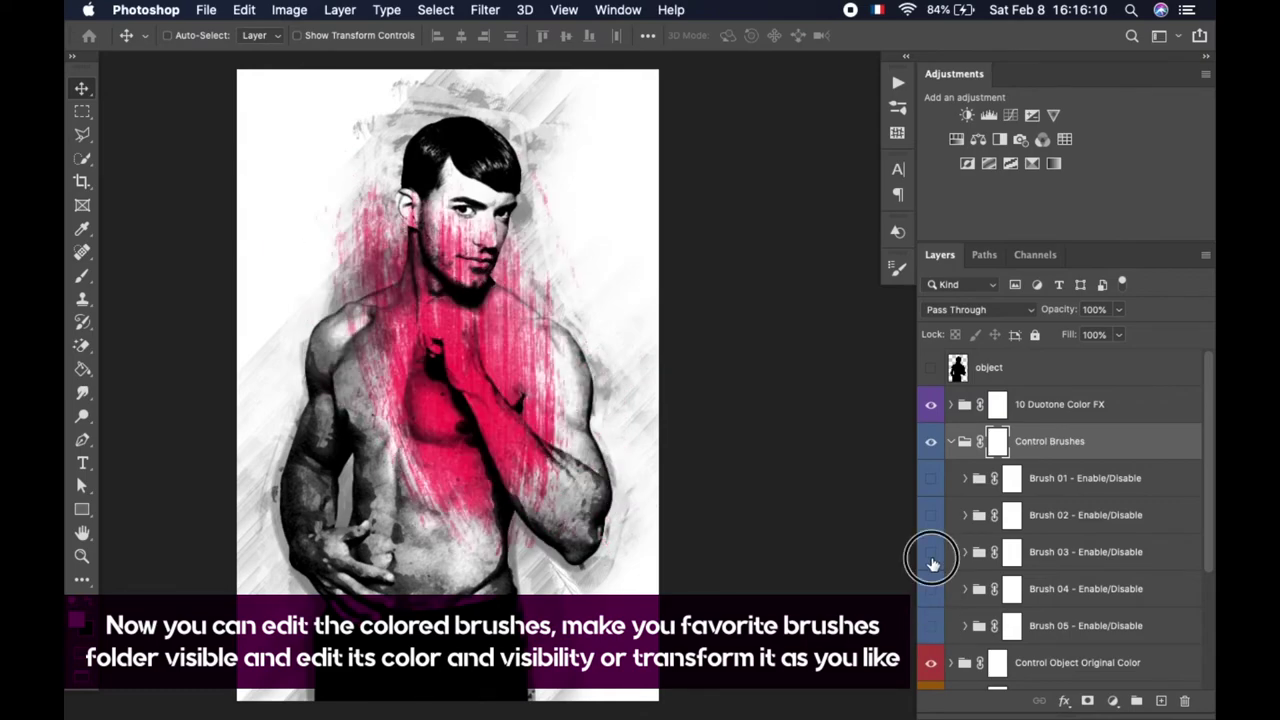
left_click(931, 556)
left_click(931, 518)
left_click(931, 517)
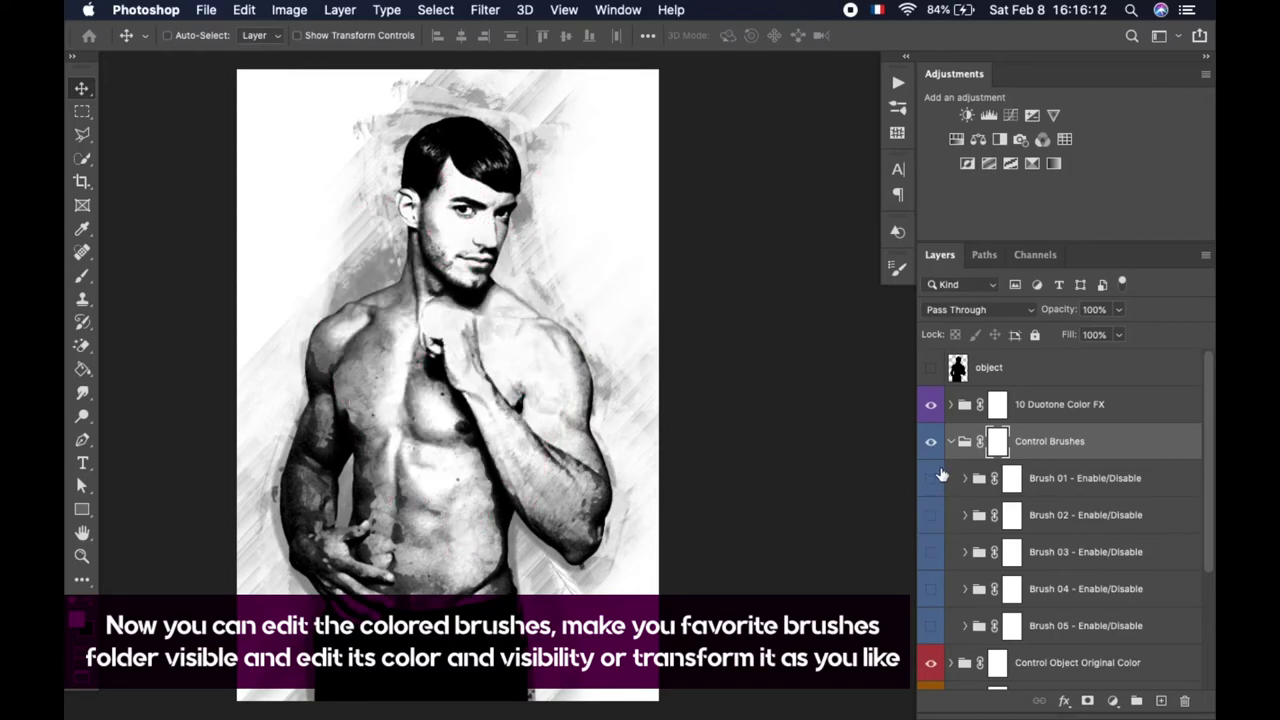
left_click(931, 479)
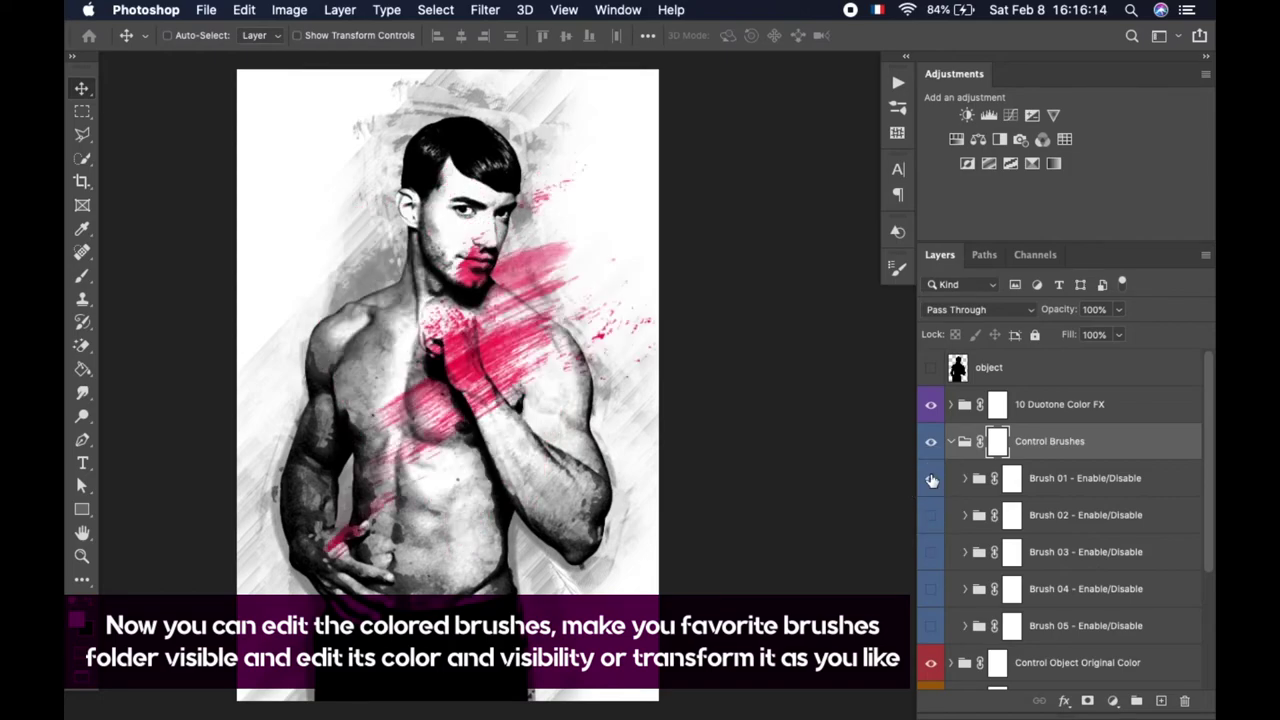
left_click(931, 479)
left_click(931, 626)
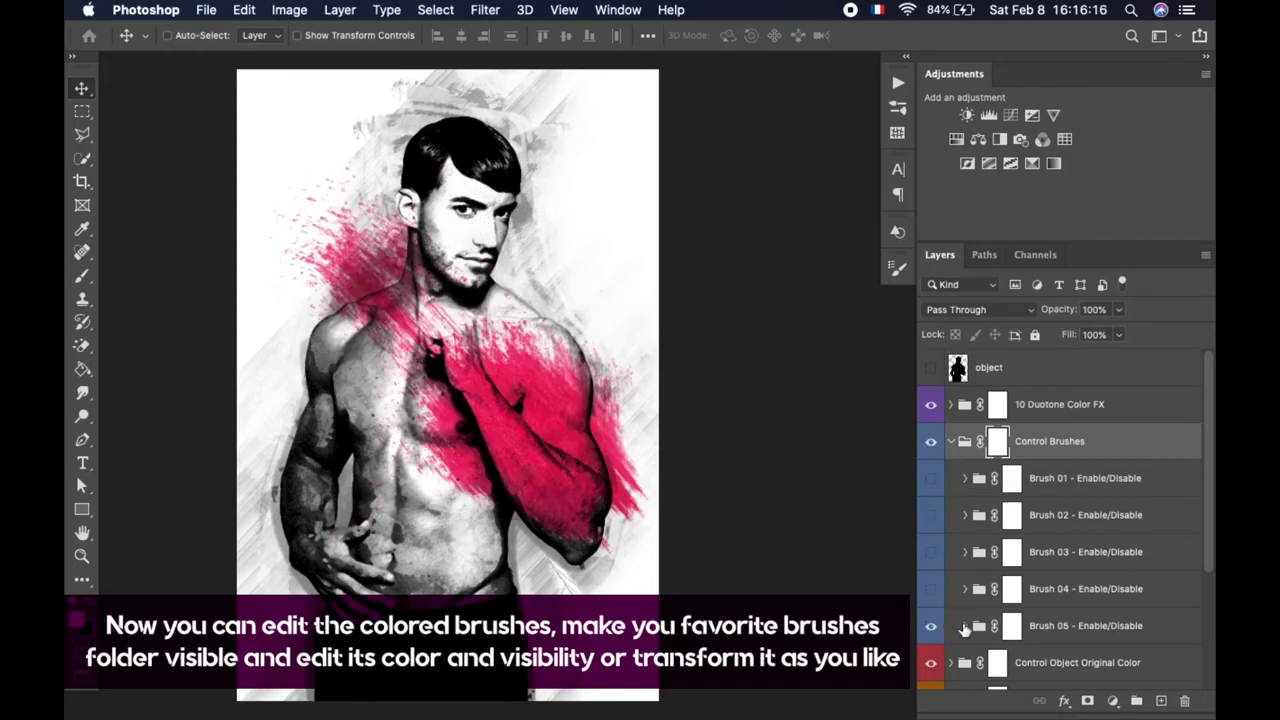
Expand the Brush 05 set and select its stroke layer.
left_click(966, 626)
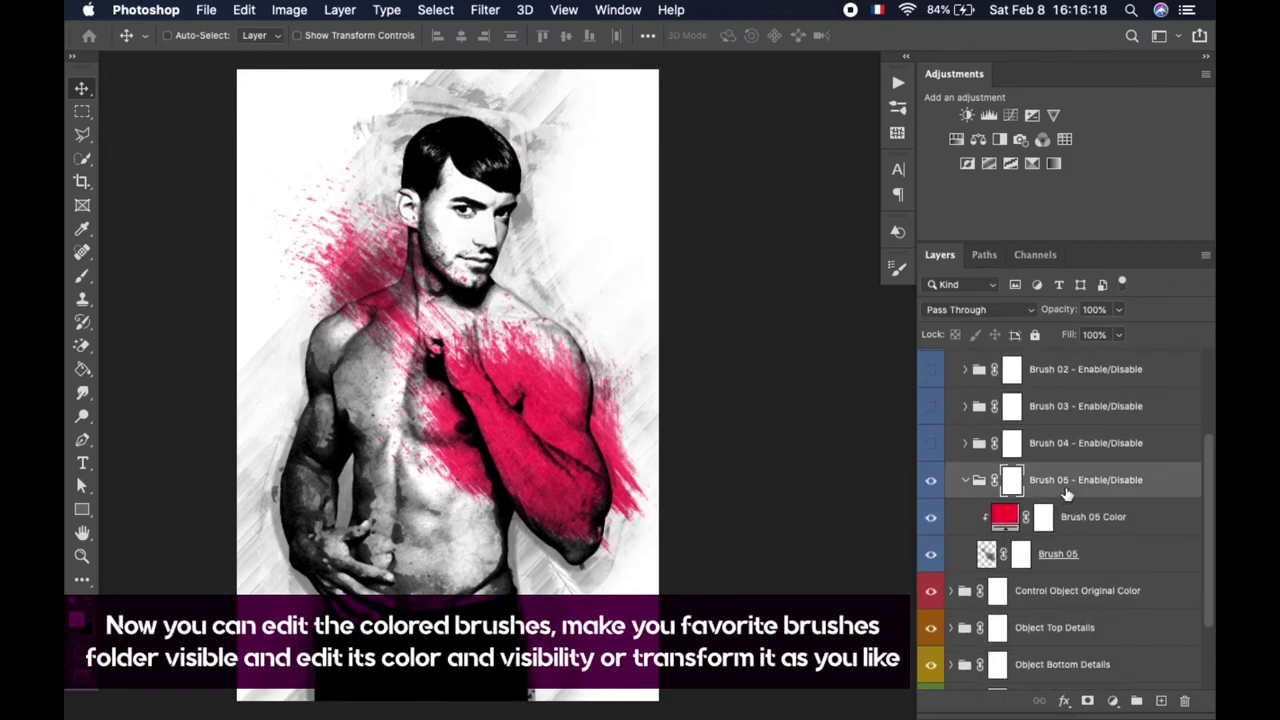
left_click(1045, 527)
left_click(1066, 555)
left_click(931, 554)
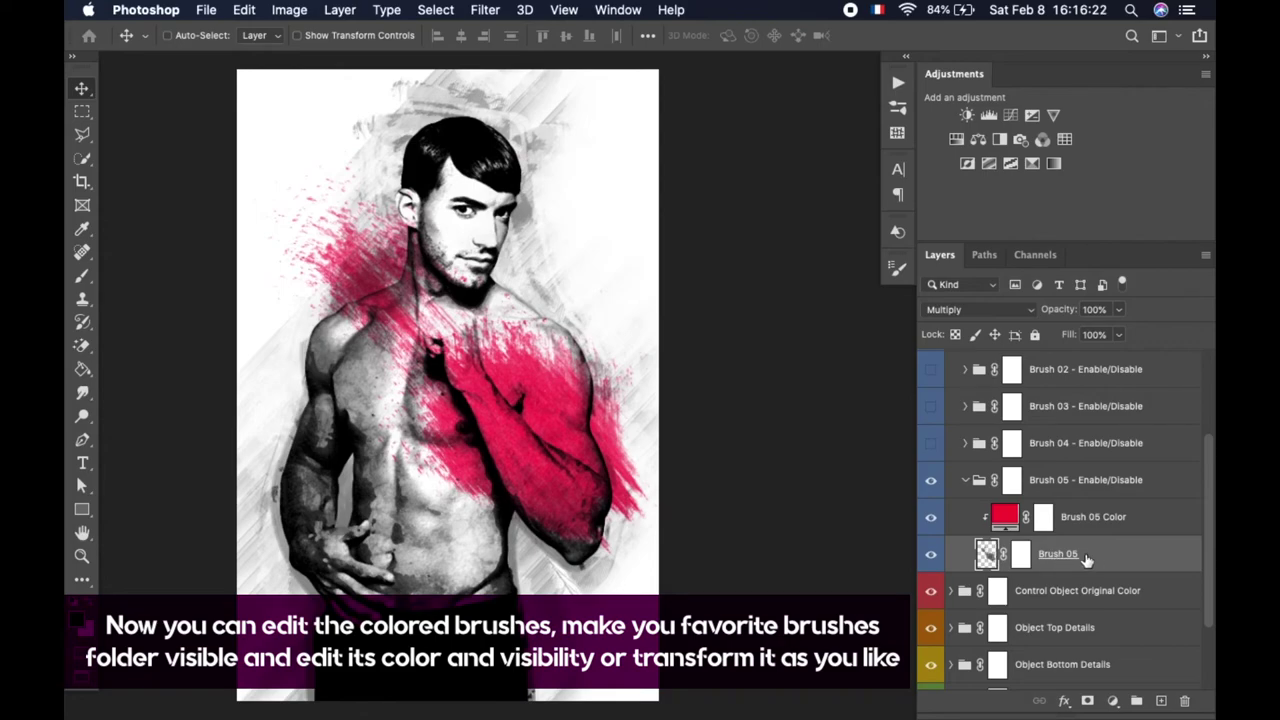
Free Transform the Brush 05 strokes, widening and rotating them across the chest.
left_click(244, 10)
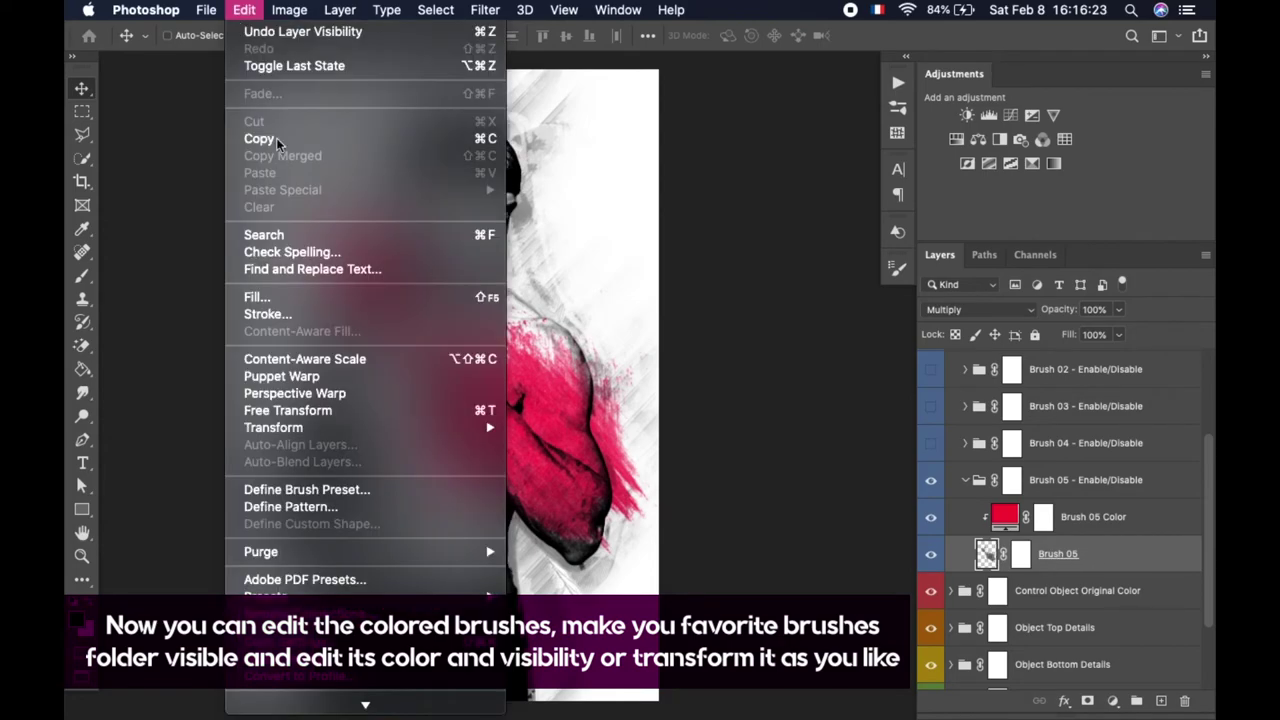
left_click(288, 410)
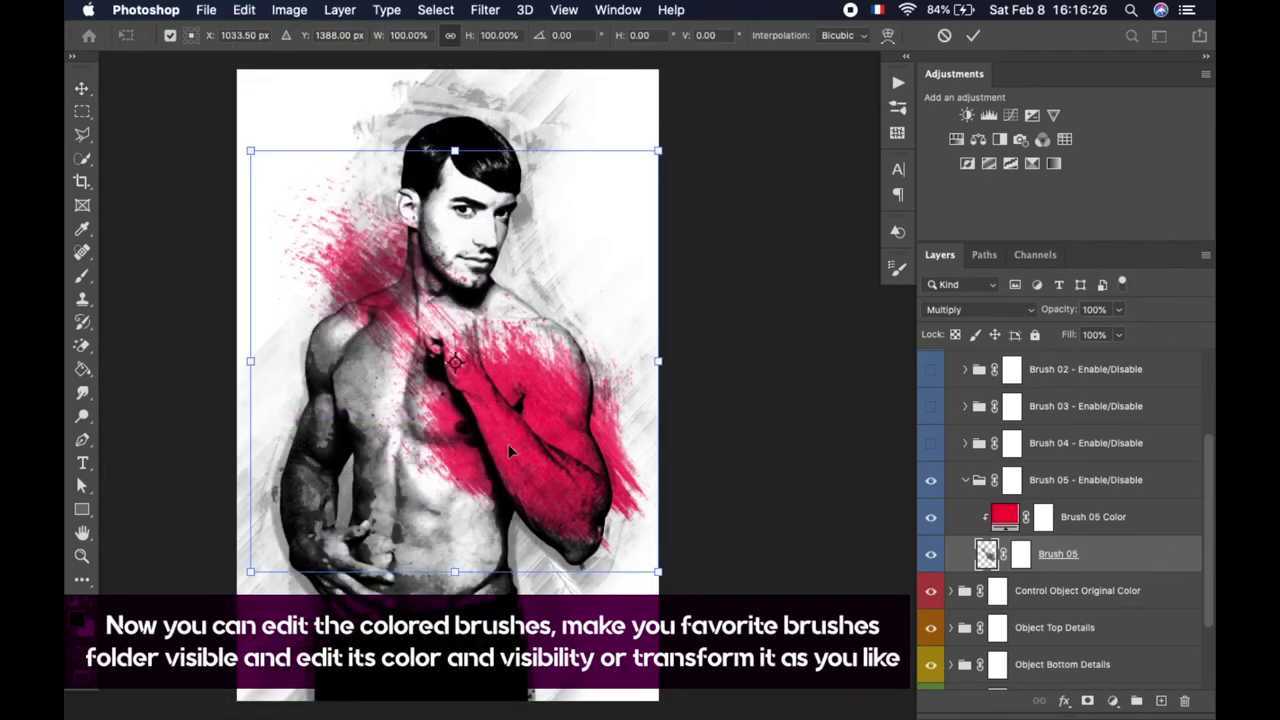
mouse_move(662, 393)
left_mouse_down()
mouse_move(700, 371)
mouse_move(734, 443)
mouse_move(712, 446)
left_mouse_up()
left_click_drag(580, 445, 571, 423)
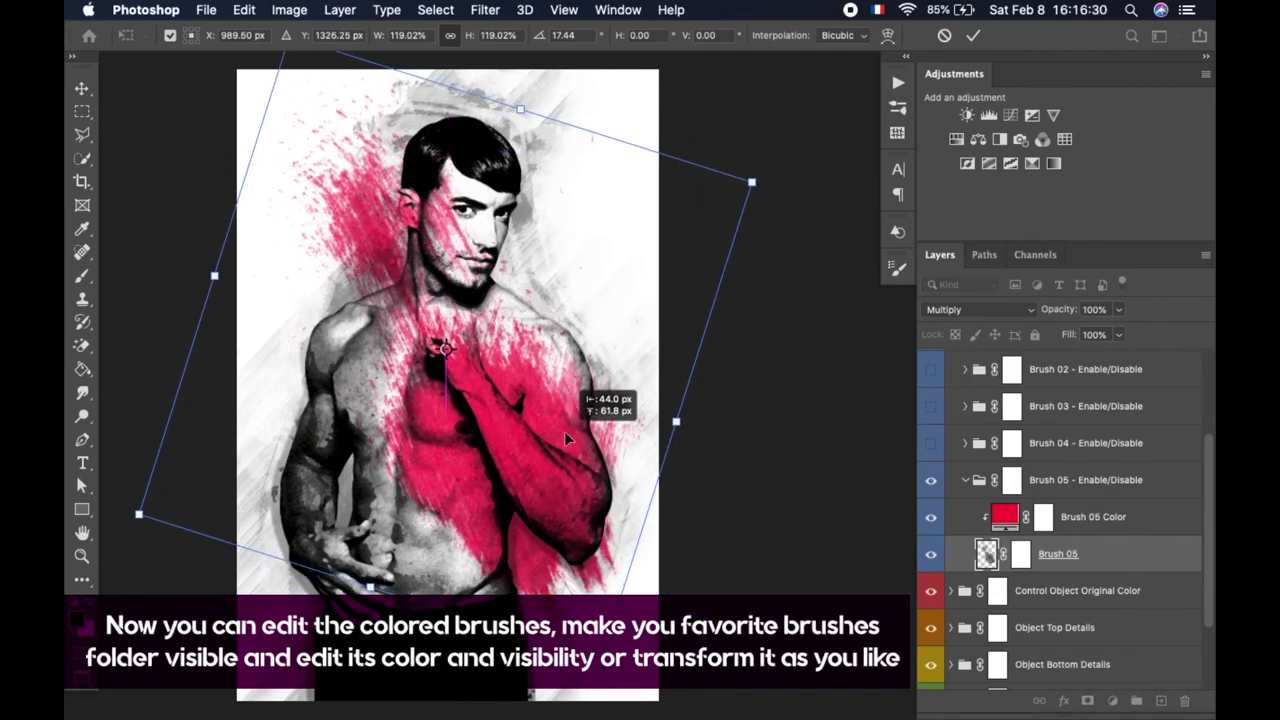
key("Return")
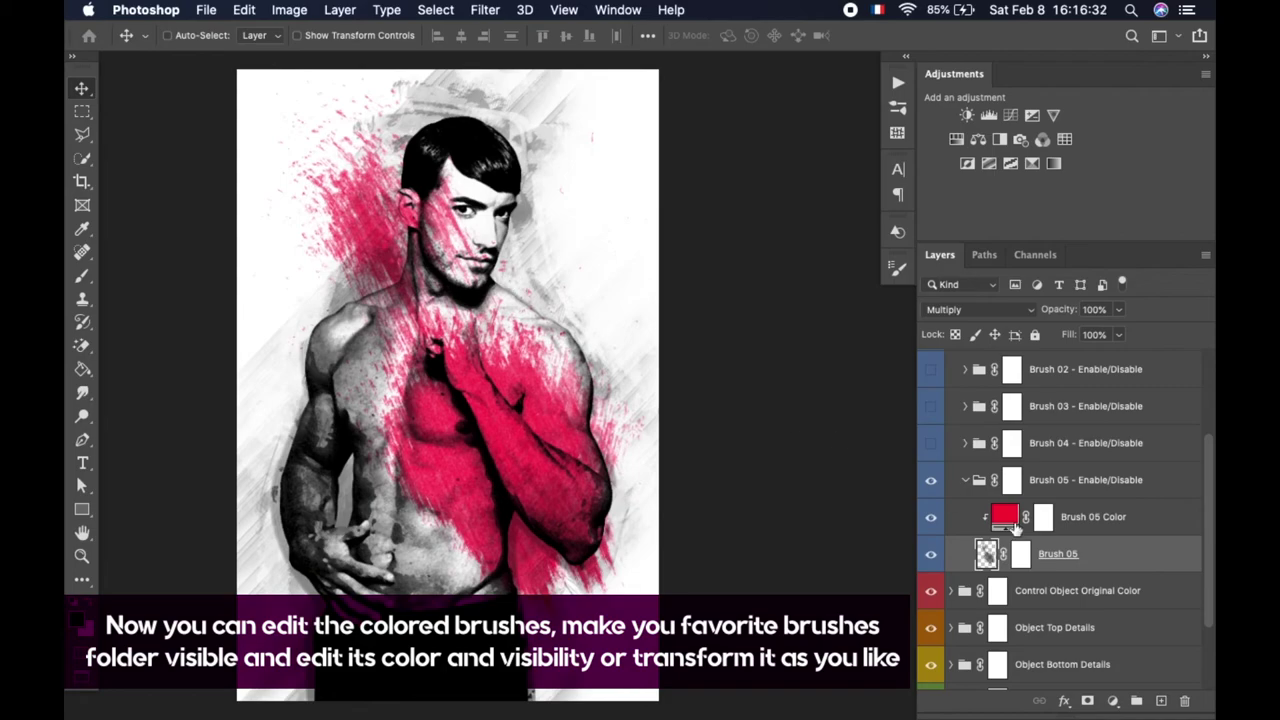
Recolour the Brush 05 Color fill layer to orange ff9600.
left_click(1128, 529)
double_click(1008, 515)
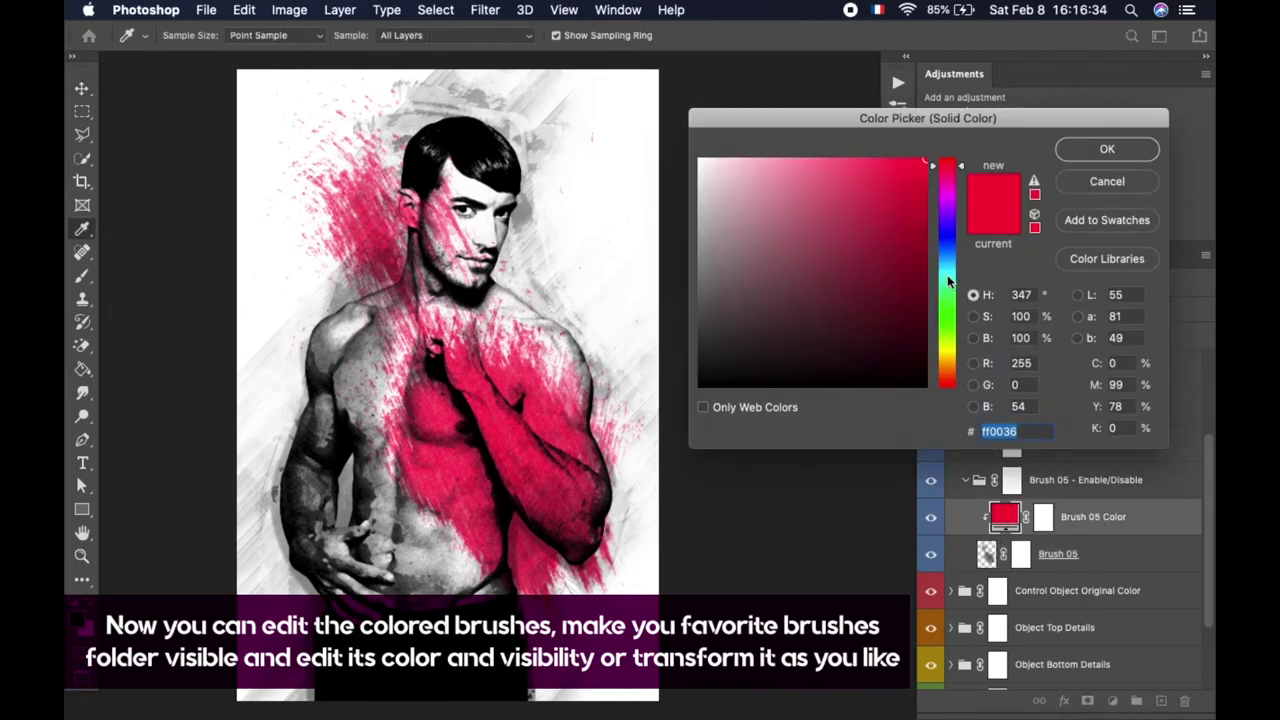
mouse_move(948, 180)
left_mouse_down()
mouse_move(946, 378)
mouse_move(946, 364)
left_mouse_up()
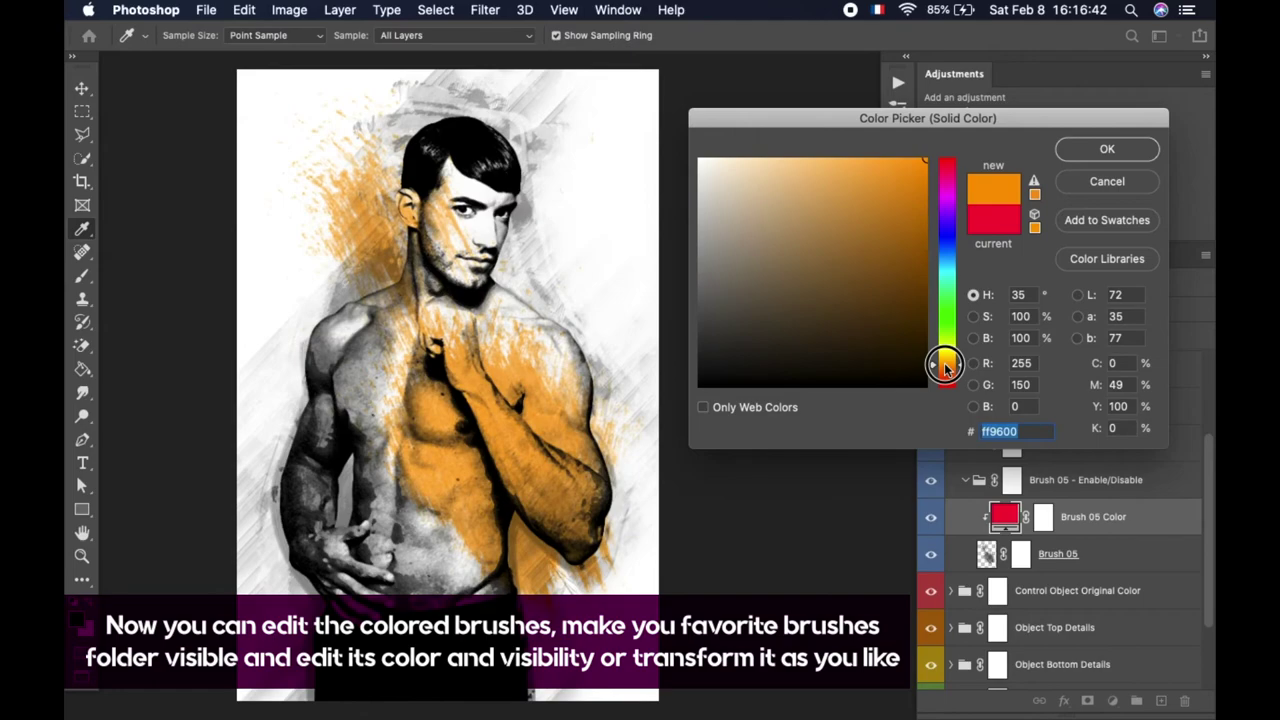
left_click(1100, 148)
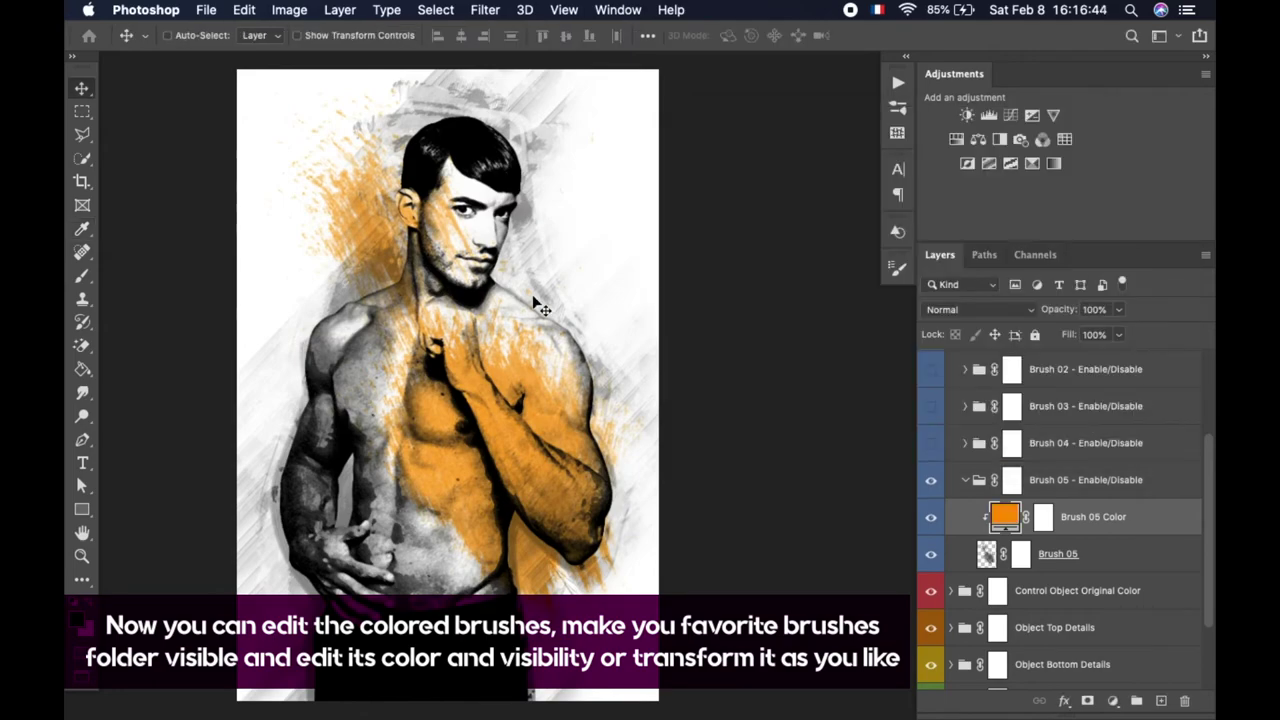
Collapse Brush 05 and Control Brushes, then select and expand the 10 Duotone Color FX group.
scroll(533, 297, "left", 5)
scroll(533, 297, "right", 4)
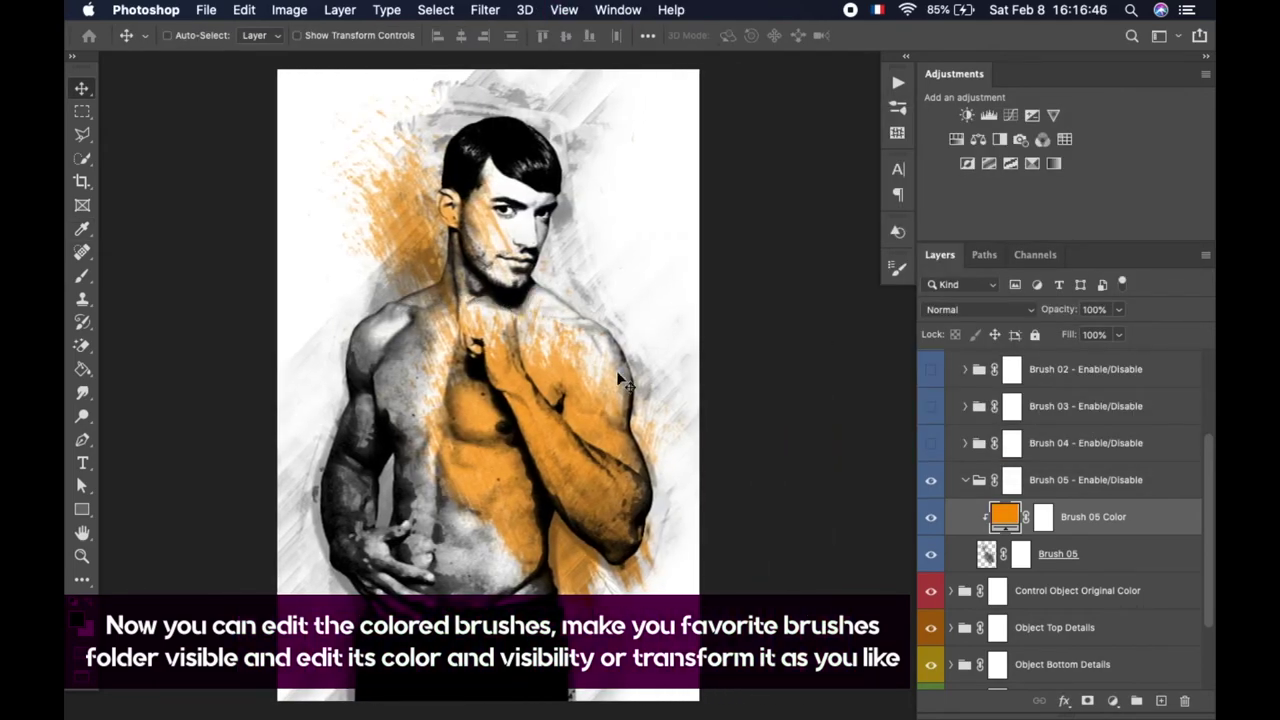
left_click(968, 484)
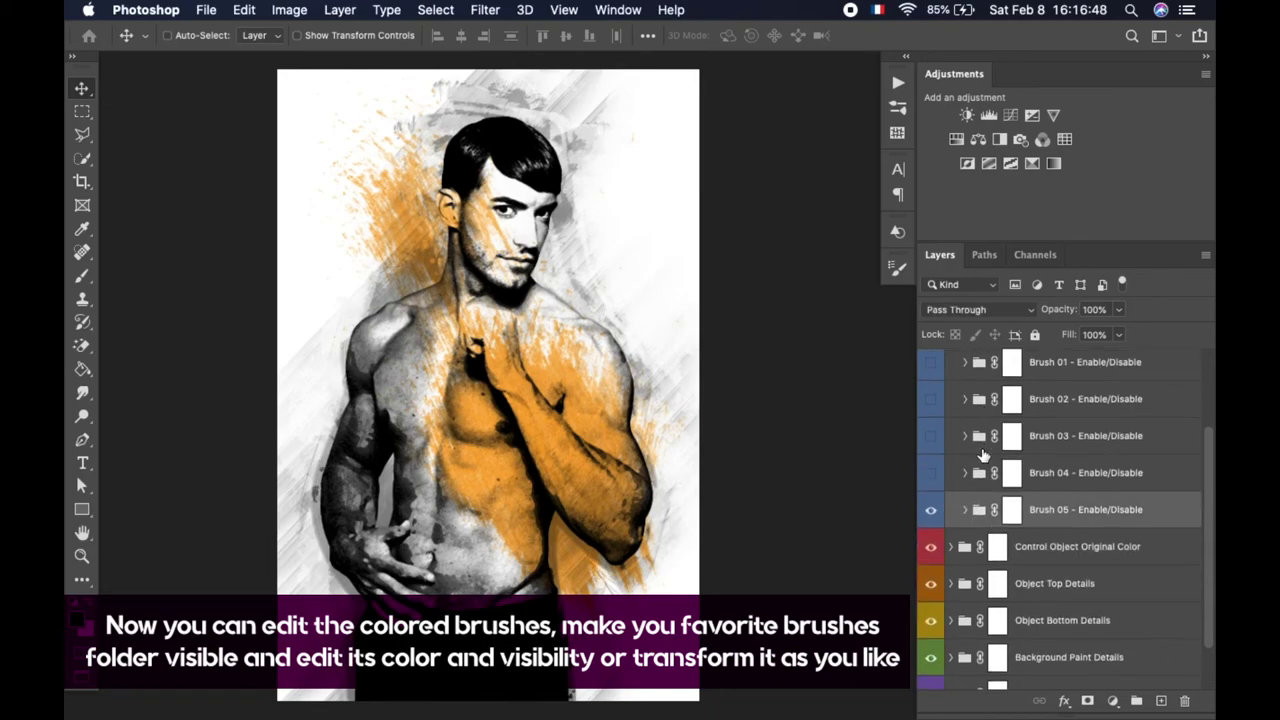
left_click(951, 397)
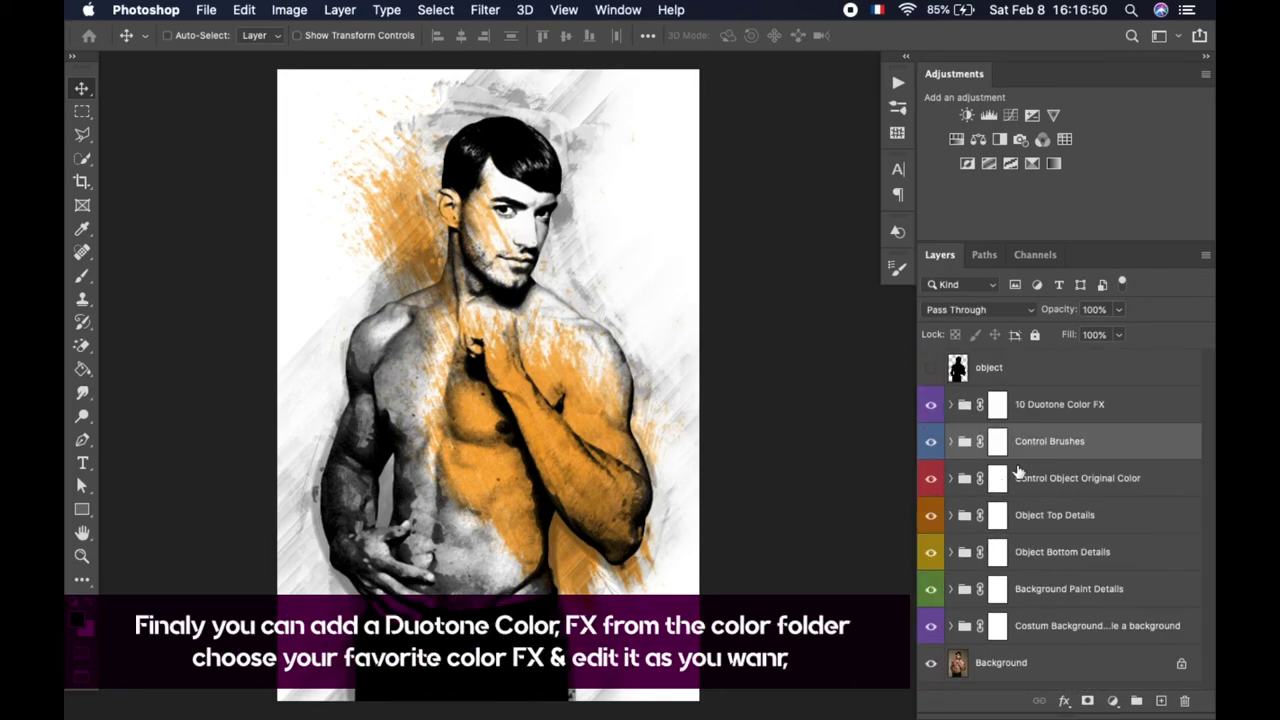
left_click(1055, 404)
left_click(950, 404)
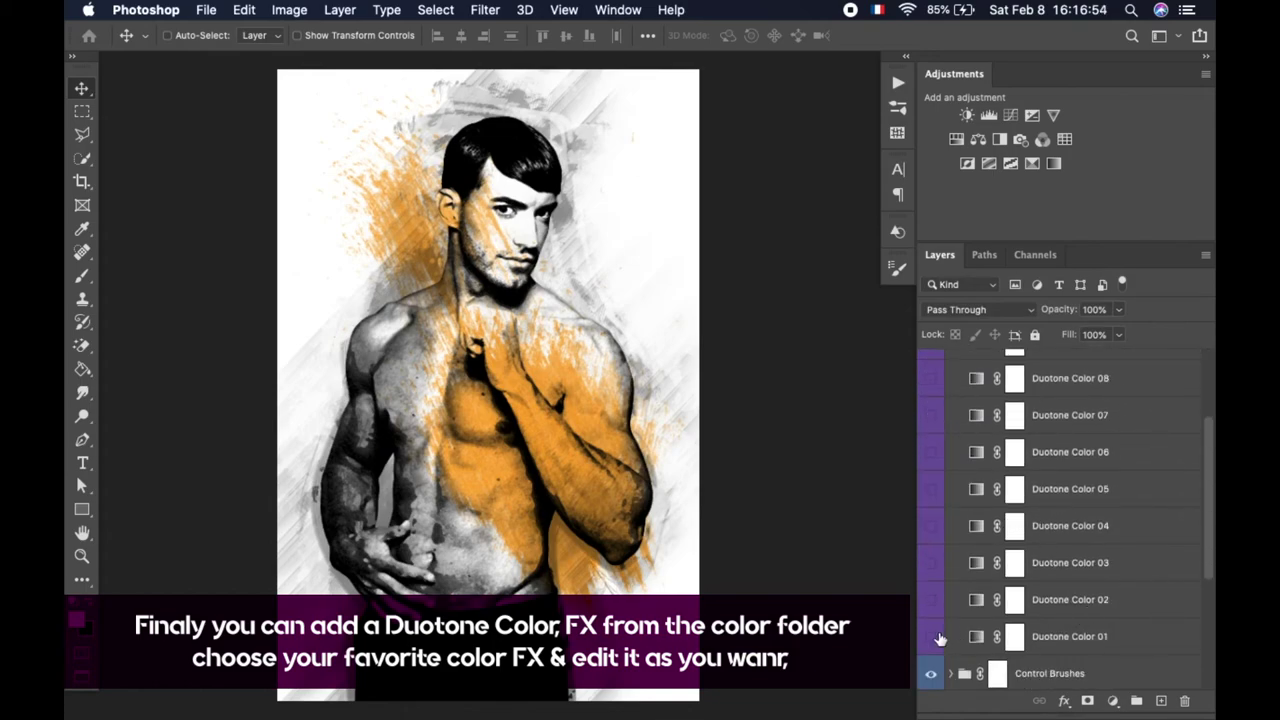
Preview the red, green and magenta Duotone Color 01–03 presets, hiding each again.
left_click(932, 637)
left_click(932, 637)
left_click(930, 600)
left_click(930, 600)
left_click(930, 564)
left_click(930, 565)
Load the Brush 05 stroke layer's shape as a selection.
scroll(960, 545, "down", 3)
scroll(975, 522, "down", 2)
left_click(950, 520)
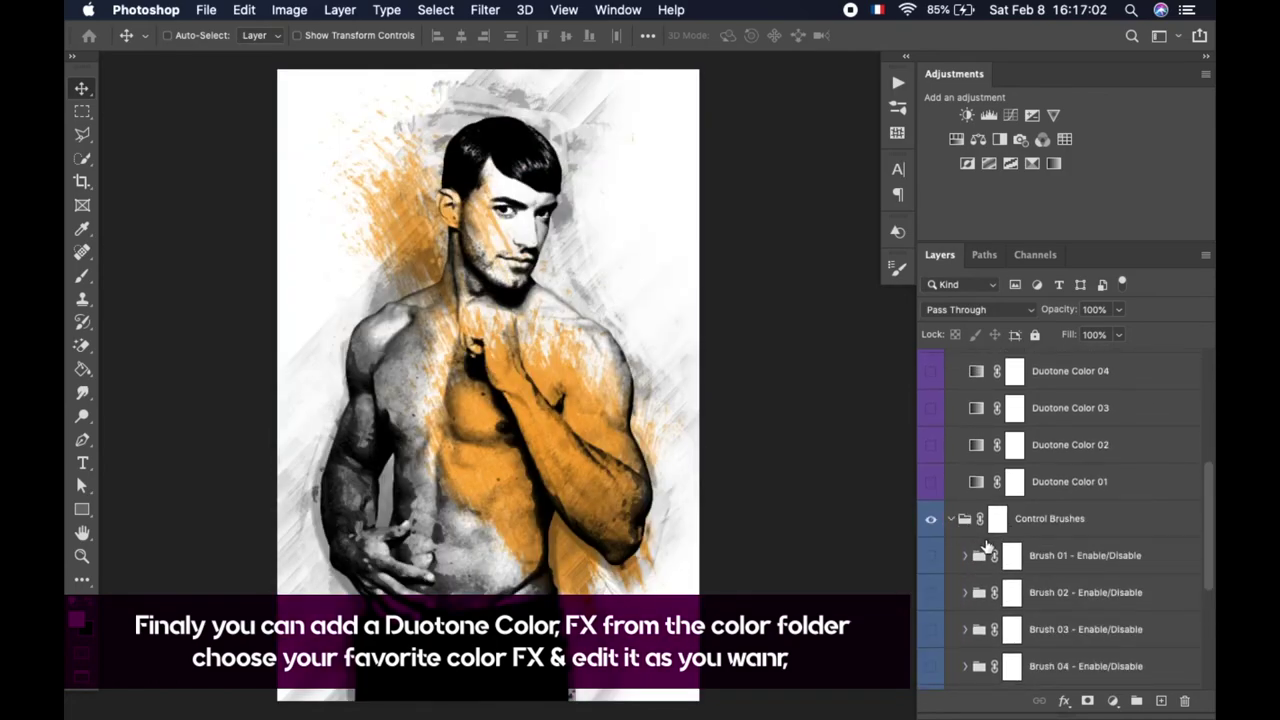
left_click(966, 637)
scroll(970, 555, "down", 3)
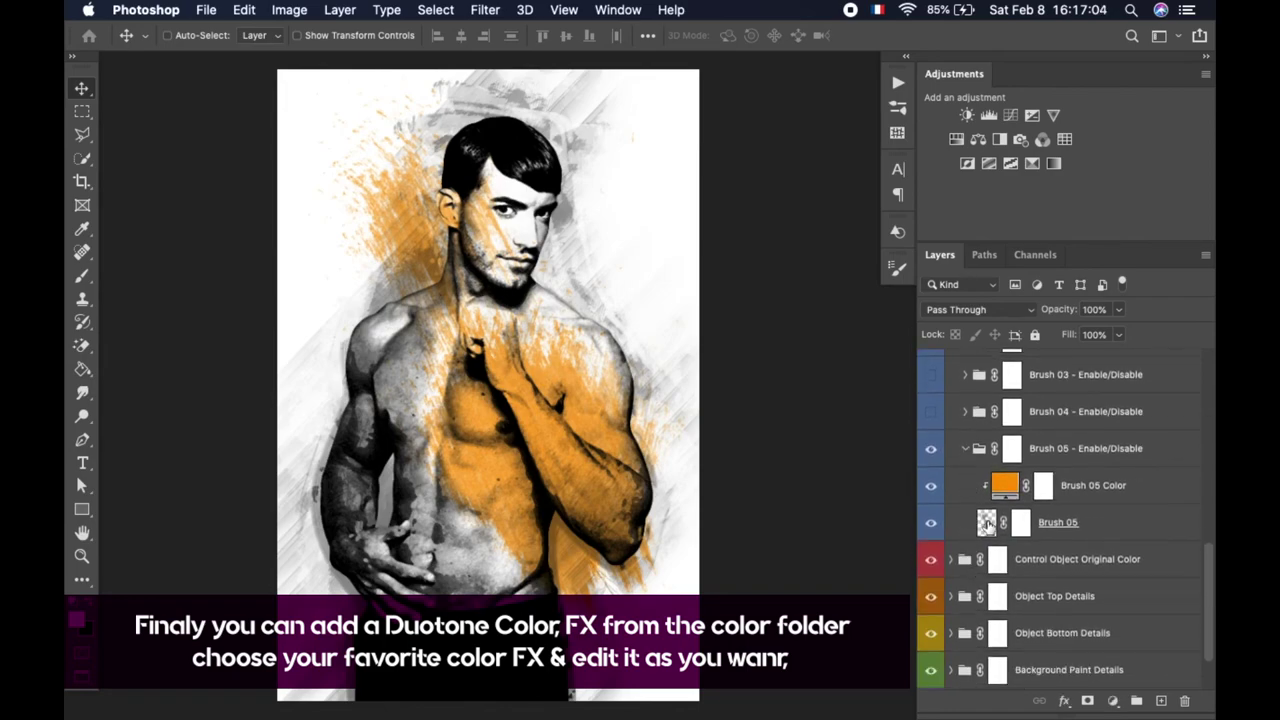
left_click(987, 524)
left_click(985, 522, "ctrl")
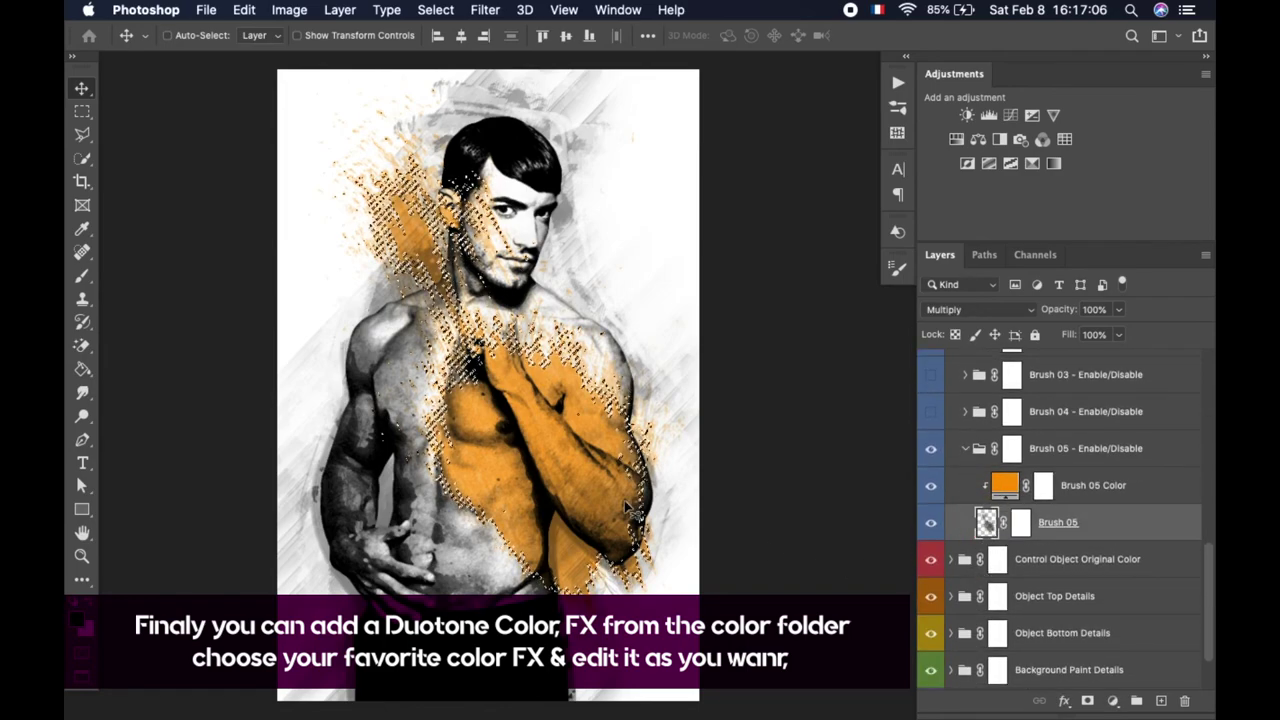
Add a layer mask from the stroke selection to the 10 Duotone Color FX group, then deselect.
scroll(1100, 527, "up", 5)
scroll(1080, 526, "up", 5)
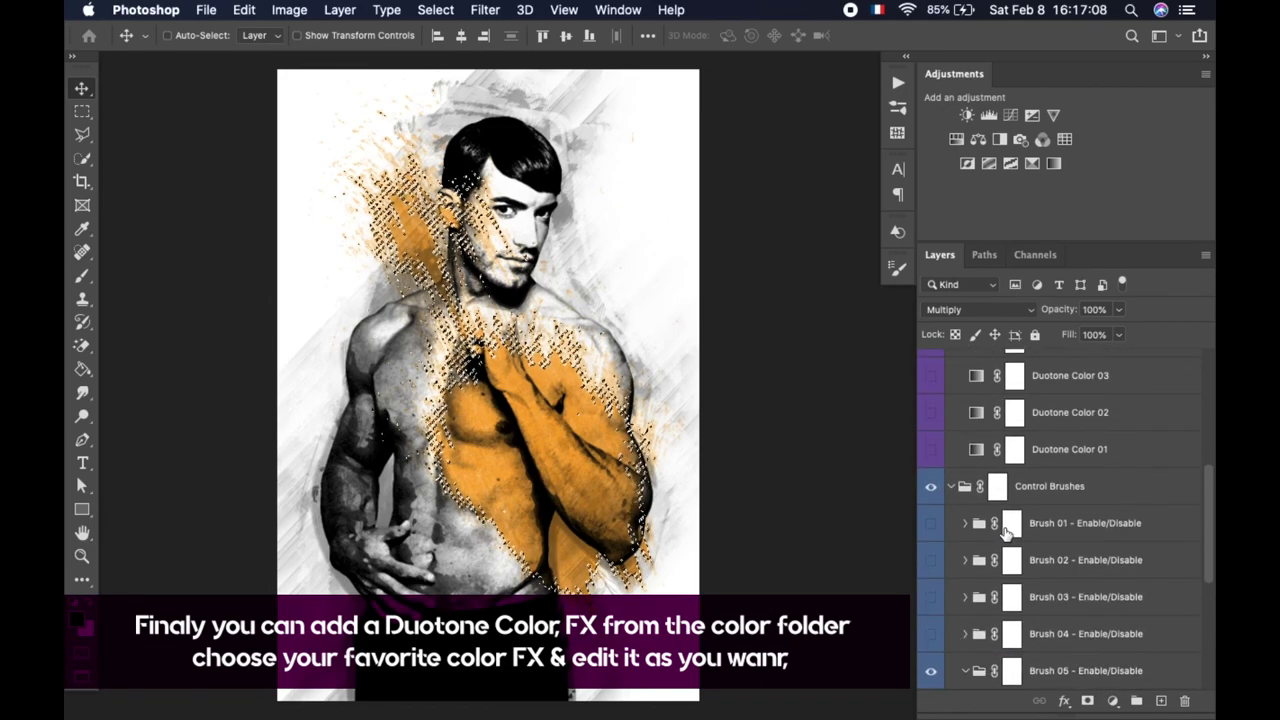
scroll(1050, 524, "up", 5)
scroll(1020, 522, "up", 3)
left_click(1000, 405)
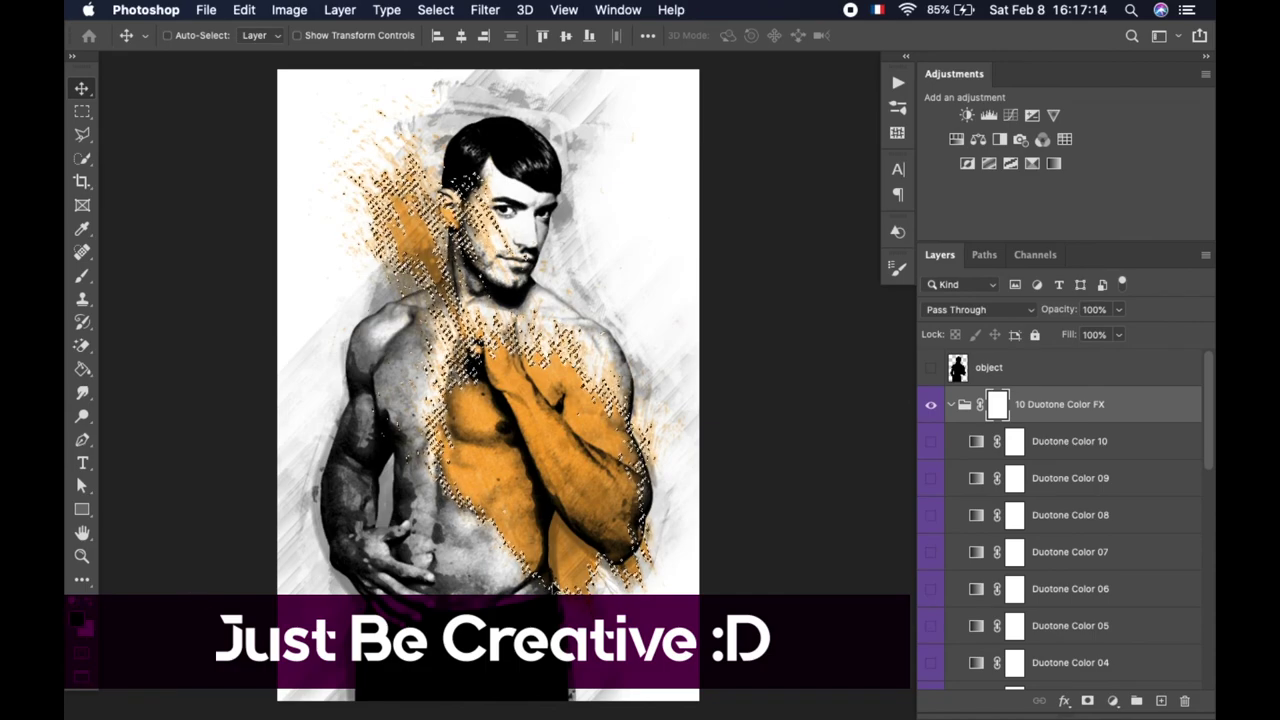
key("super+BackSpace")
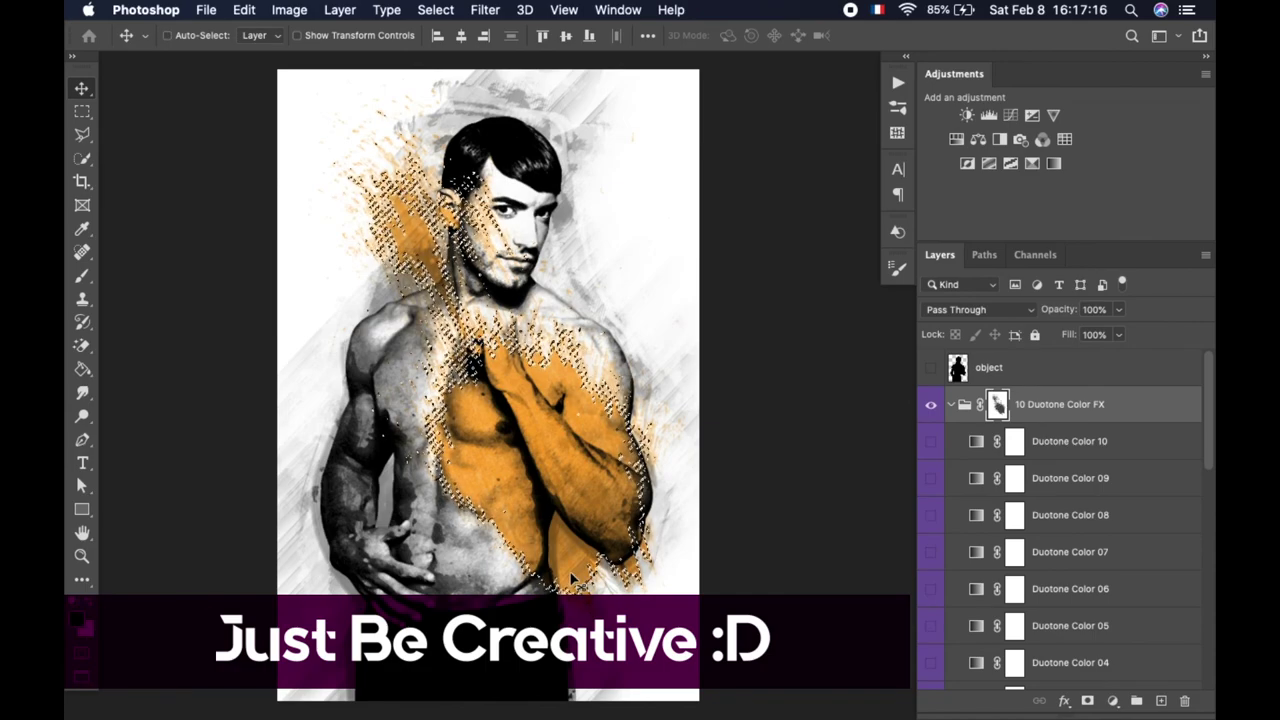
key("super+d")
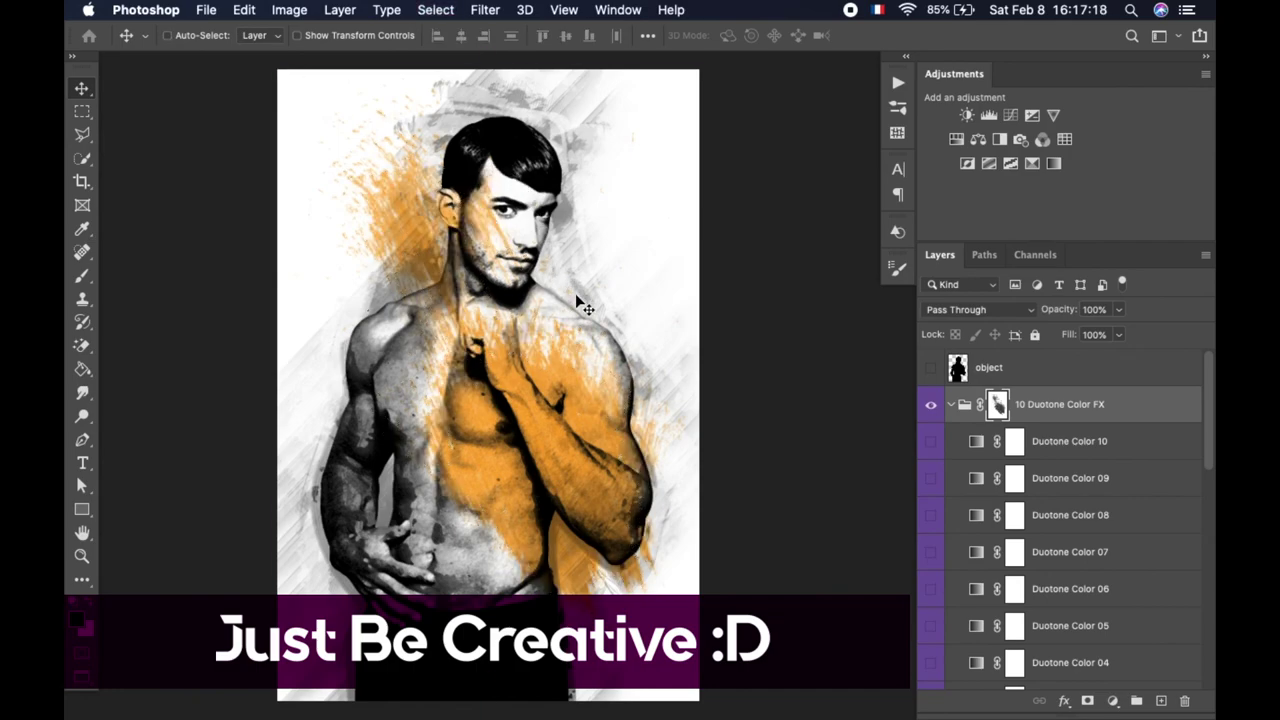
Preview the yellow, Duotone Color 07 and teal Duotone Color 06 presets, hiding each.
left_click(932, 478)
left_click(930, 513)
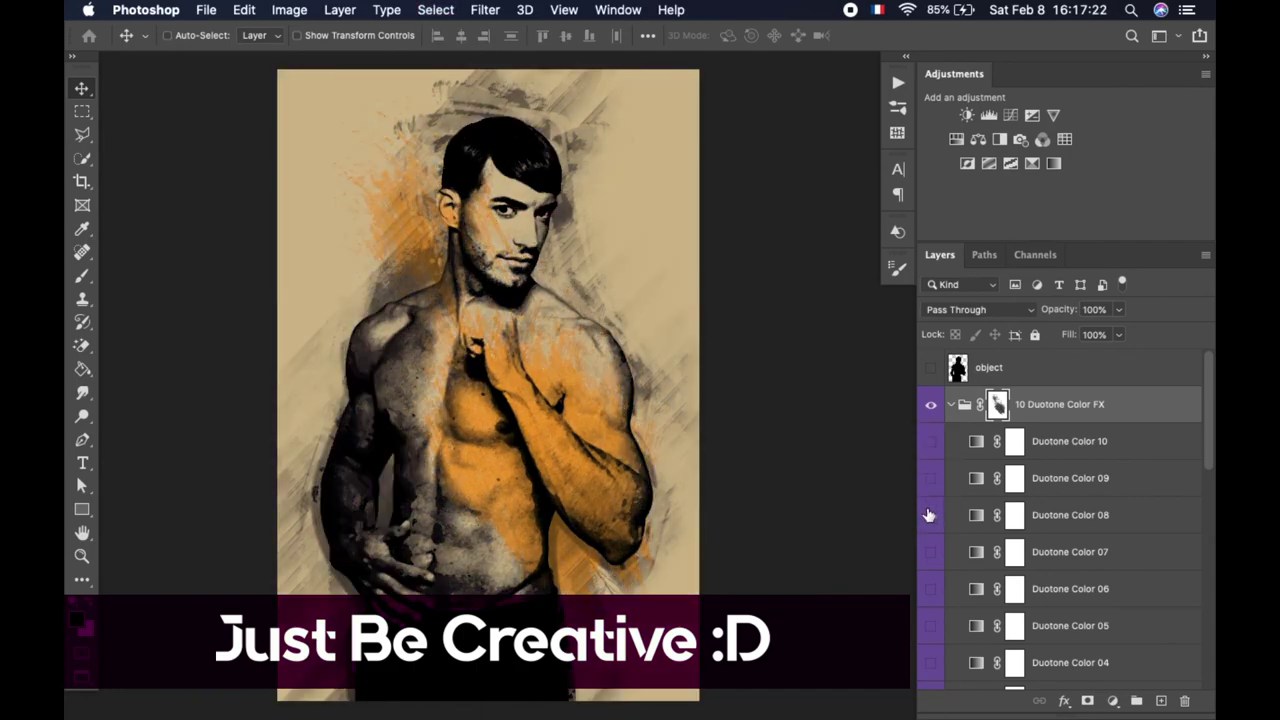
left_click(932, 552)
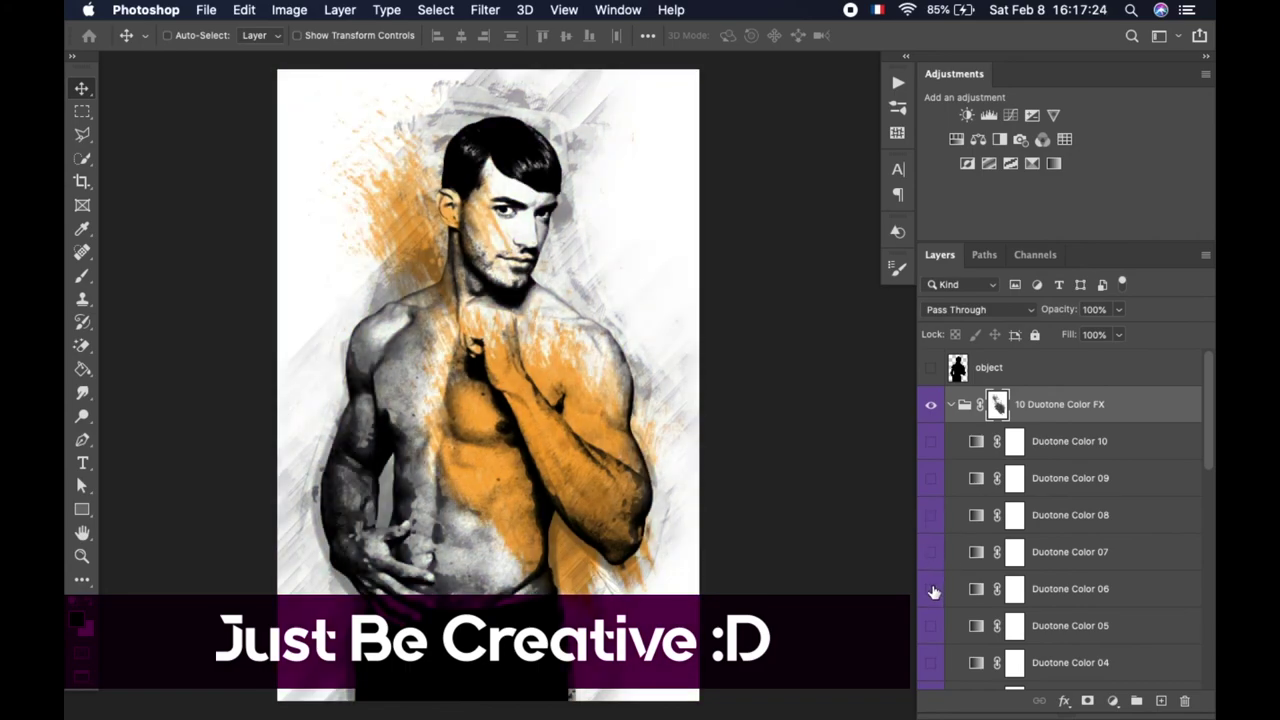
left_click(932, 589)
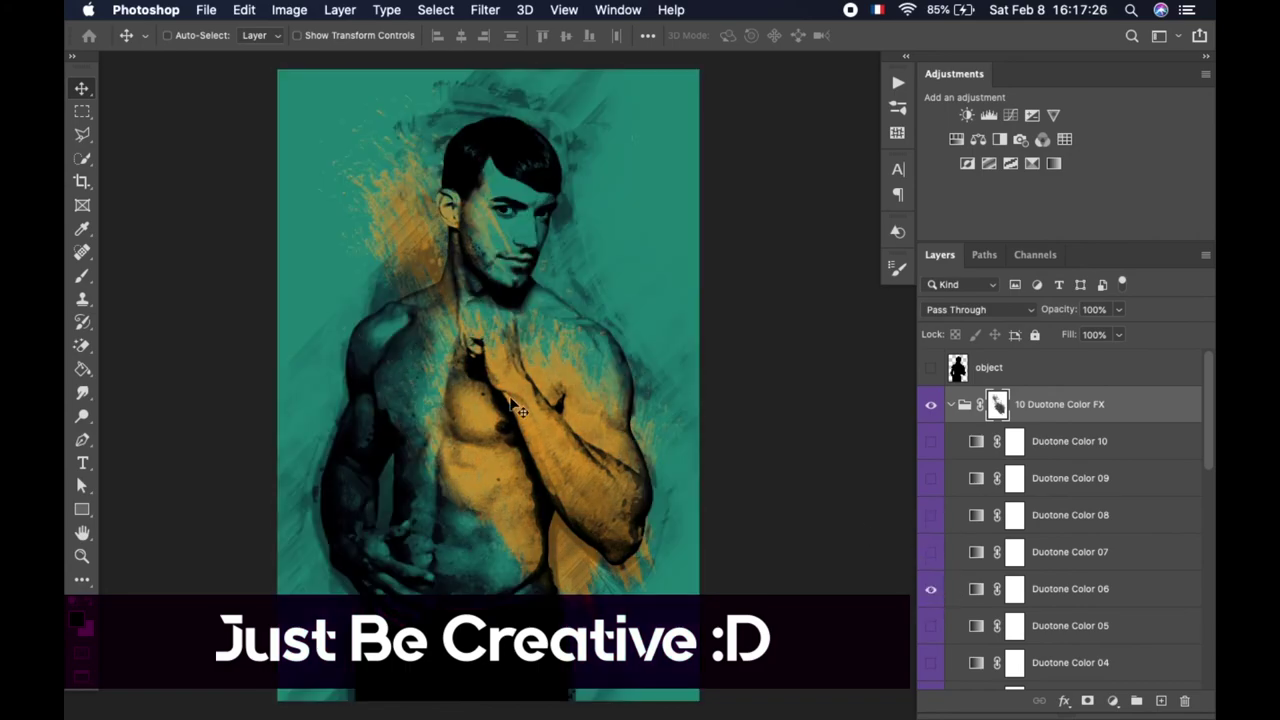
scroll(983, 520, "down", 1)
scroll(983, 520, "down", 1)
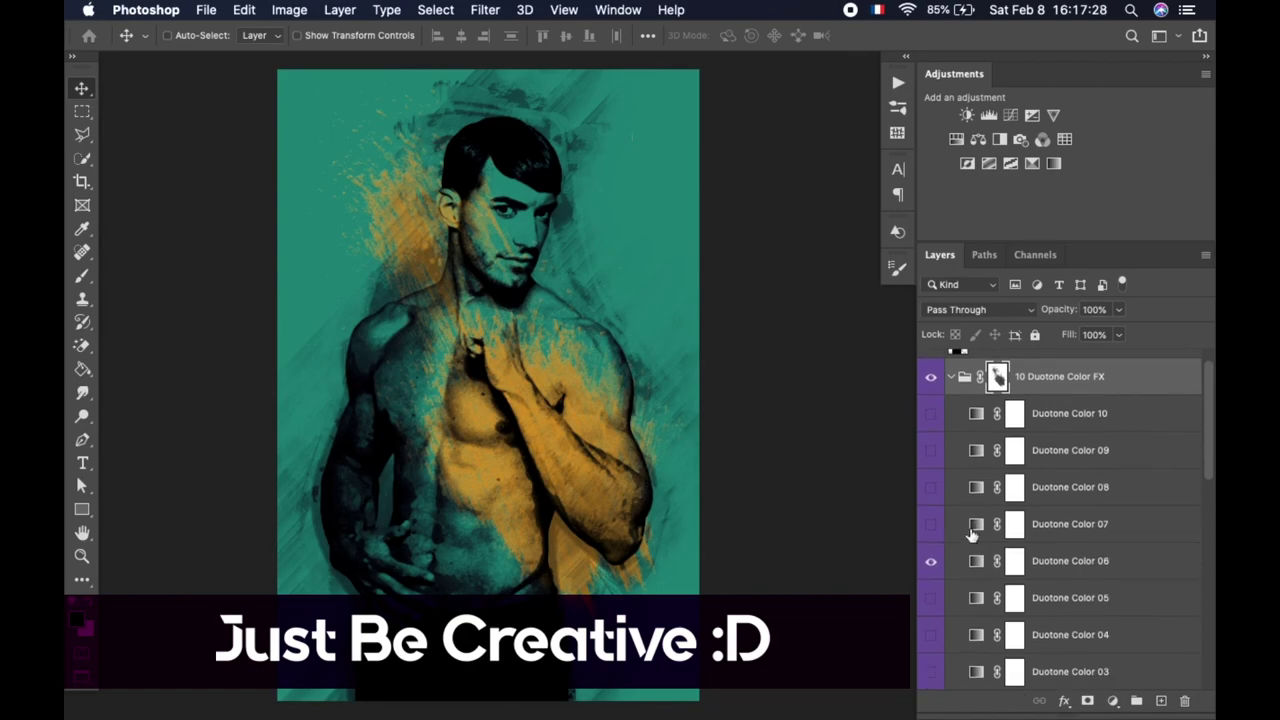
left_click(930, 563)
Compare Duotone Color 05 and 04, then enable red Duotone Color 01 and open its gradient map settings.
left_click(931, 599)
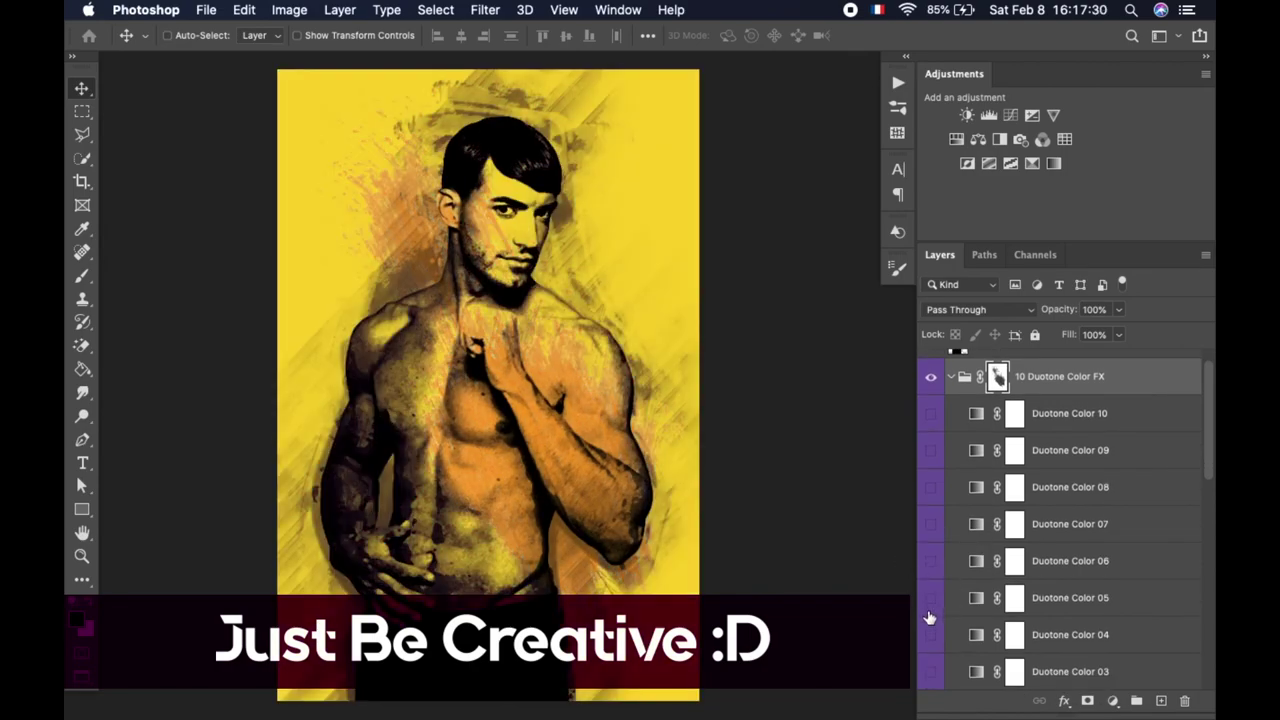
left_click(929, 614)
left_click(929, 632)
left_click(929, 635)
scroll(931, 640, "down", 5)
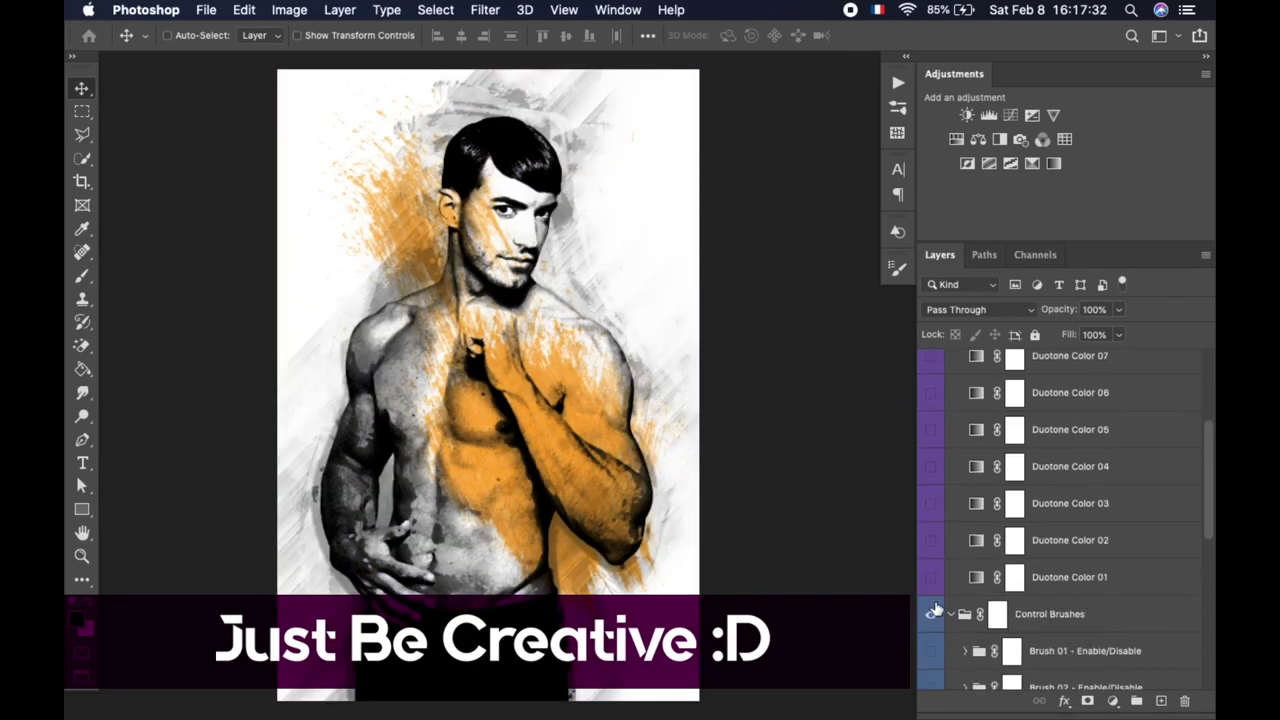
left_click(932, 579)
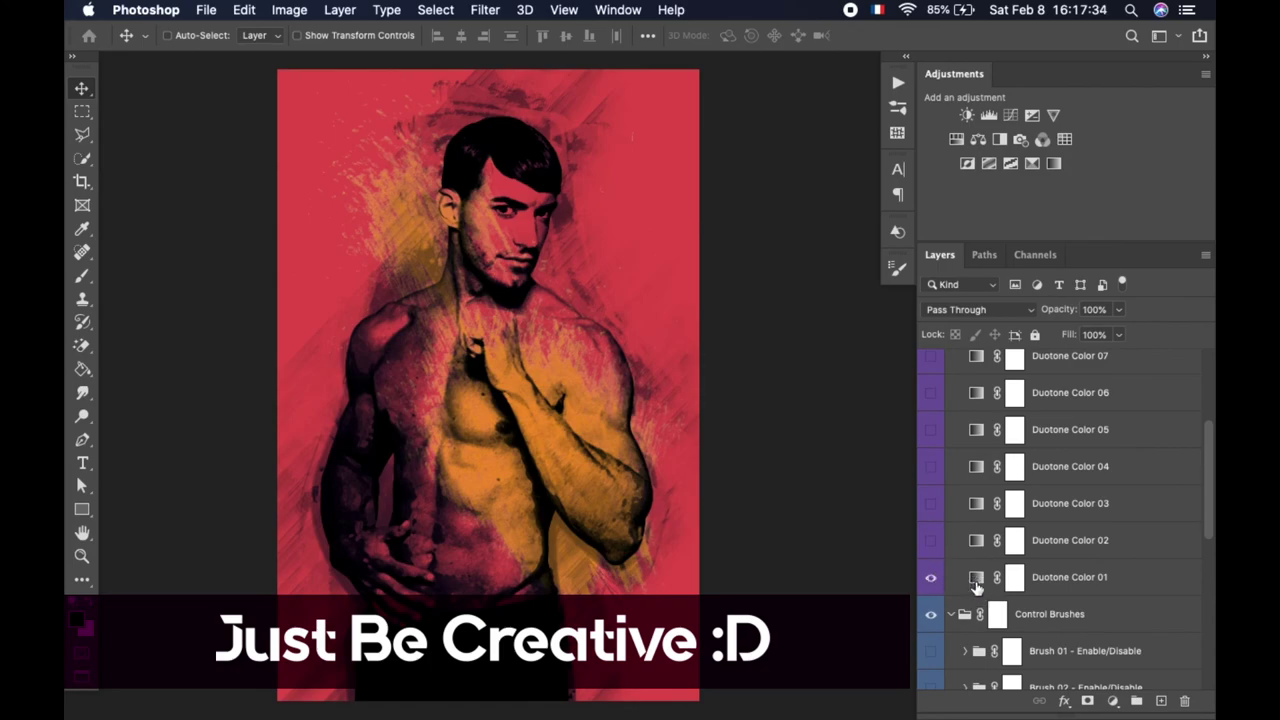
double_click(976, 581)
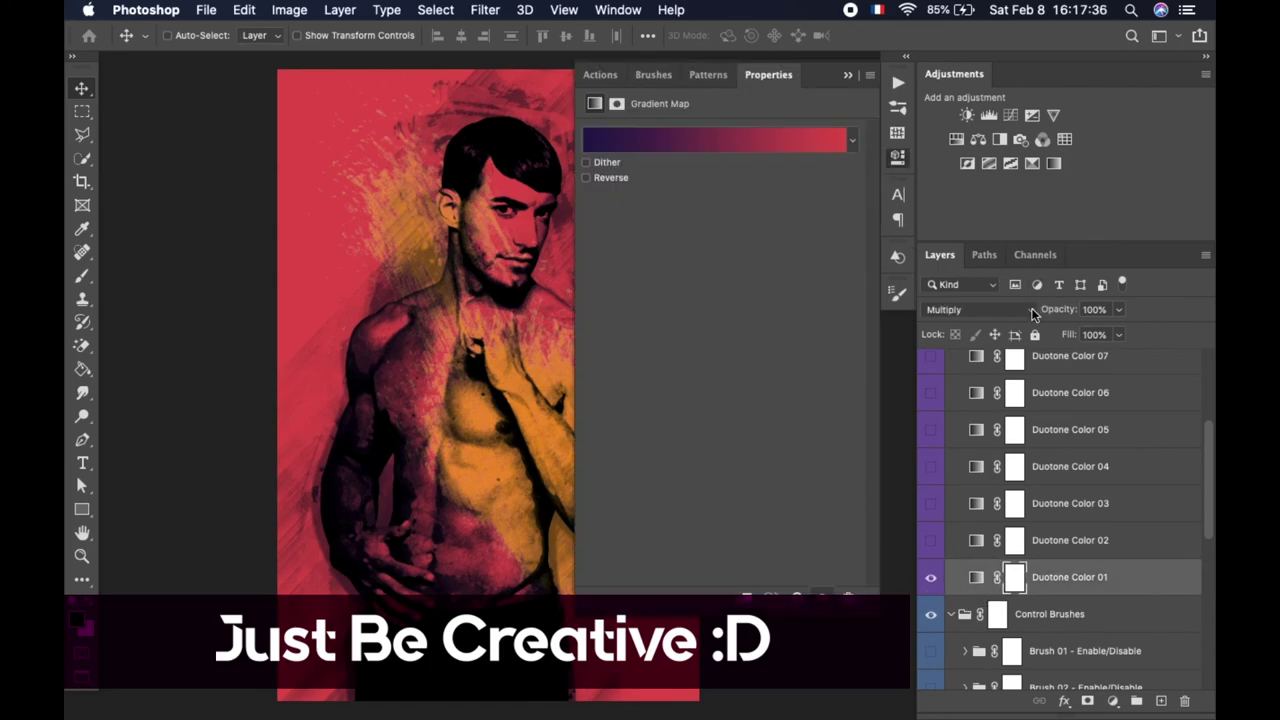
Set Duotone Color 01 to 100% opacity with Overlay blending and close its Properties.
left_click_drag(1058, 310, 966, 316)
left_click(1098, 309)
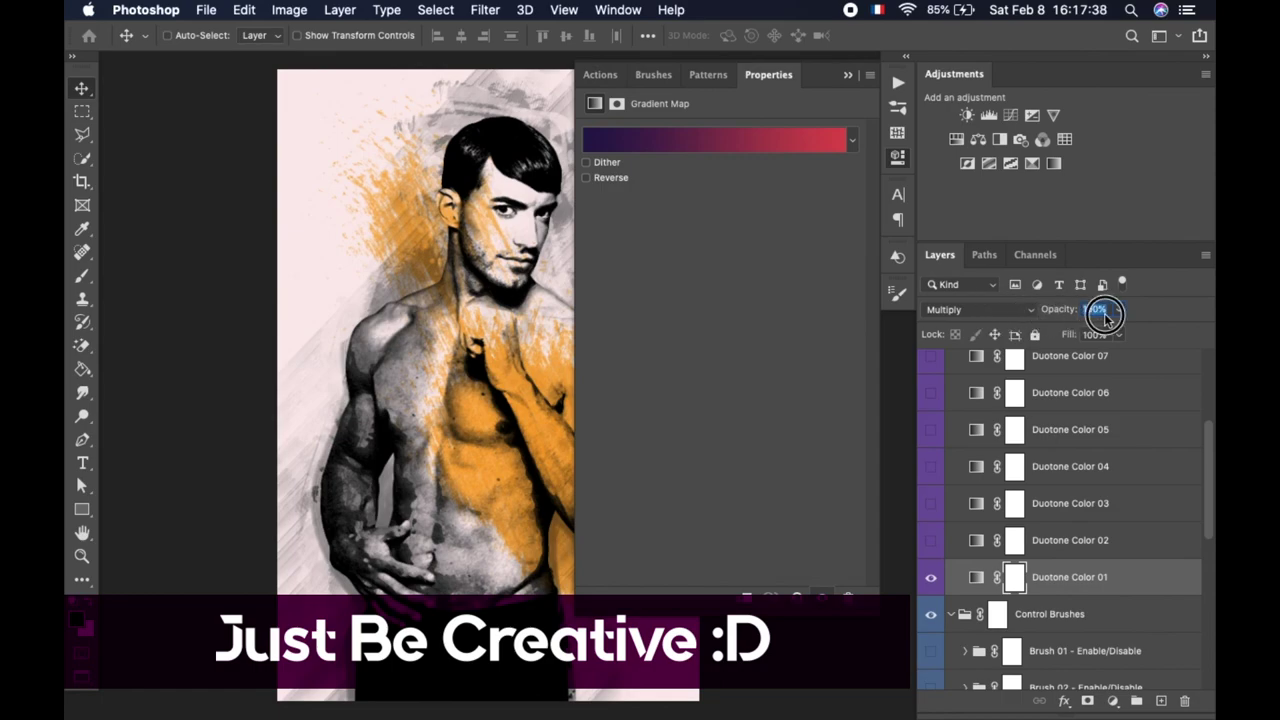
type("100")
key("Return")
left_click(1022, 310)
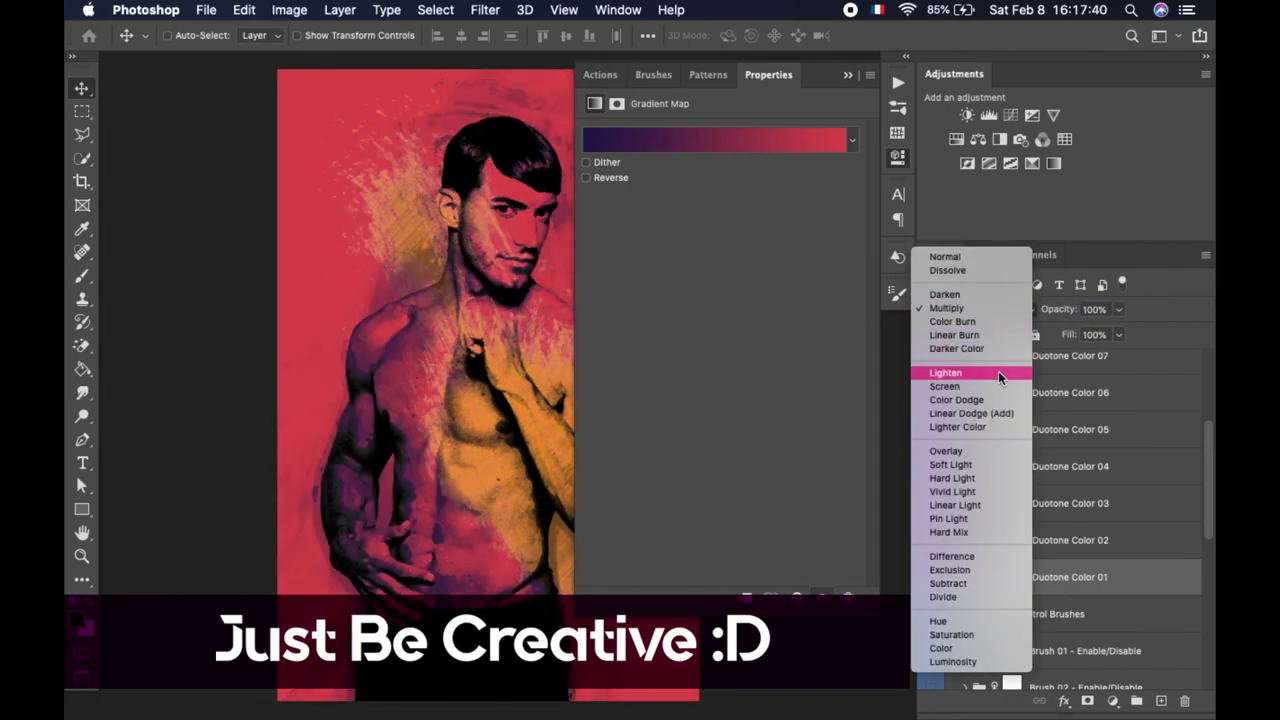
left_click(978, 452)
left_click(848, 74)
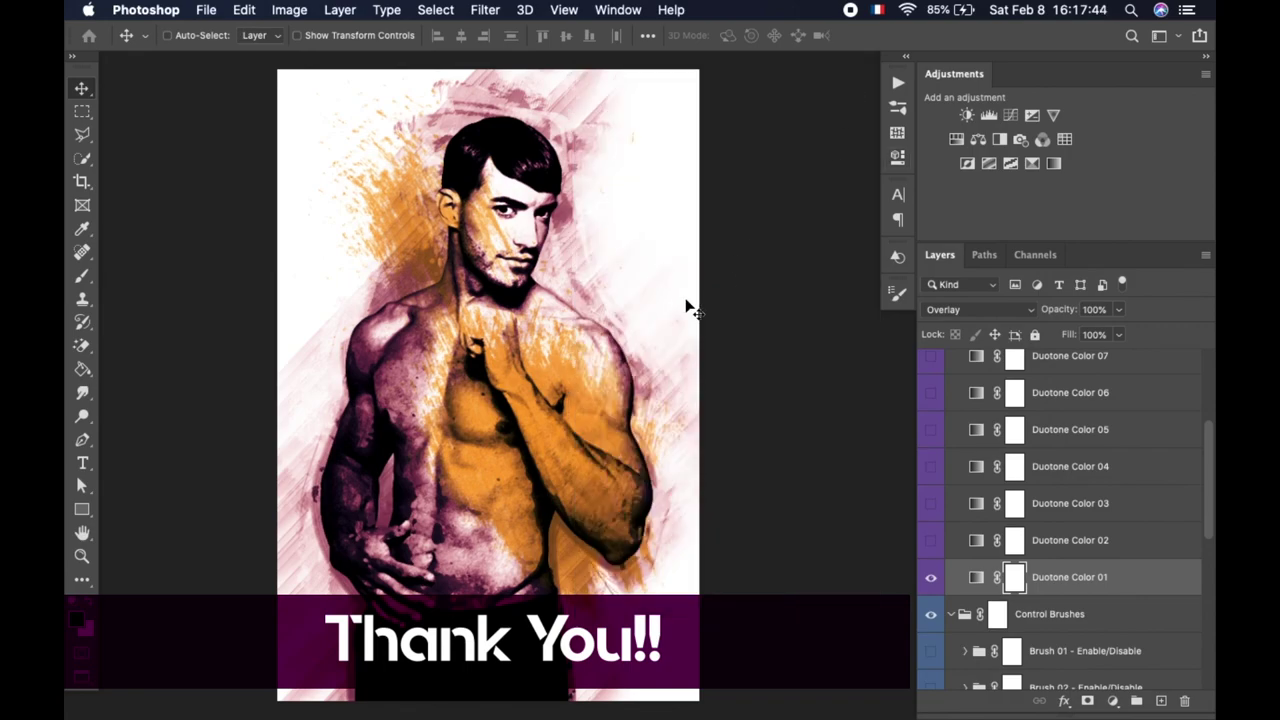
Hide Duotone Color 01 and collapse the 10 Duotone Color FX group.
scroll(688, 306, "left", 5)
scroll(688, 306, "right", 5)
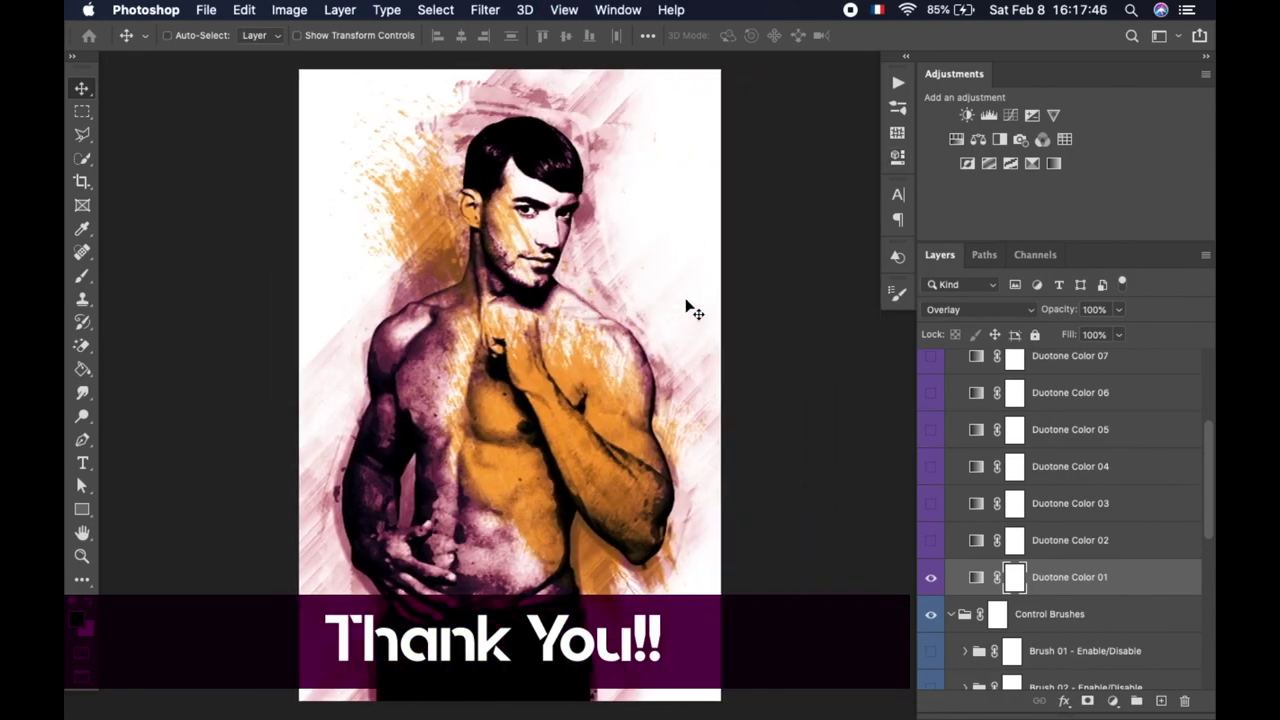
left_click(932, 578)
scroll(960, 450, "up", 5)
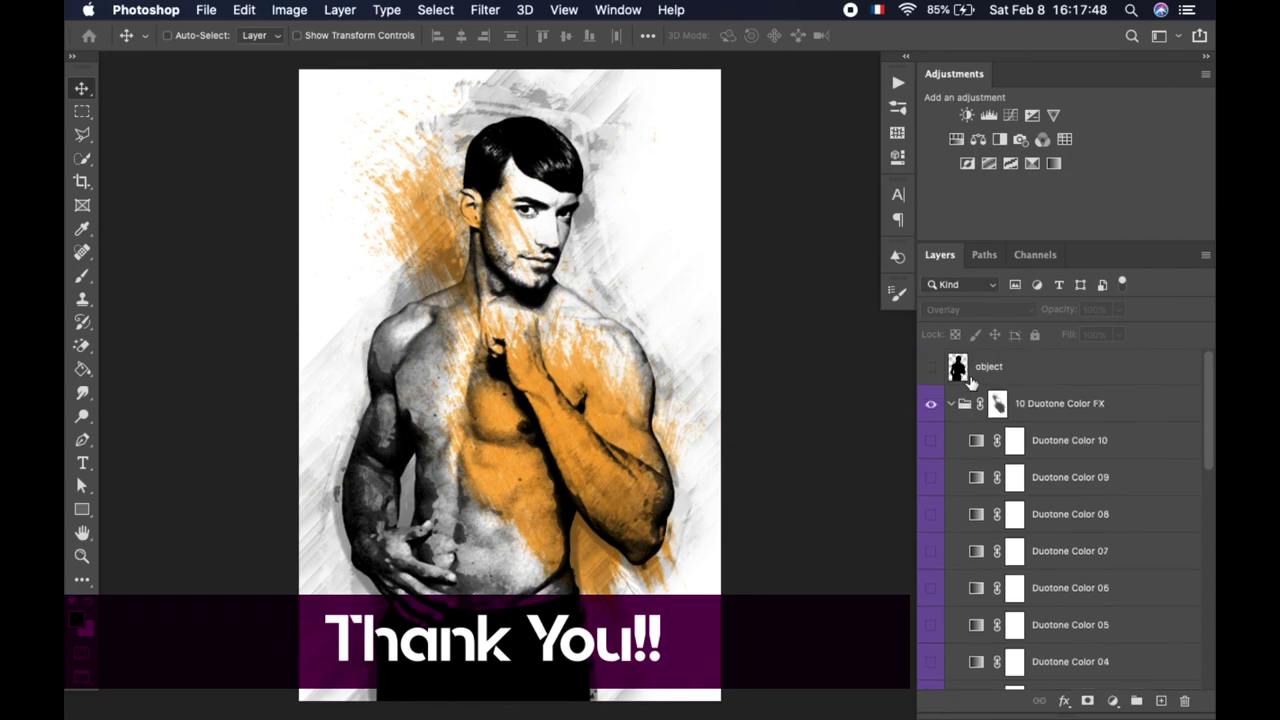
left_click(951, 403)
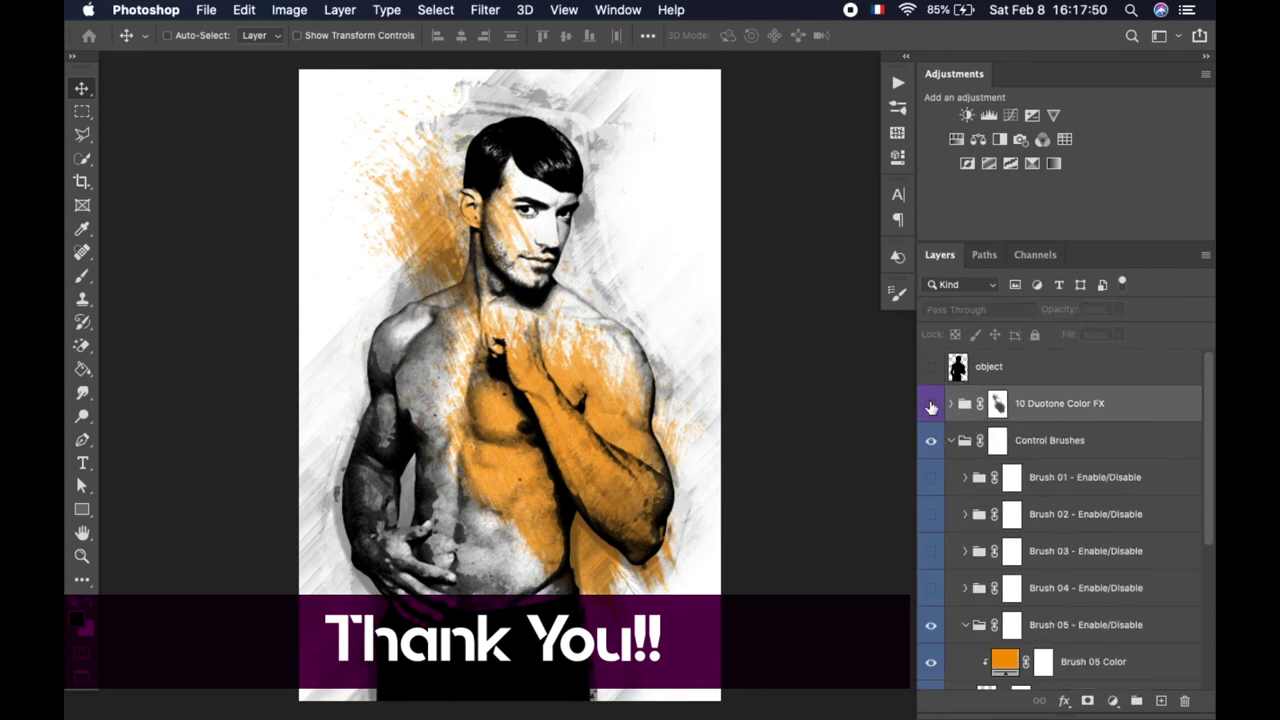